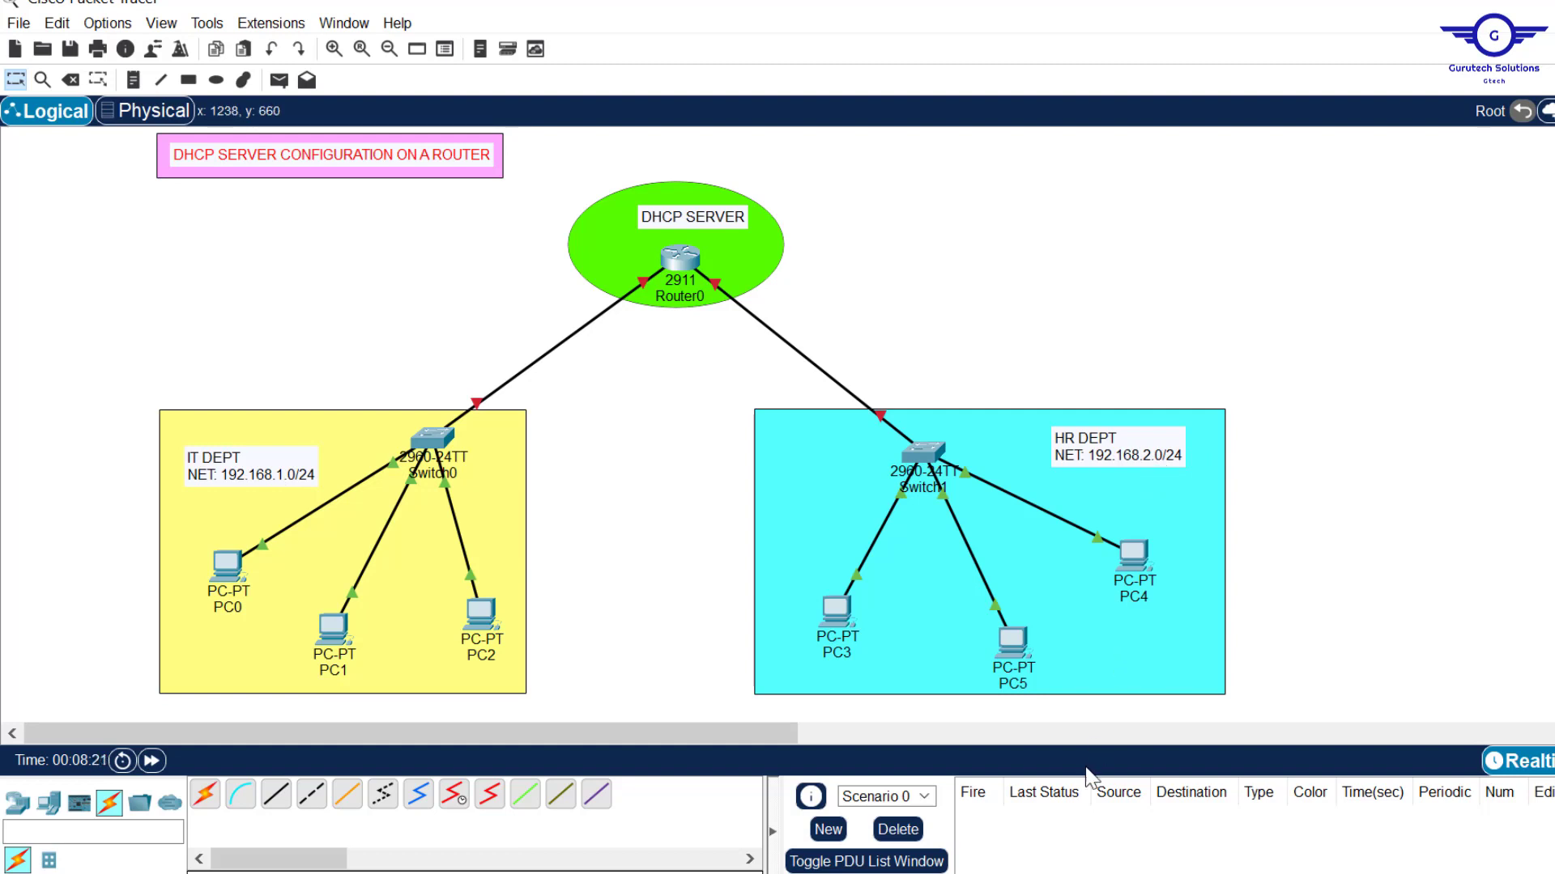
Review the first step of config-guide.txt in Notepad, then return to the Packet Tracer topology.
key(alt+Tab)
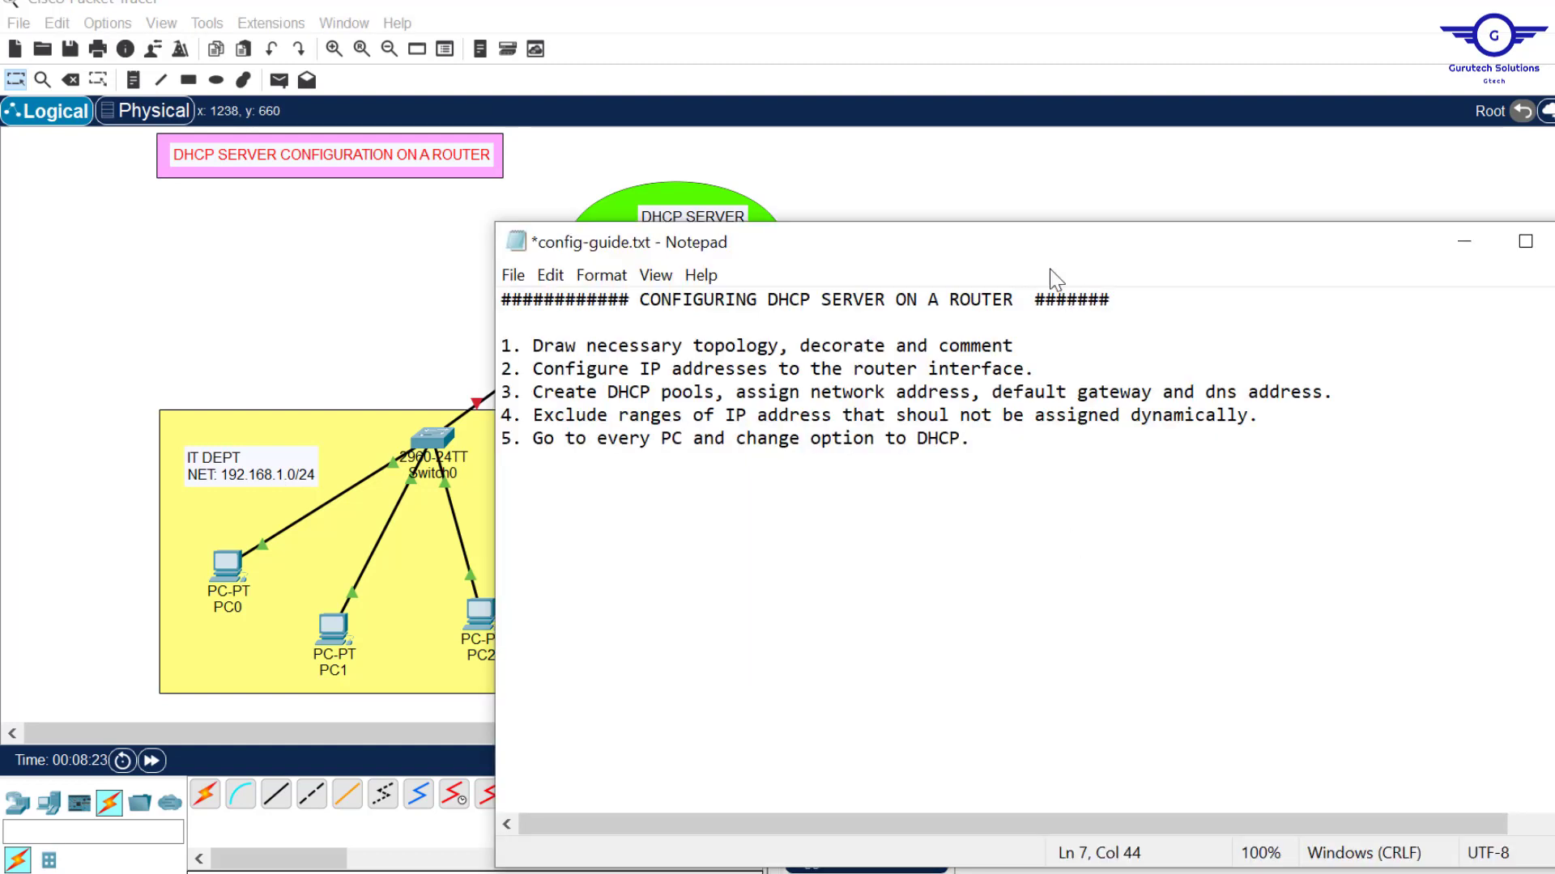
drag(989, 260, 819, 493)
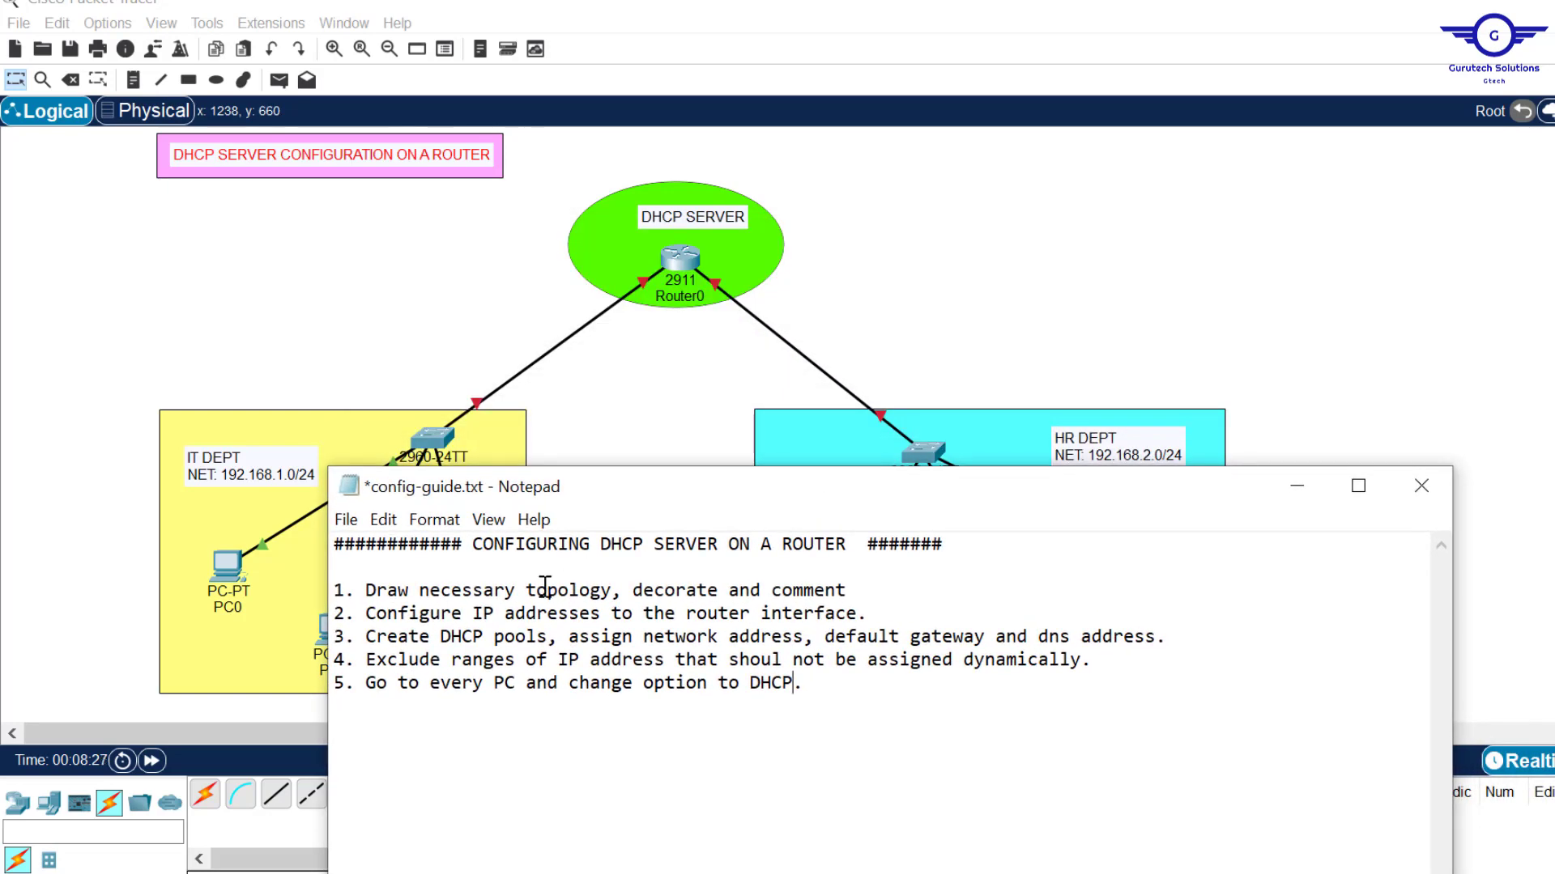
mouse_move(852, 590)
mouse_down()
mouse_move(360, 614)
mouse_move(357, 599)
mouse_up()
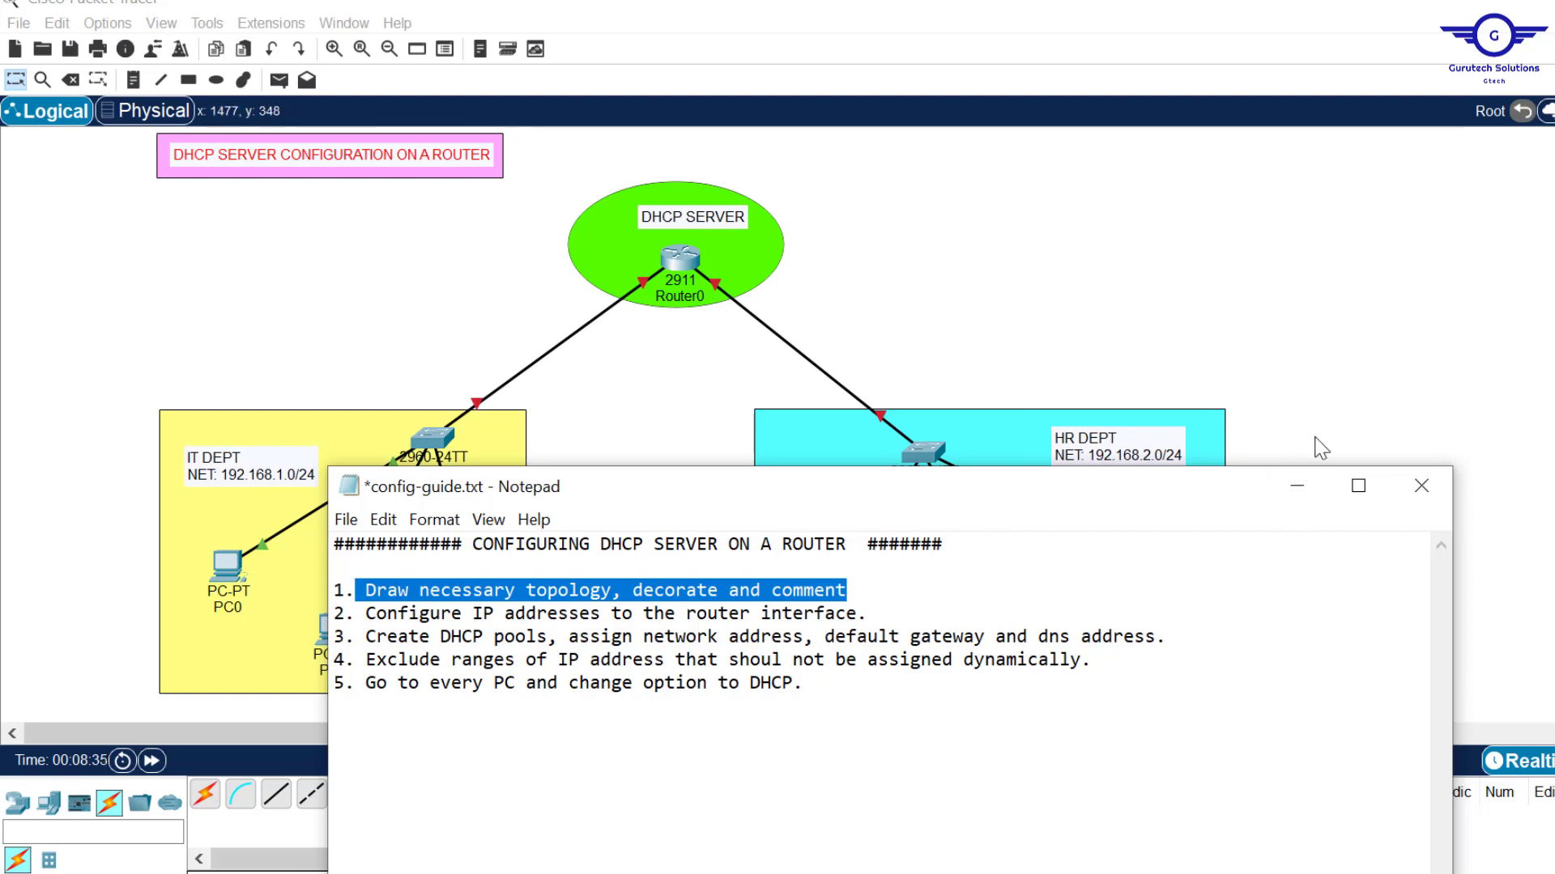
click(1296, 486)
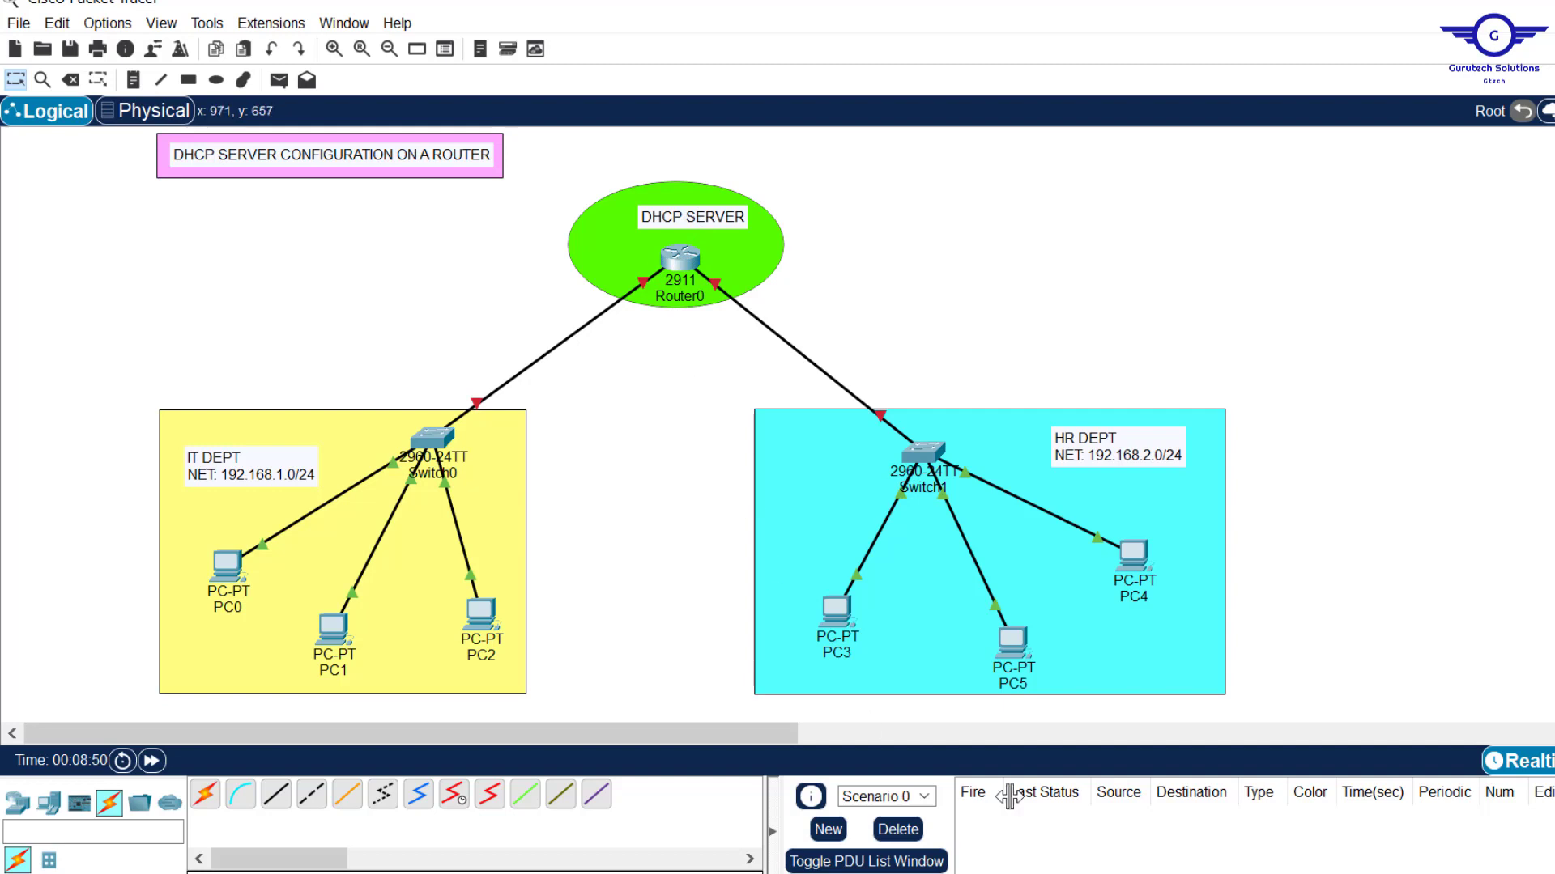
key(alt+Tab)
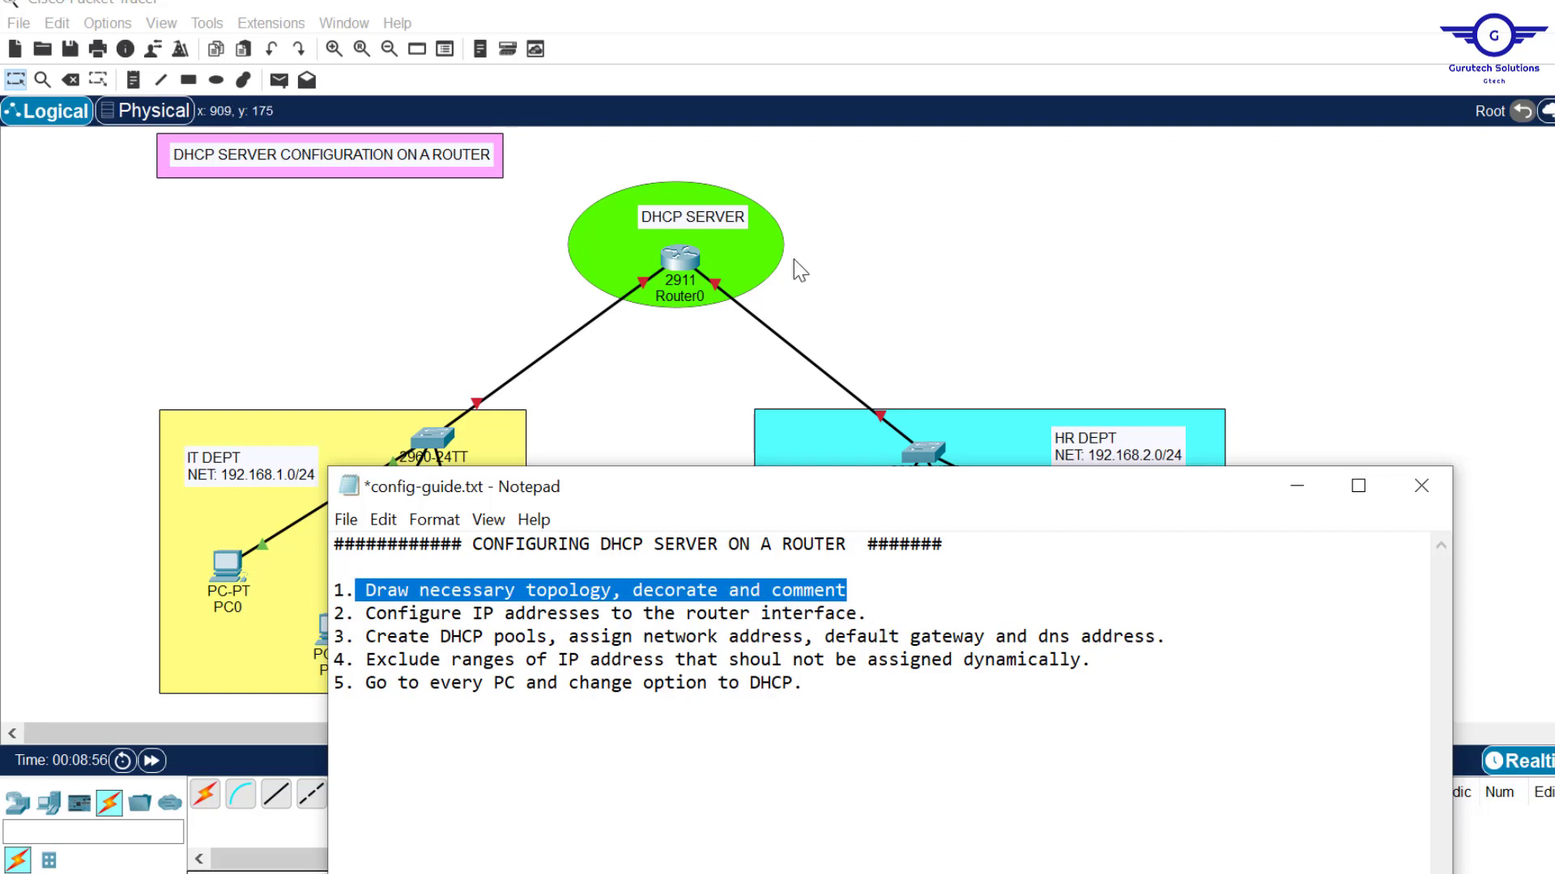
click(966, 271)
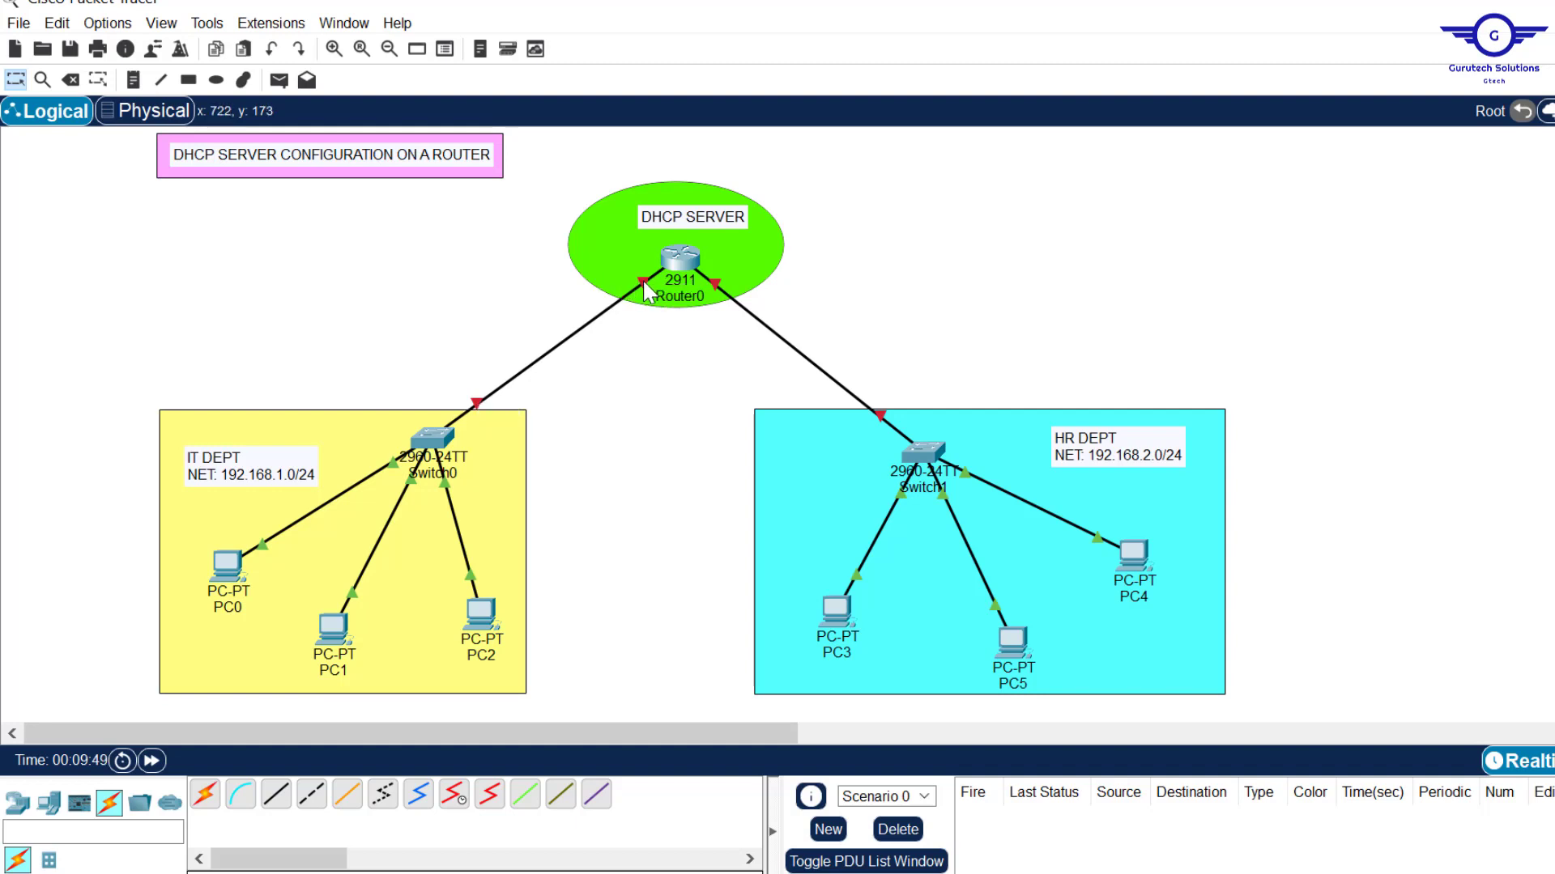
Open the command line of Router0 and answer NO to the initial configuration dialog.
mouse_move(645, 292)
mouse_move(717, 291)
click(683, 263)
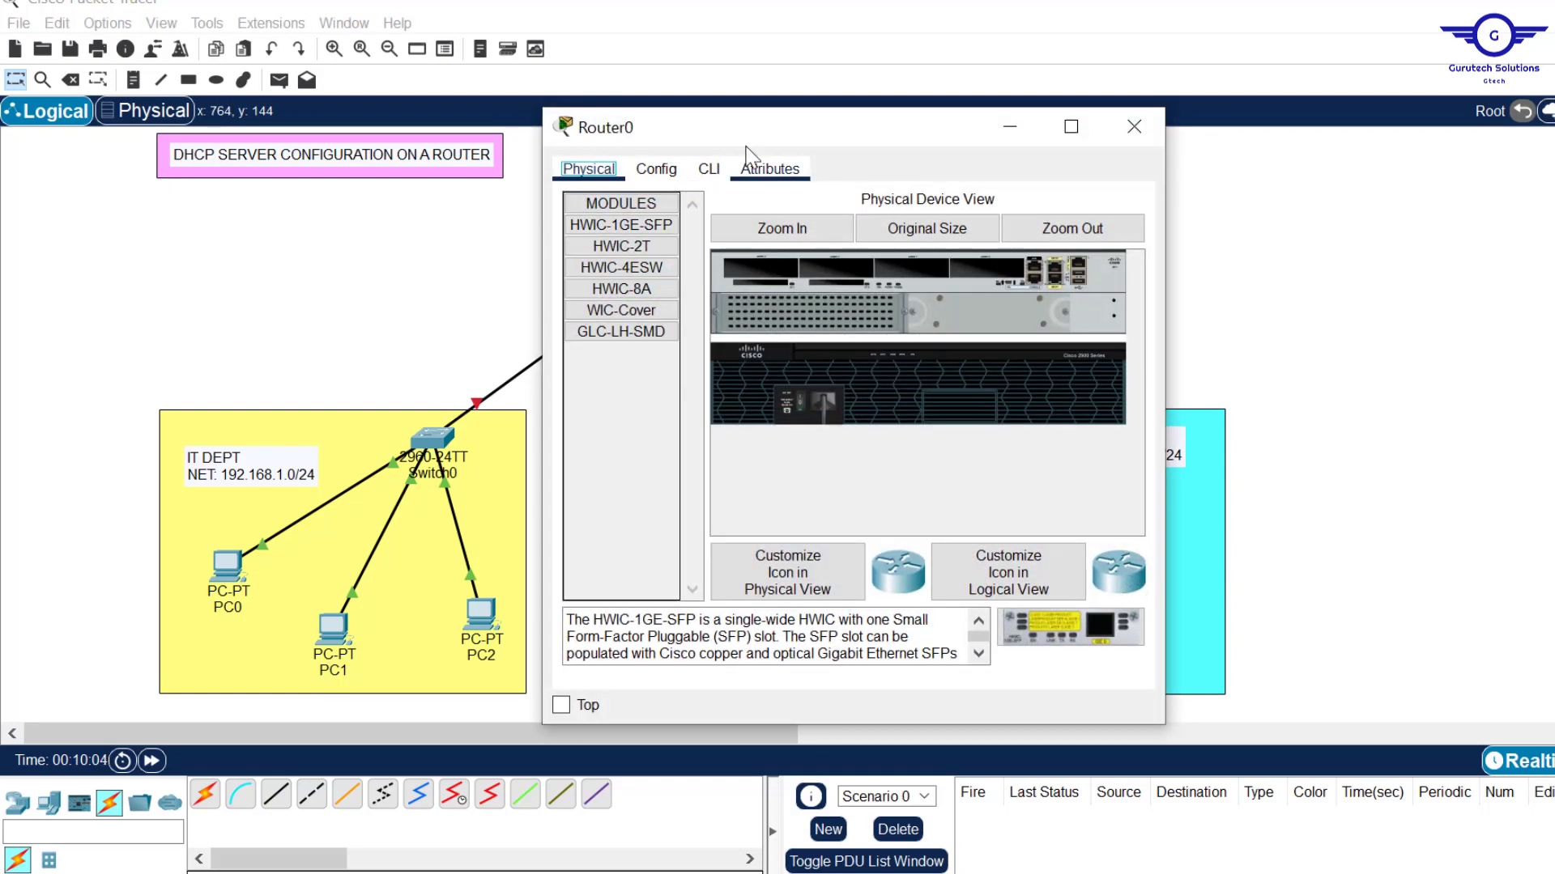
click(709, 169)
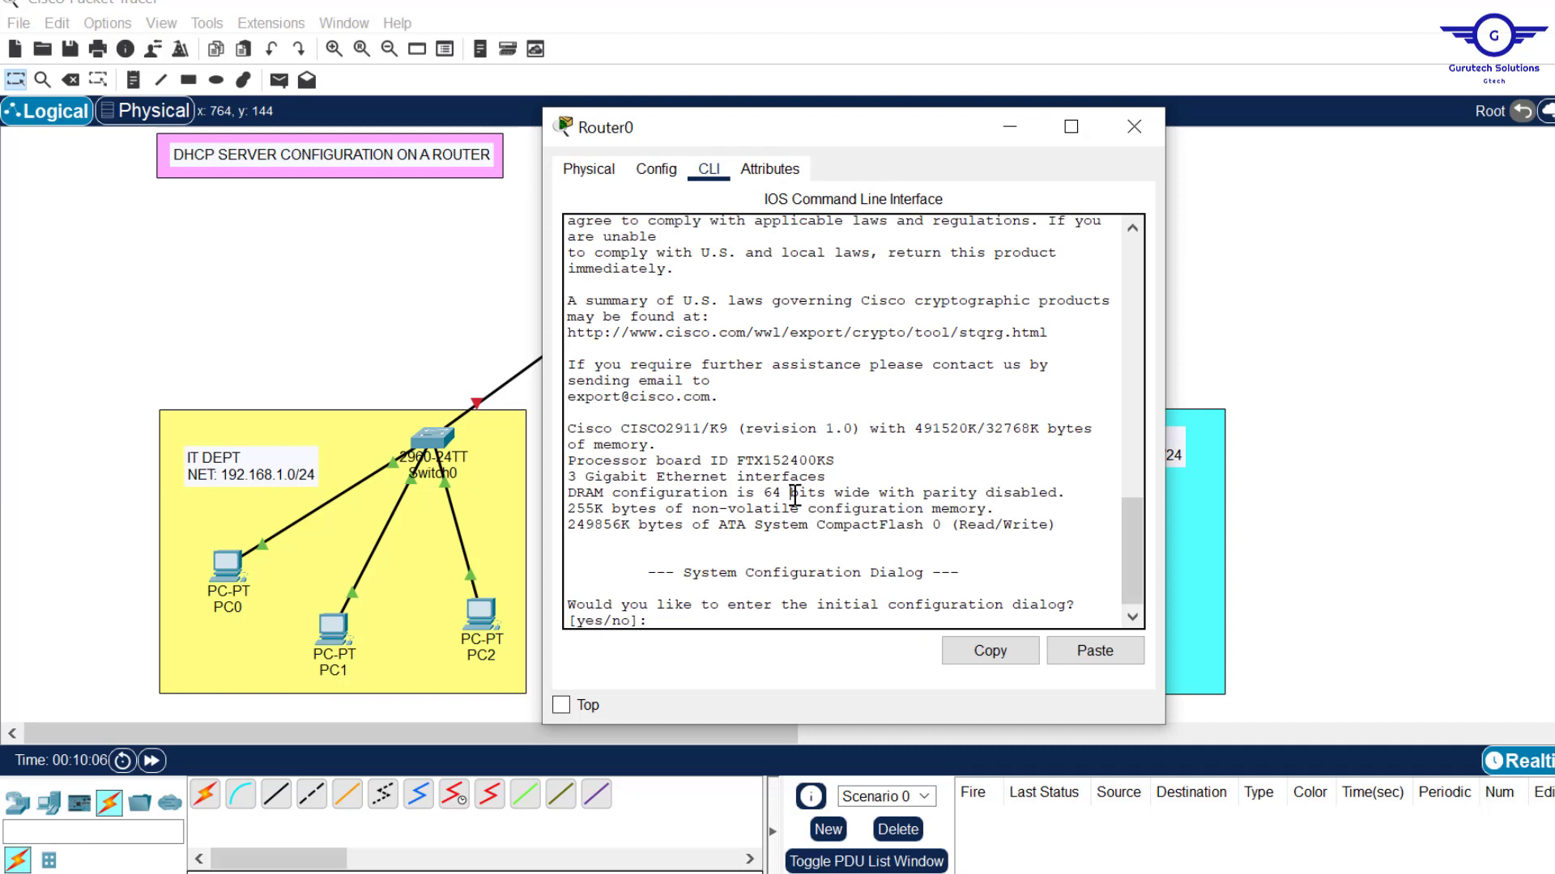
key(Return)
key(Return)
text(NO)
key(Return)
key(Return)
key(Return)
key(Return)
key(Return)
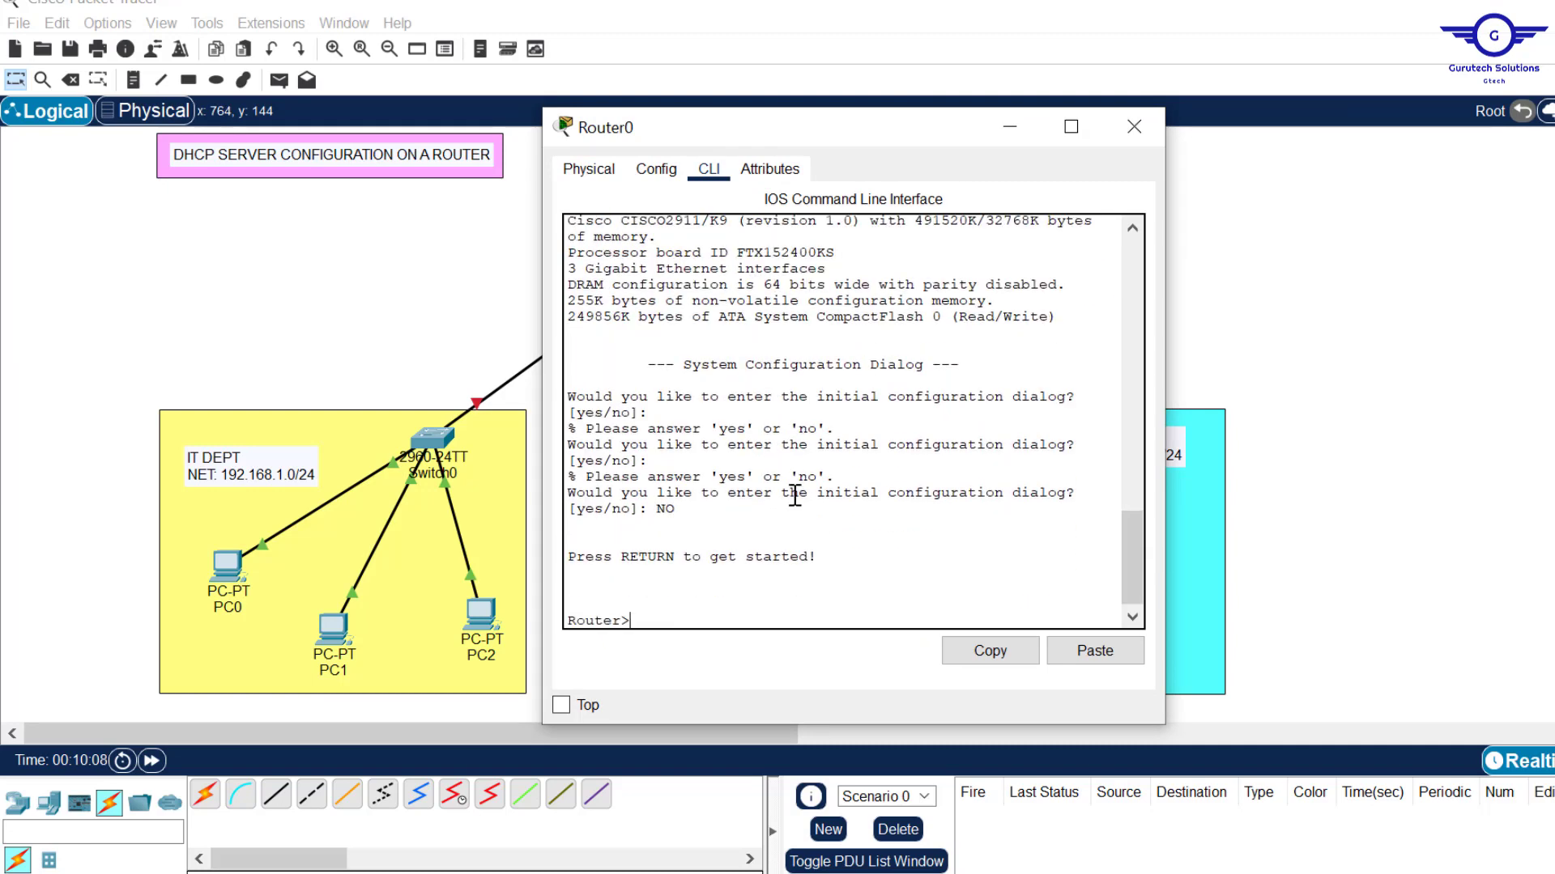
Enter privileged mode on Router0 and start global configuration mode with conf t.
text(en)
key(Return)
key(Return)
key(Return)
key(Return)
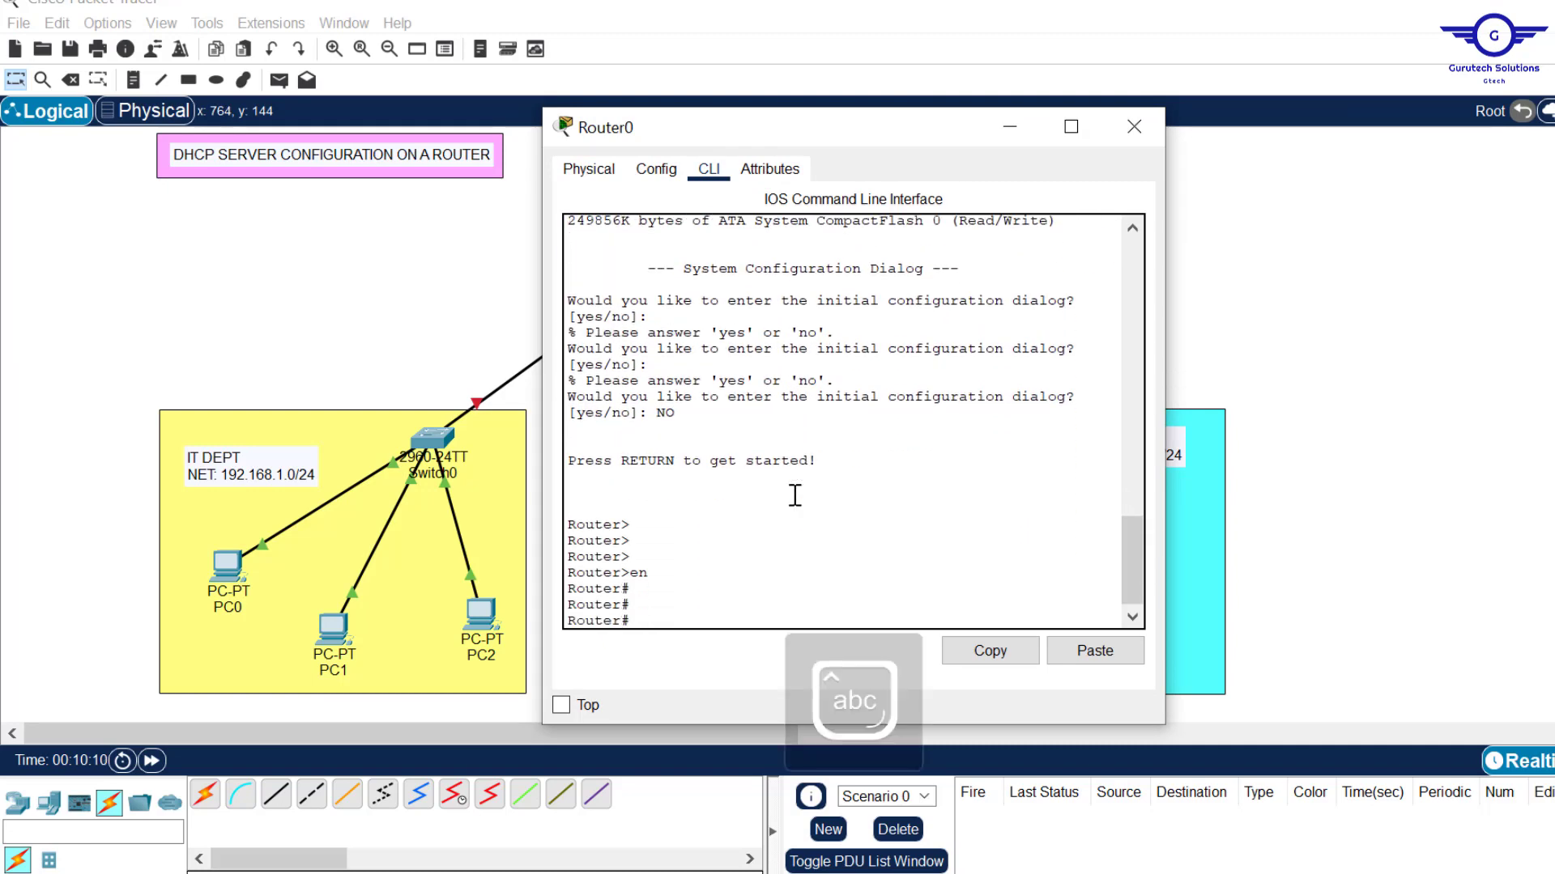
text(conf t)
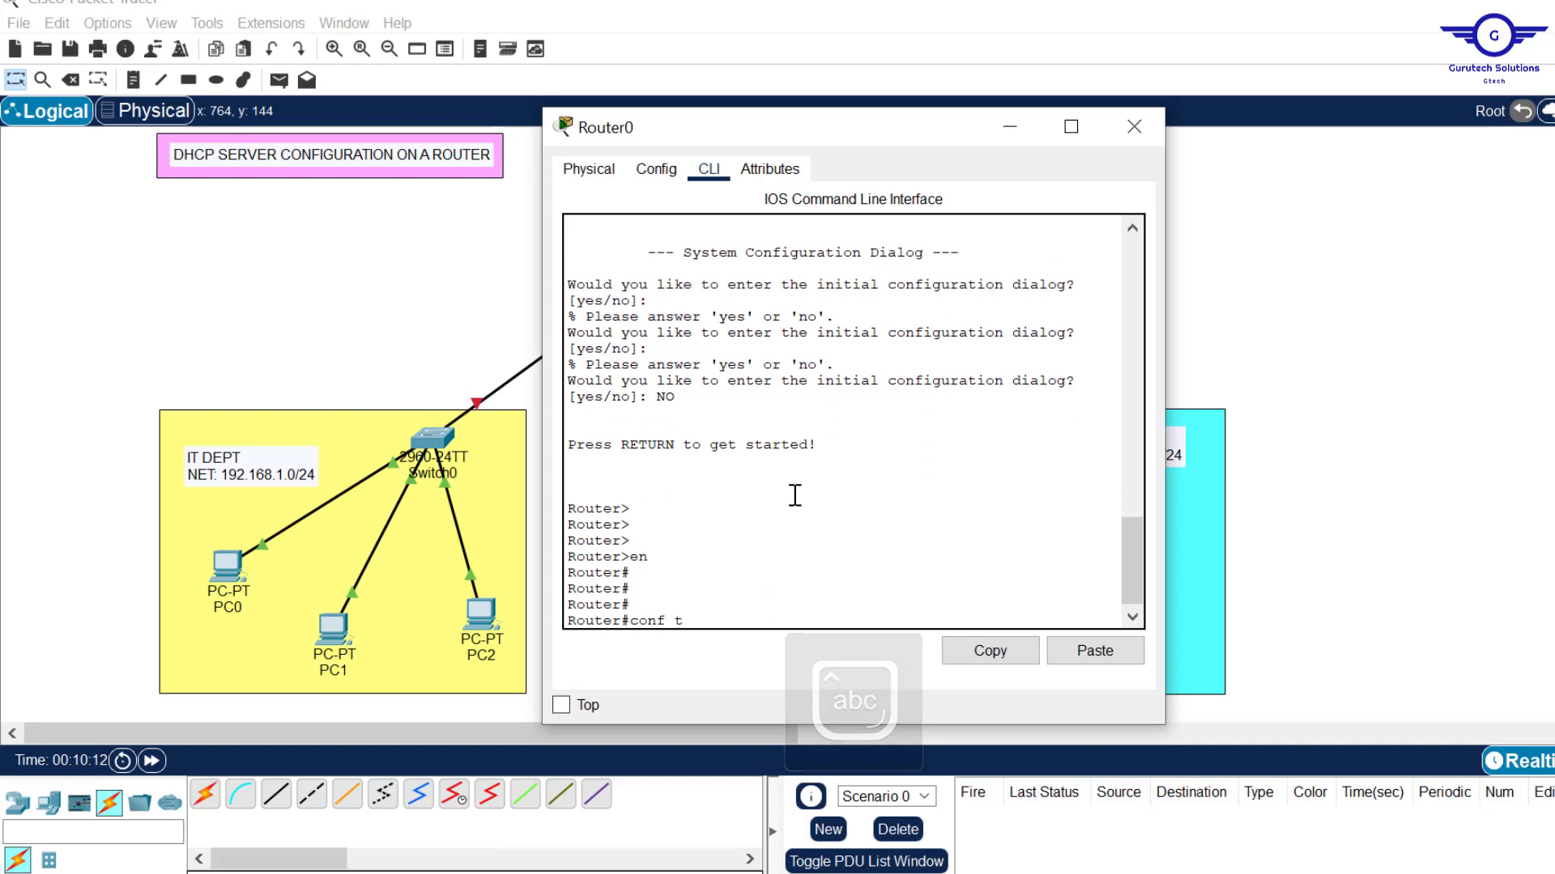
key(Return)
key(Return)
key(Return)
Assign IP address 192.168.1.1 with mask 255.255.255.0 to router interface gig0/0 for the IT department network.
text(int)
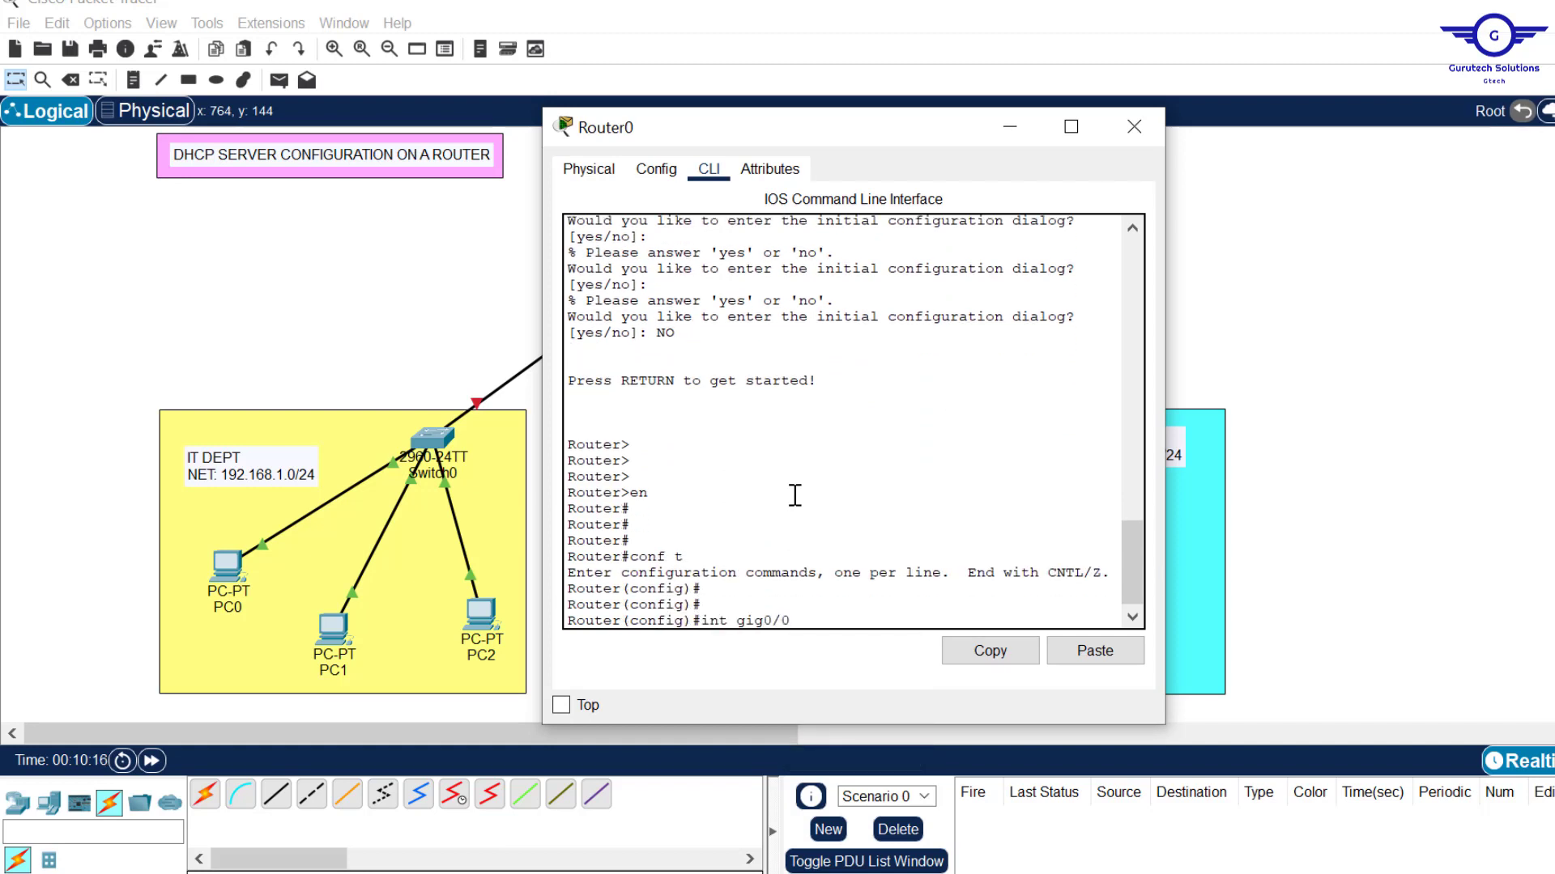
text( gig0/0)
key(Return)
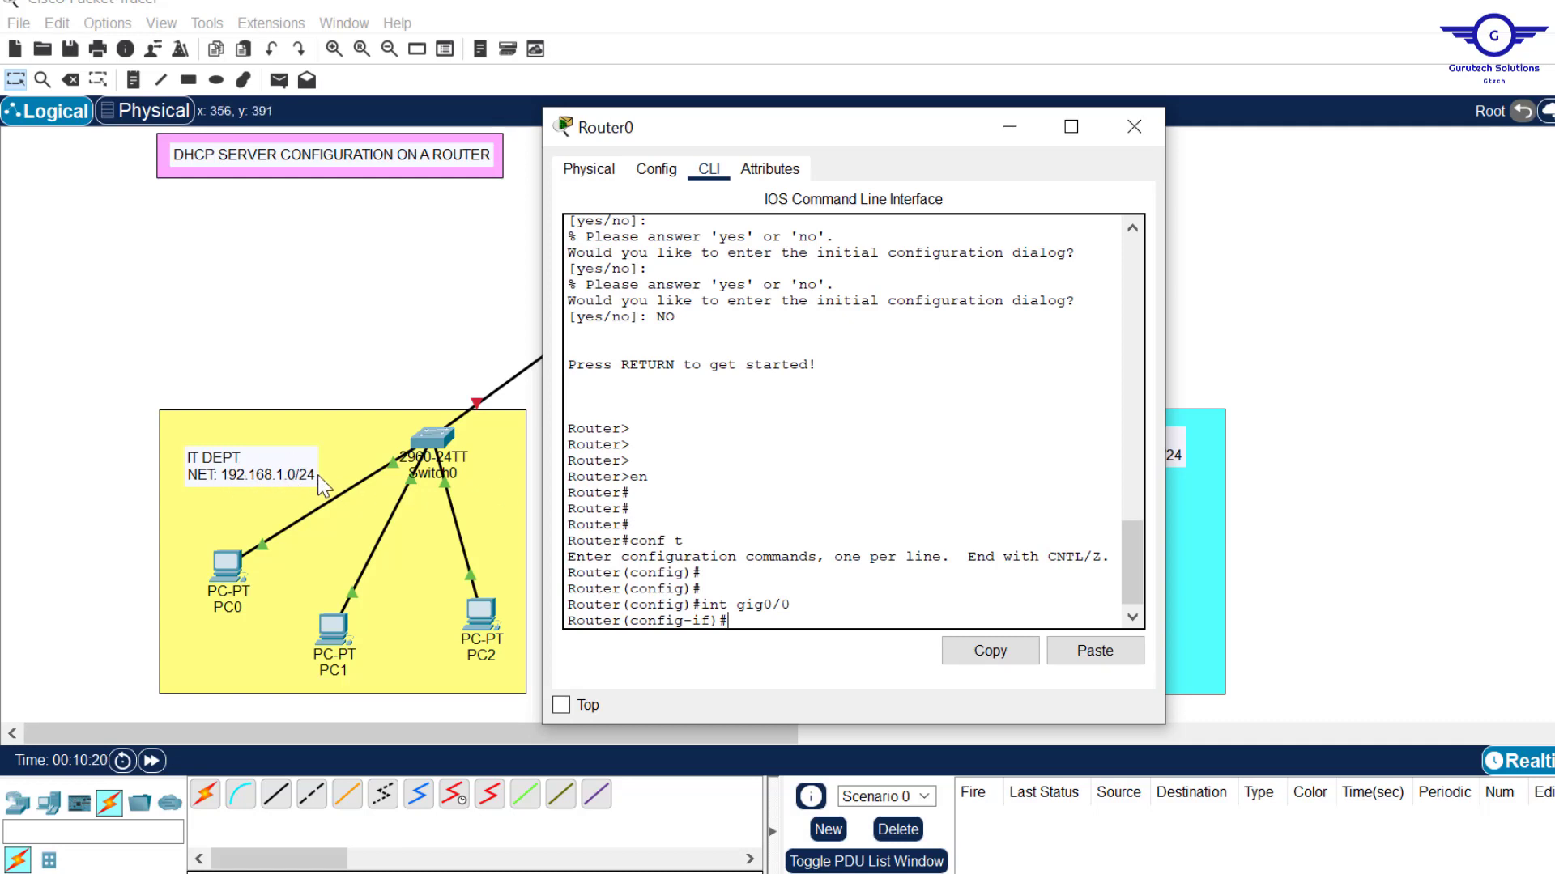
text(ip add 192.168.1.1 255.255.2)
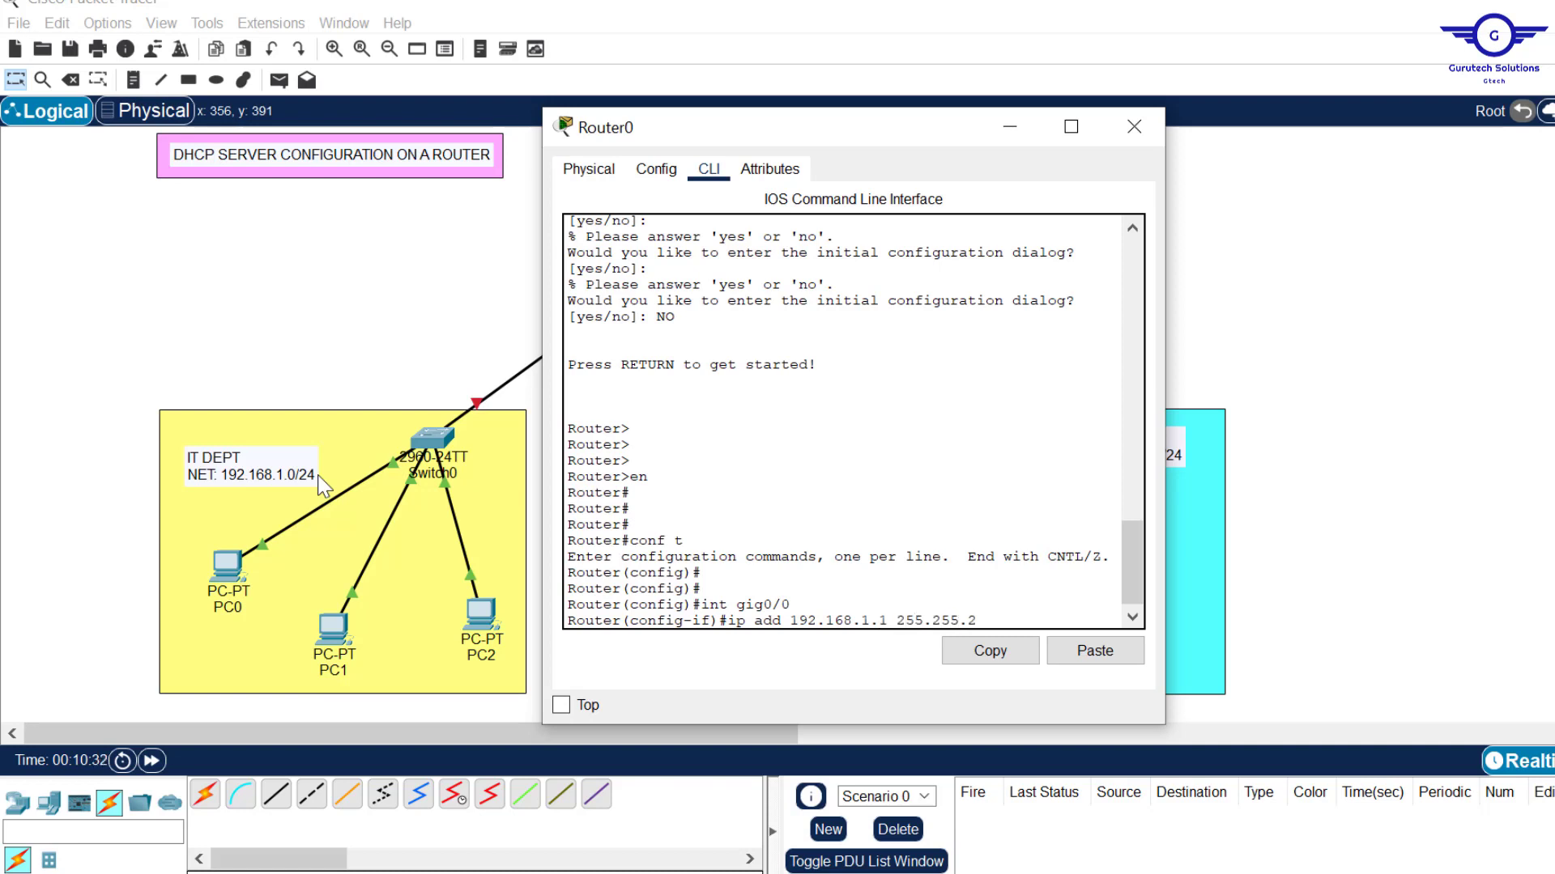
text(55.0)
key(Return)
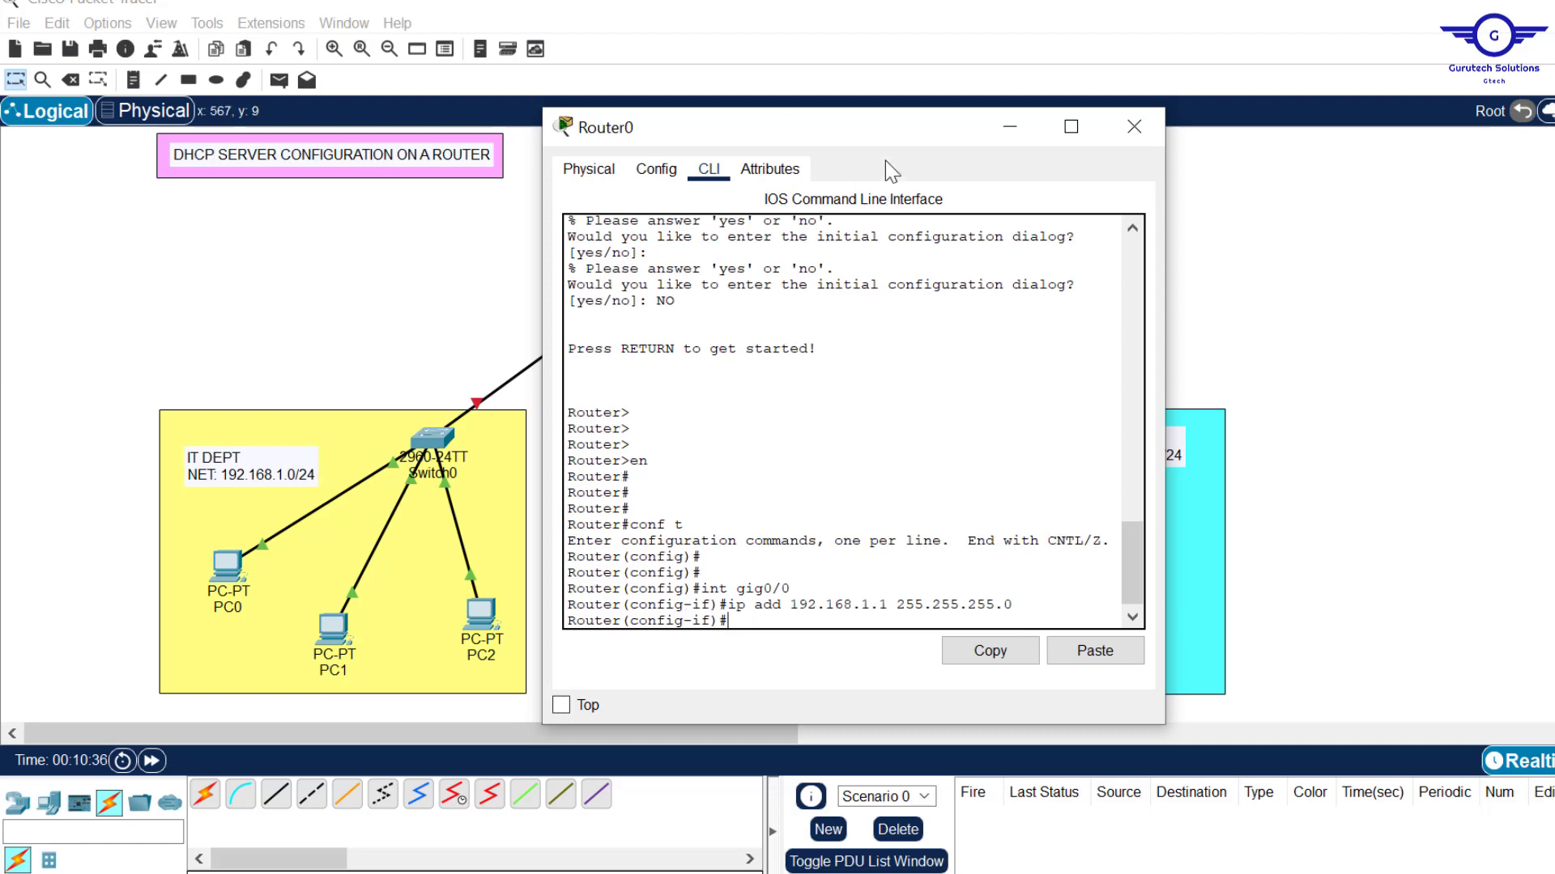
drag(868, 144, 1130, 162)
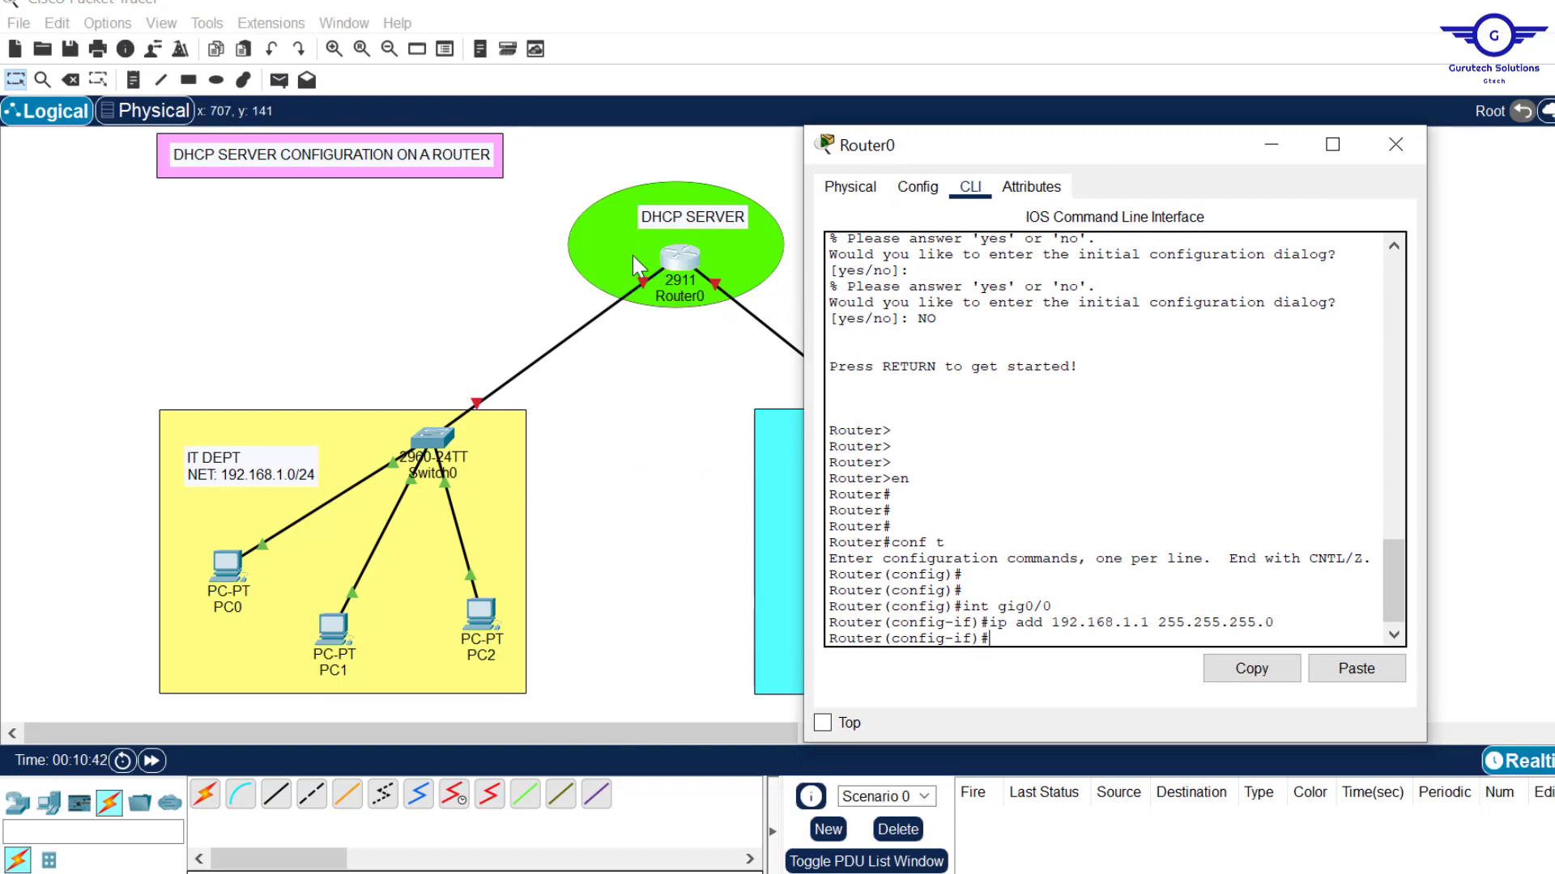
key(Return)
key(Return)
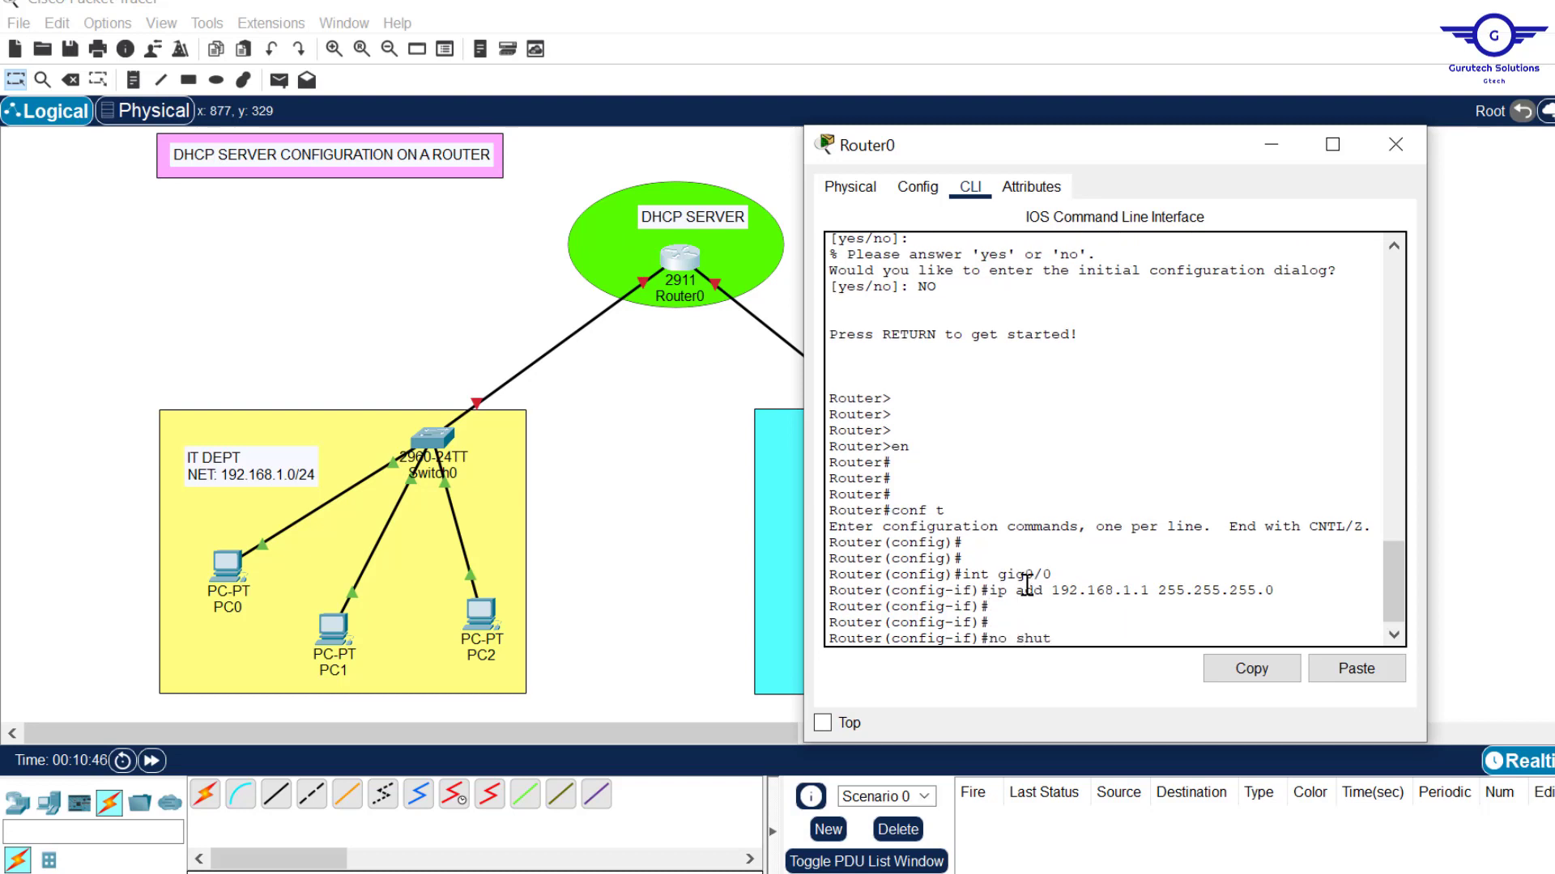
Enable interface gig0/0 with no shut and exit to global configuration mode.
text(no shut)
key(Return)
key(Return)
key(Return)
key(Return)
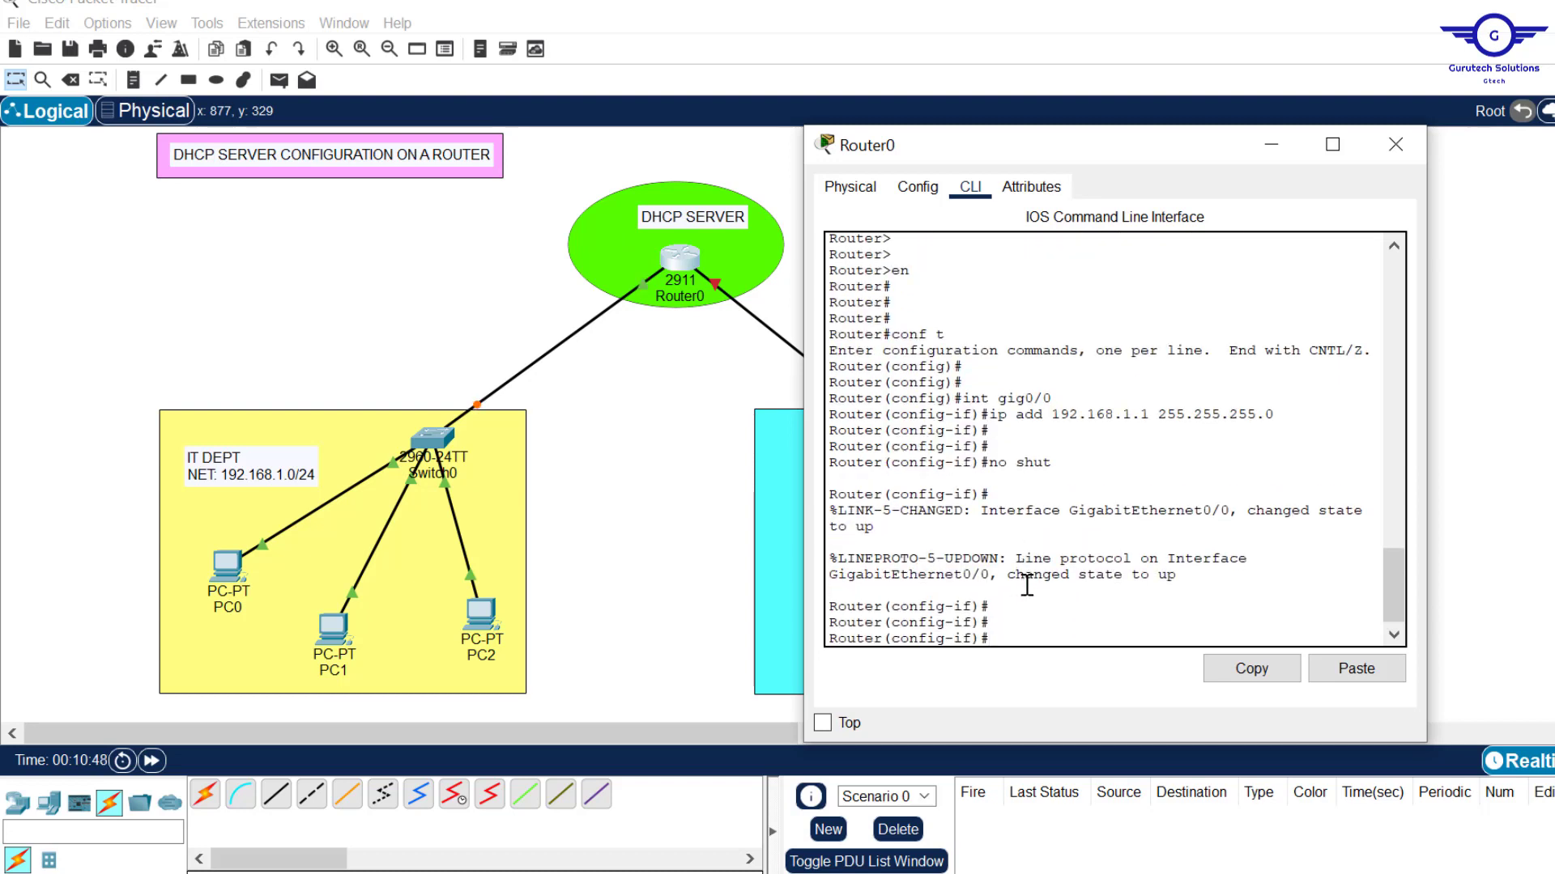
text(exit)
key(Return)
key(Return)
key(Return)
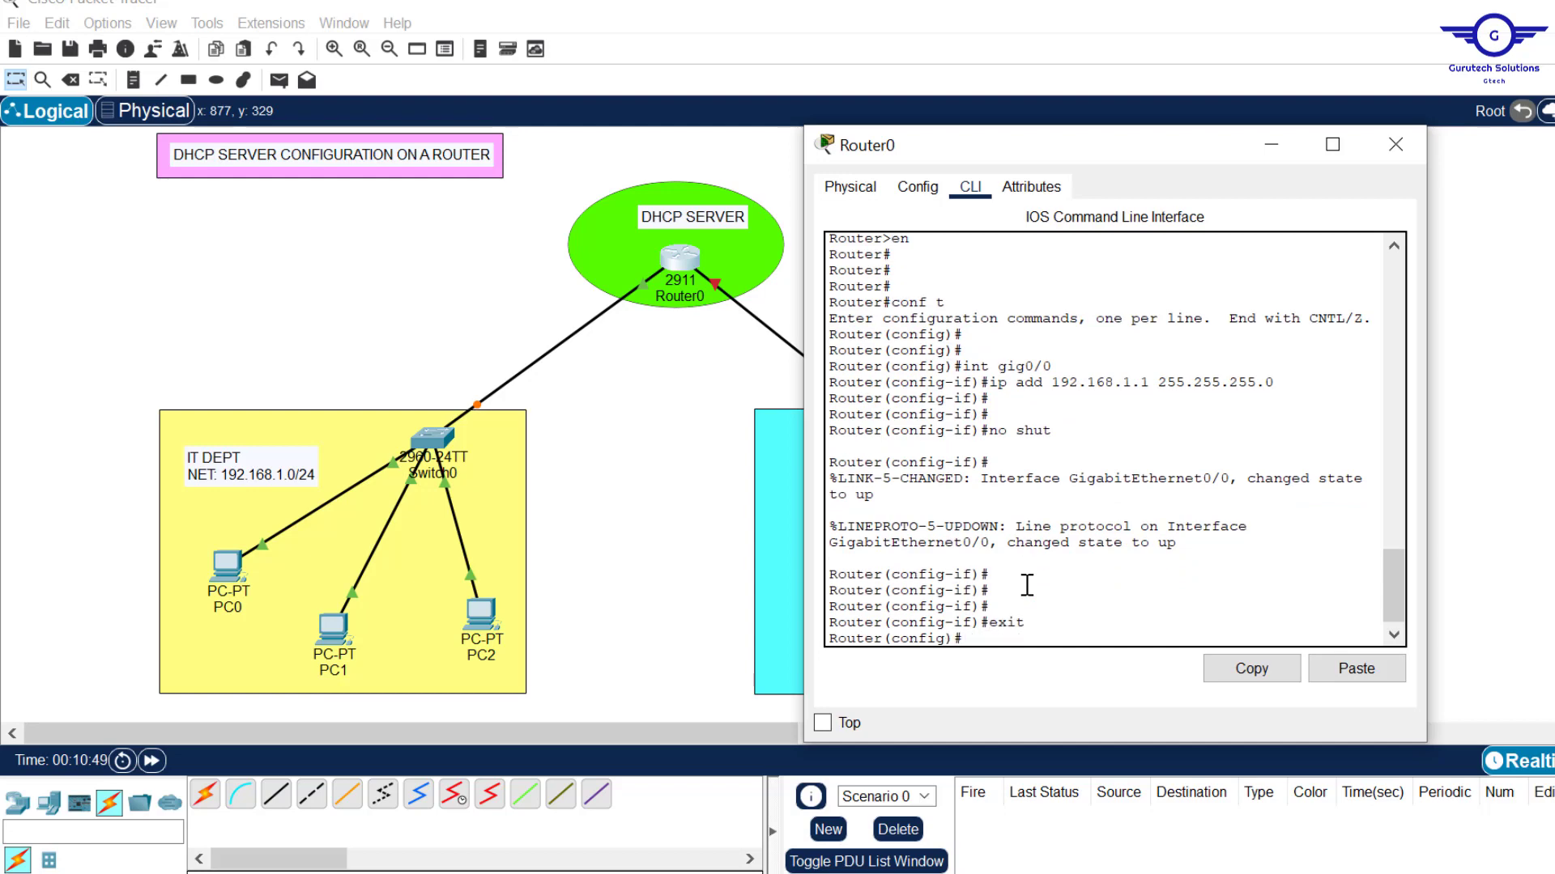
Assign IP address 192.168.2.1 with mask 255.255.255.0 to router interface gig0/1 for the HR department network.
drag(1098, 147, 347, 77)
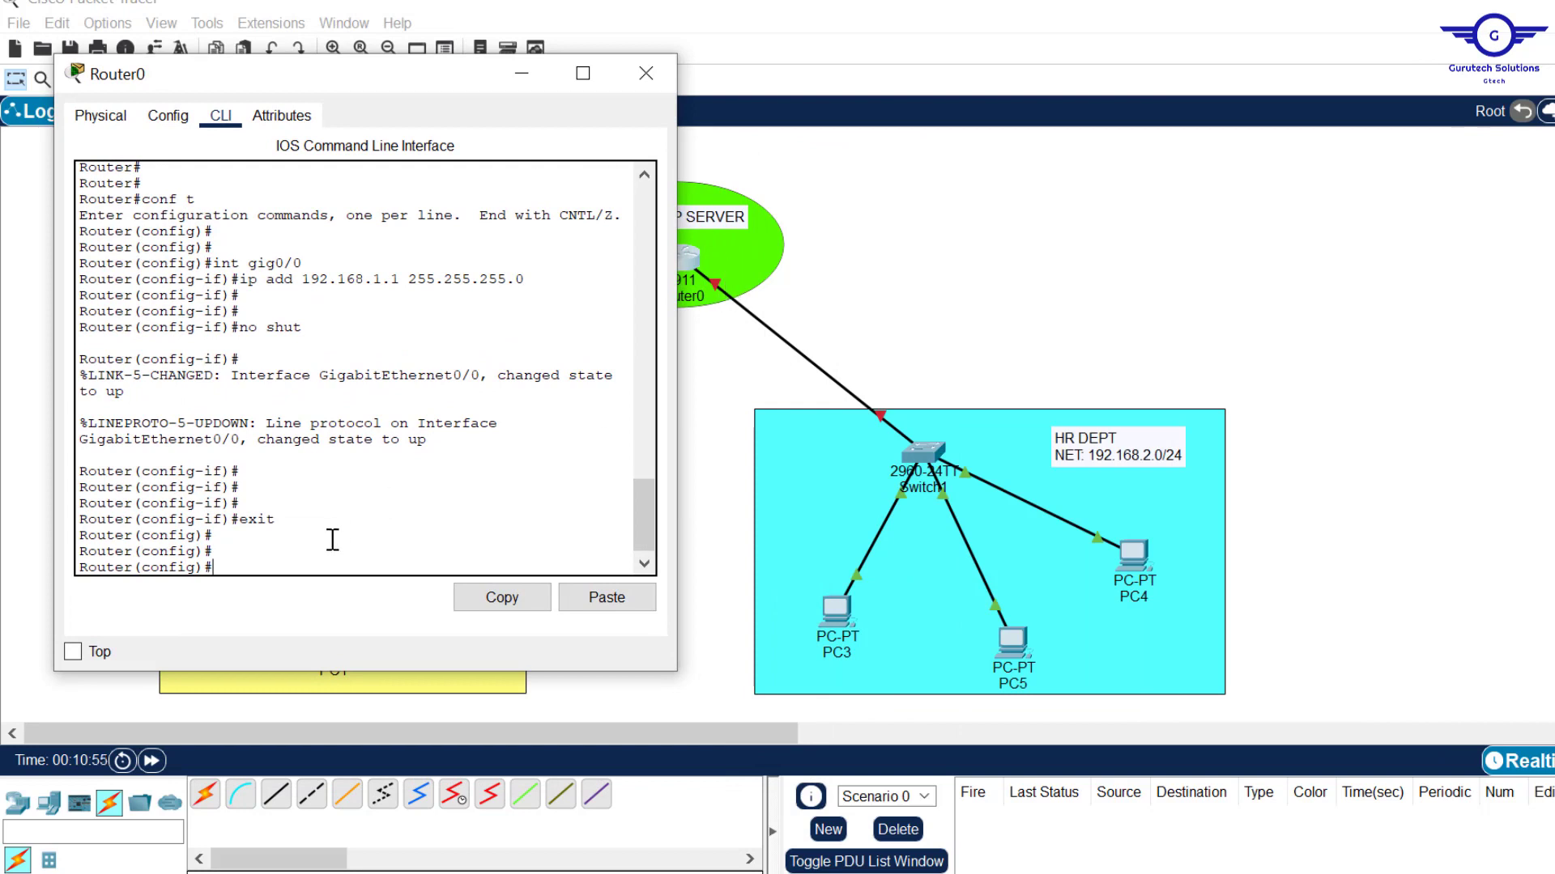
text(no shut)
key(Up)
key(BackSpace)
text(1)
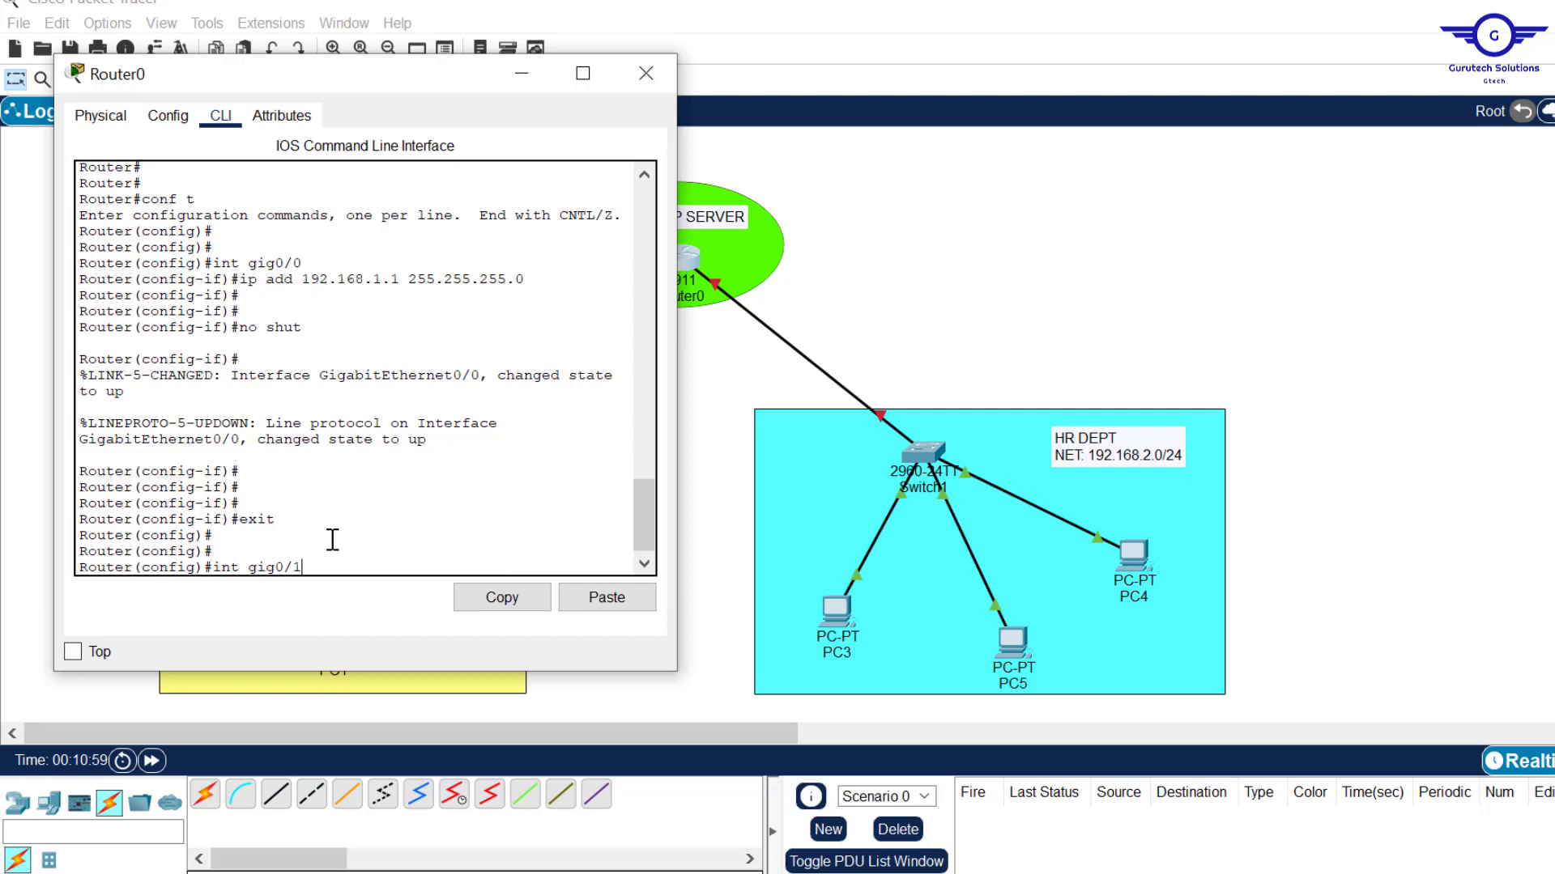
key(Return)
key(Return)
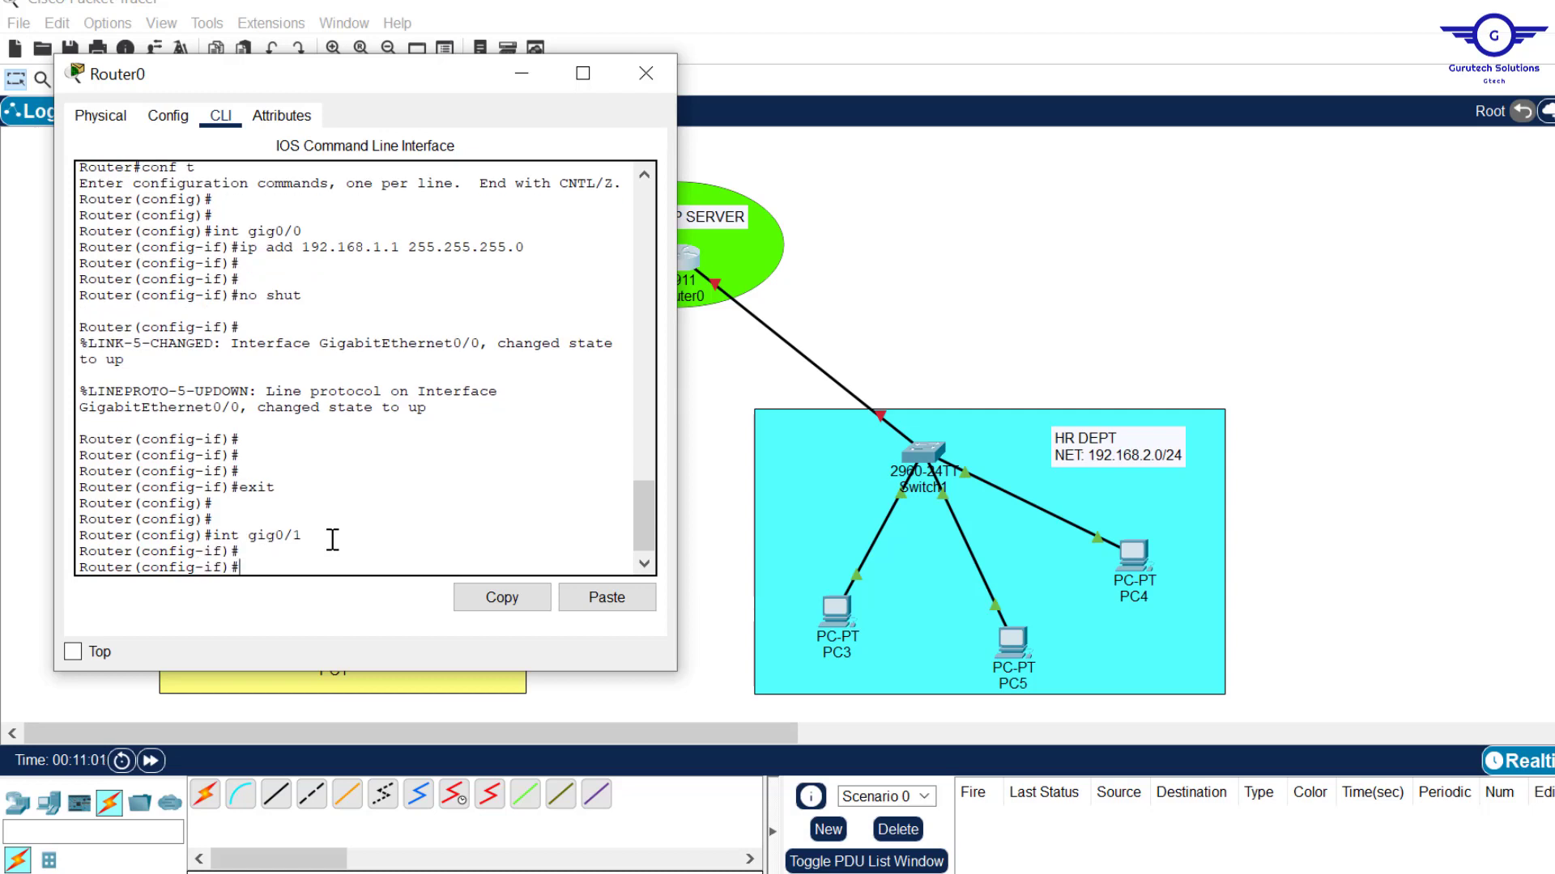
key(Up)
key(Up)
key(Up)
key(Up)
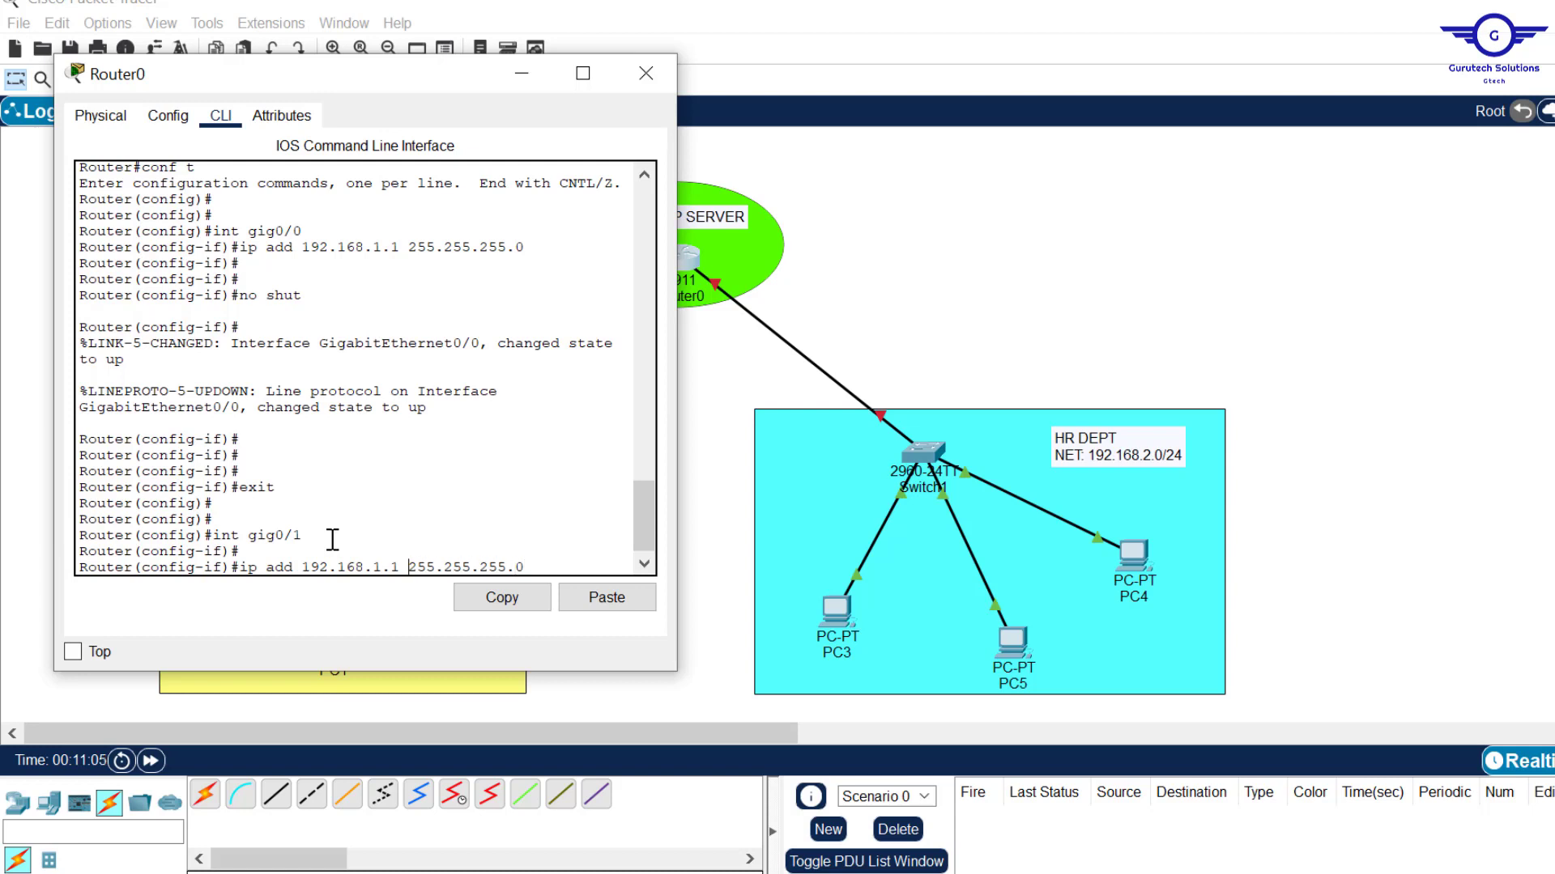
key(Left)
key(Left)
key(Left)
key(Left)
key(Left)
key(Left)
key(Left)
key(Left)
key(Left)
key(Left)
key(Left)
key(Left)
key(Left)
key(Left)
key(Left)
key(Left)
key(BackSpace)
text(2)
key(Return)
key(Return)
Enable interface gig0/1 with no shut and exit to global configuration mode.
text(no shut)
key(Return)
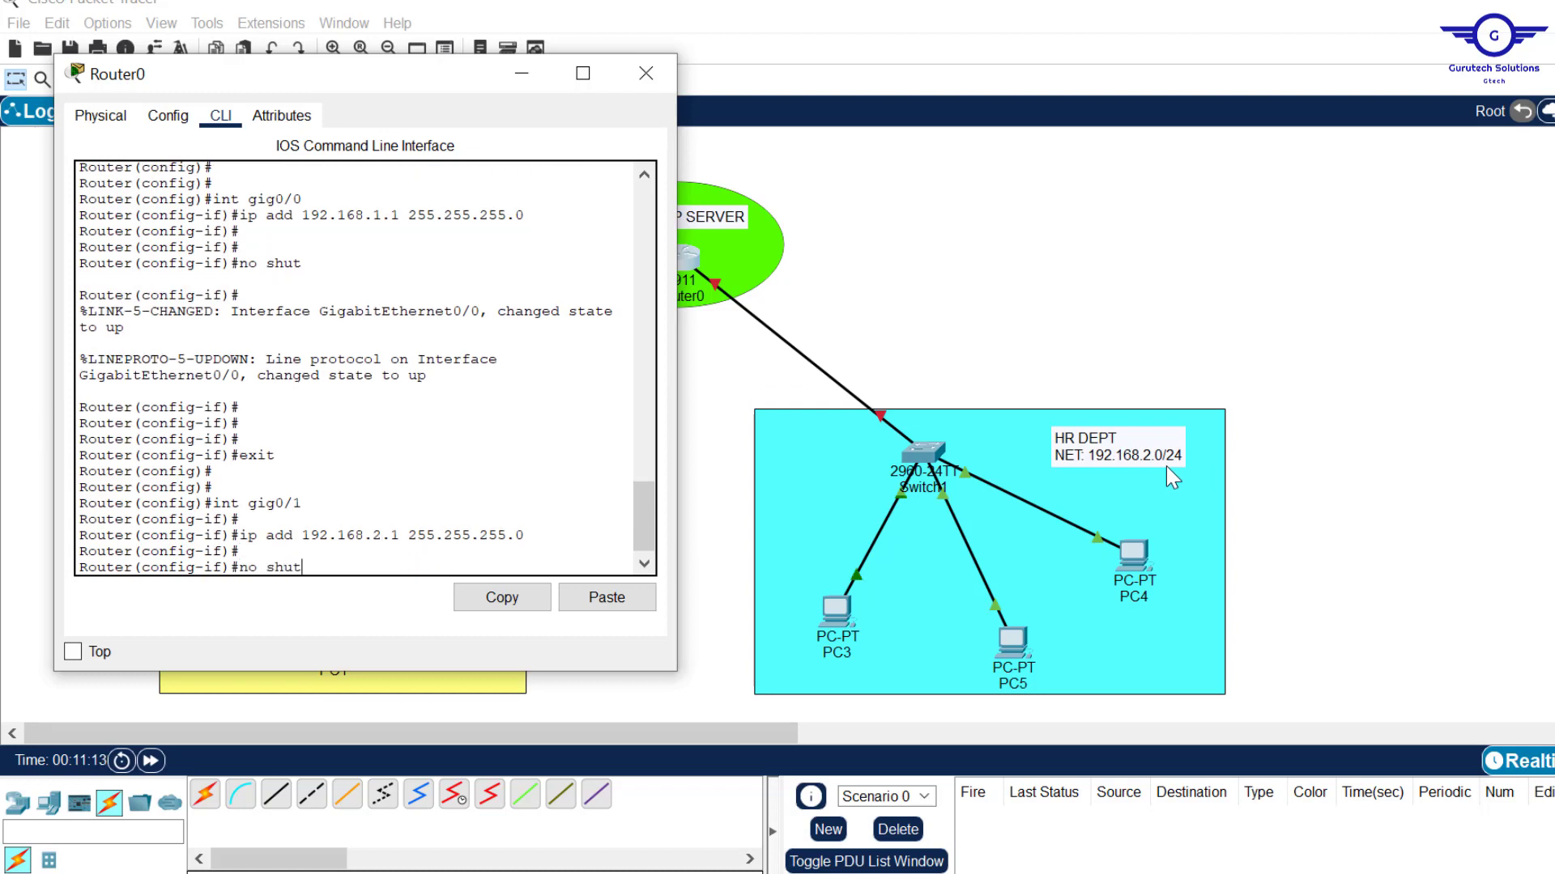
key(Return)
key(Return)
key(Return)
key(Return)
text(exit)
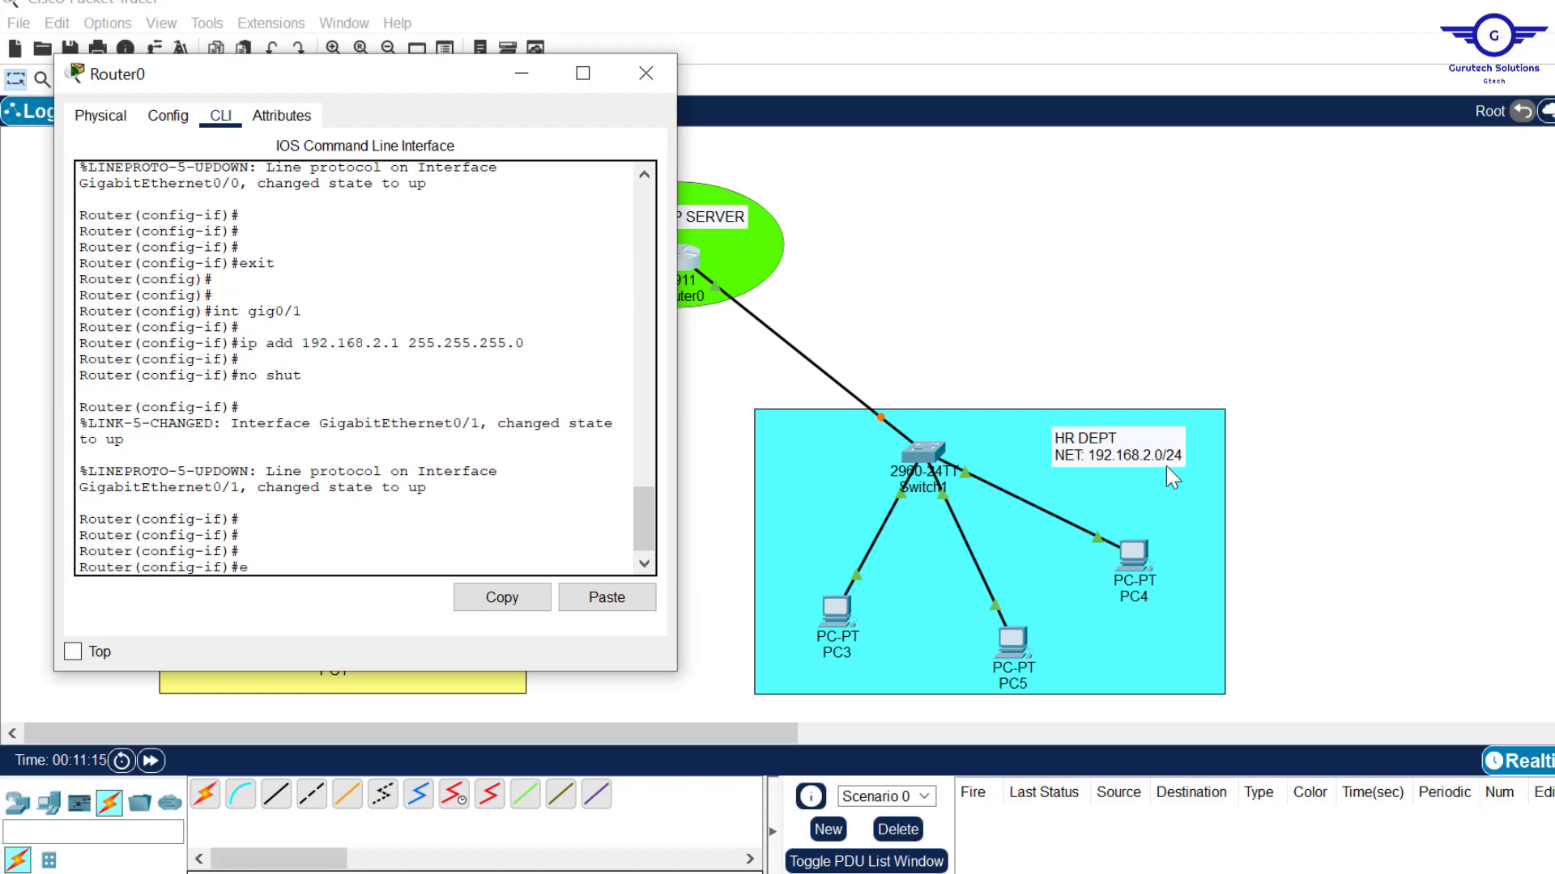
key(Return)
key(Return)
key(Return)
key(Return)
Save the router configuration with do wr and minimize the Router0 window.
text(do wr)
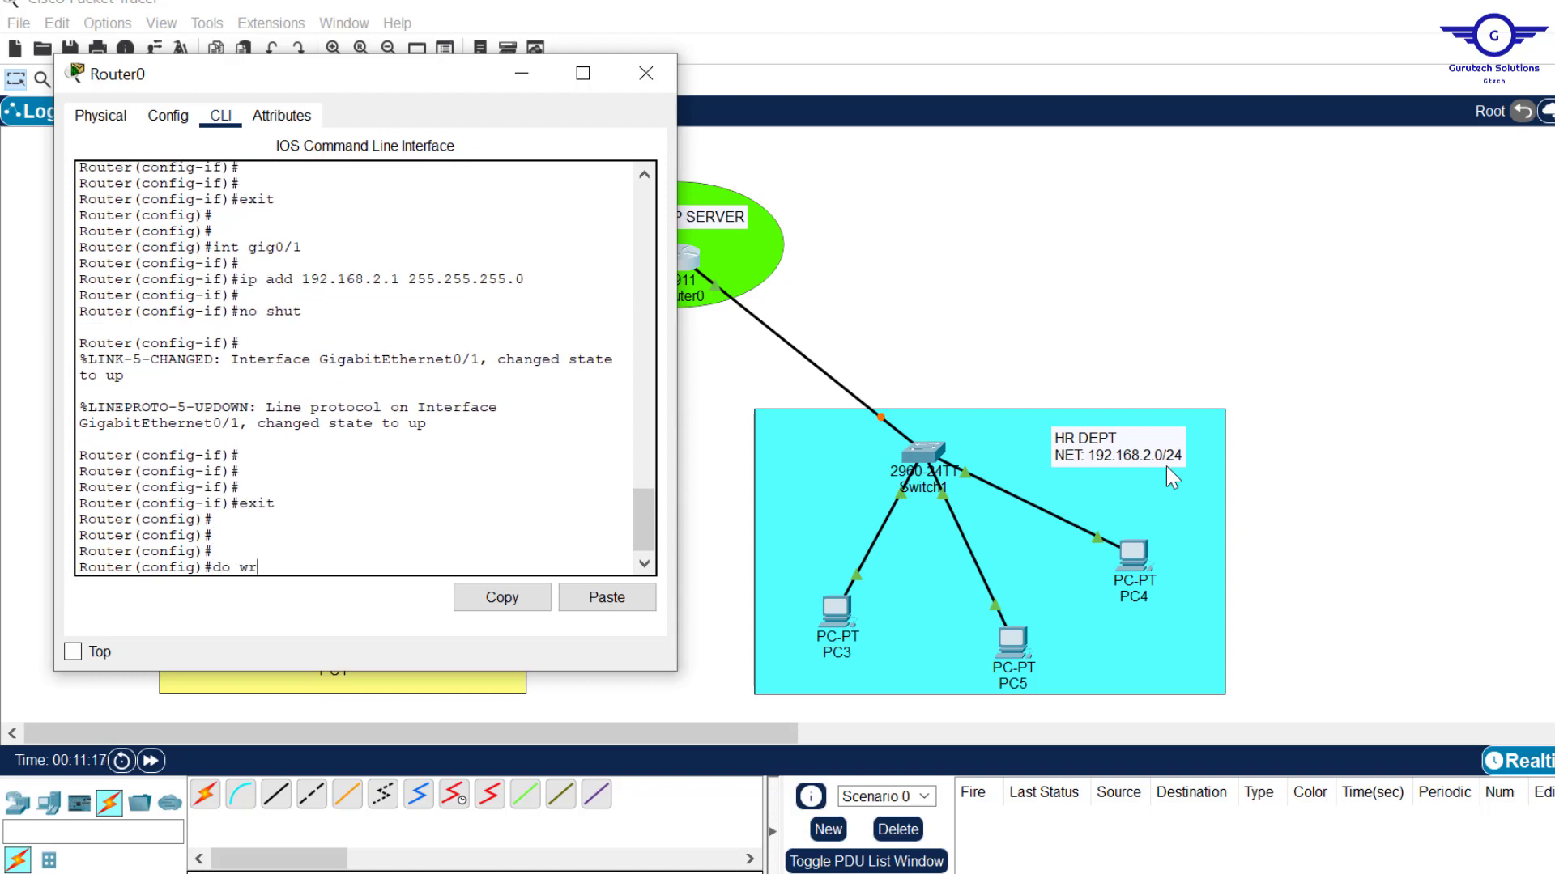
key(Return)
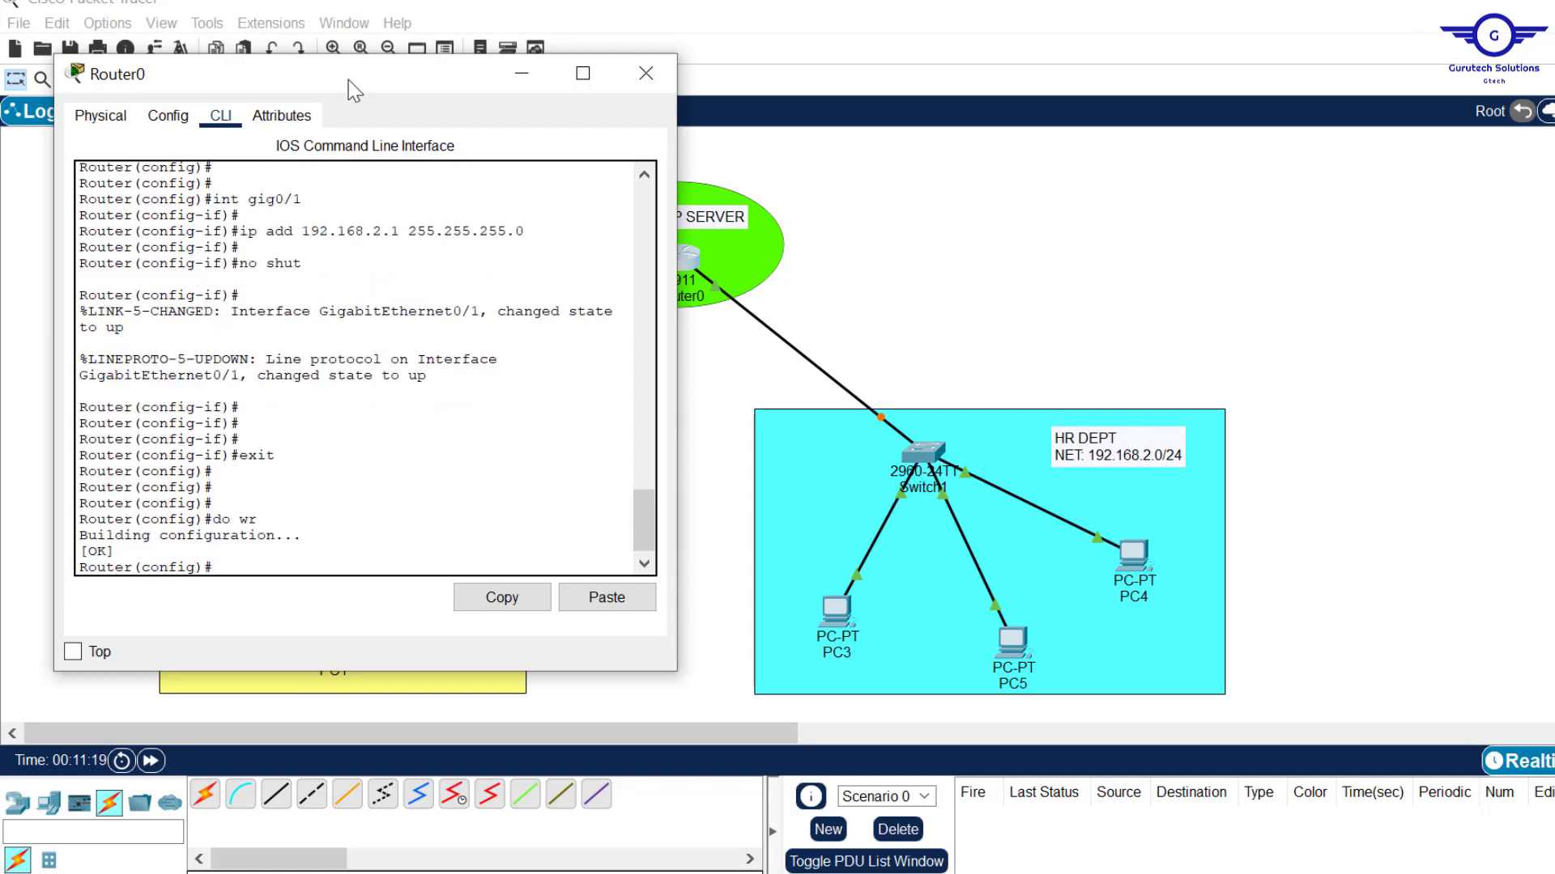
click(520, 74)
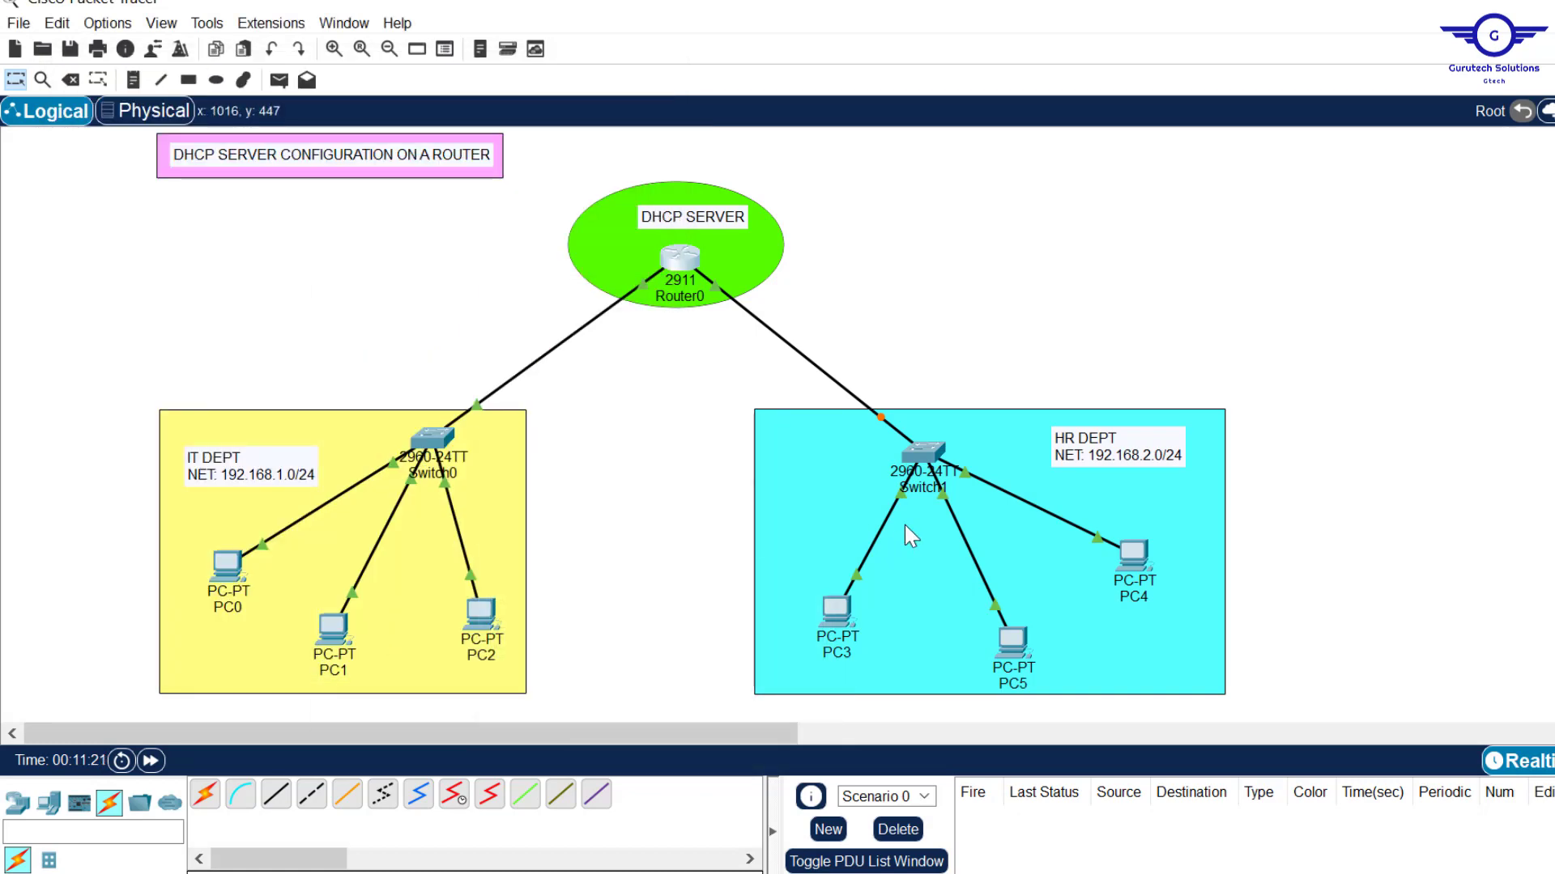
Review step 3 of config-guide.txt in Notepad about creating DHCP pools, then return to the Packet Tracer topology.
key(alt+Tab)
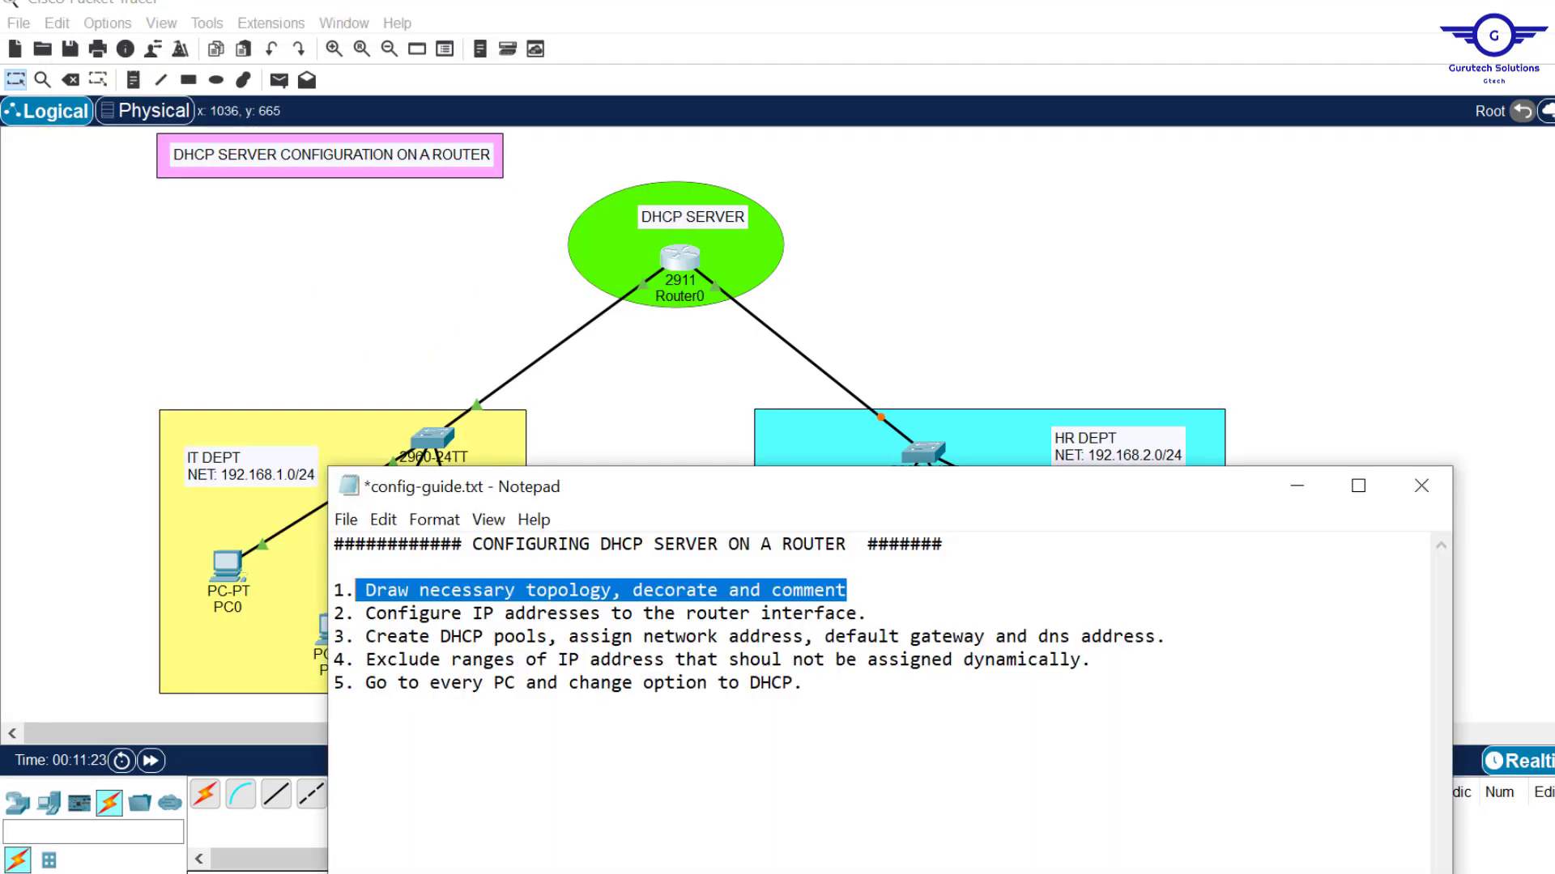
click(909, 616)
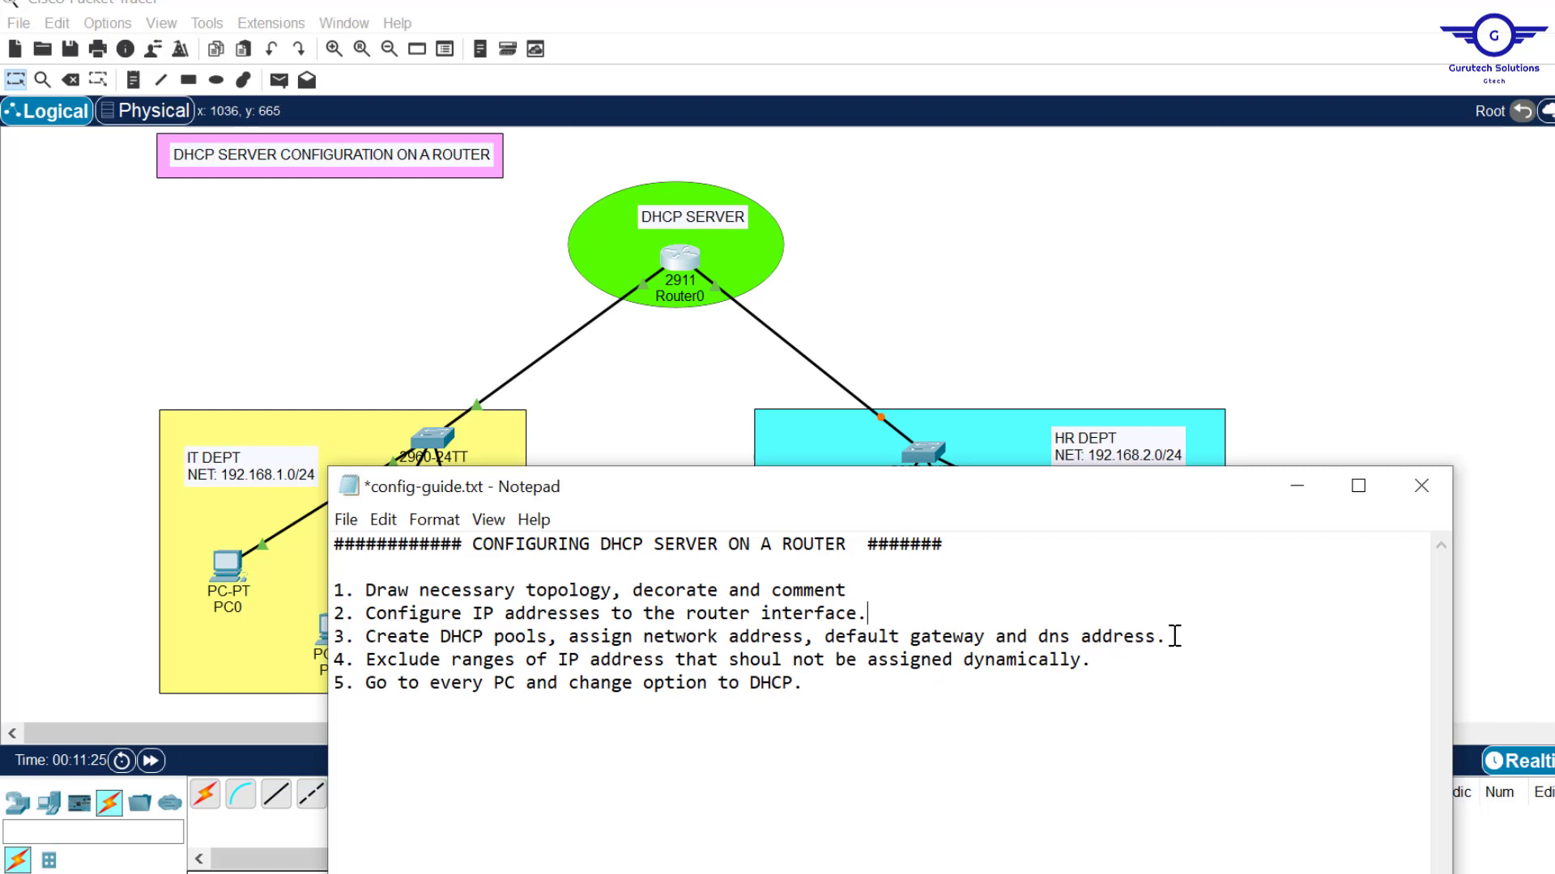
drag(1189, 639, 366, 636)
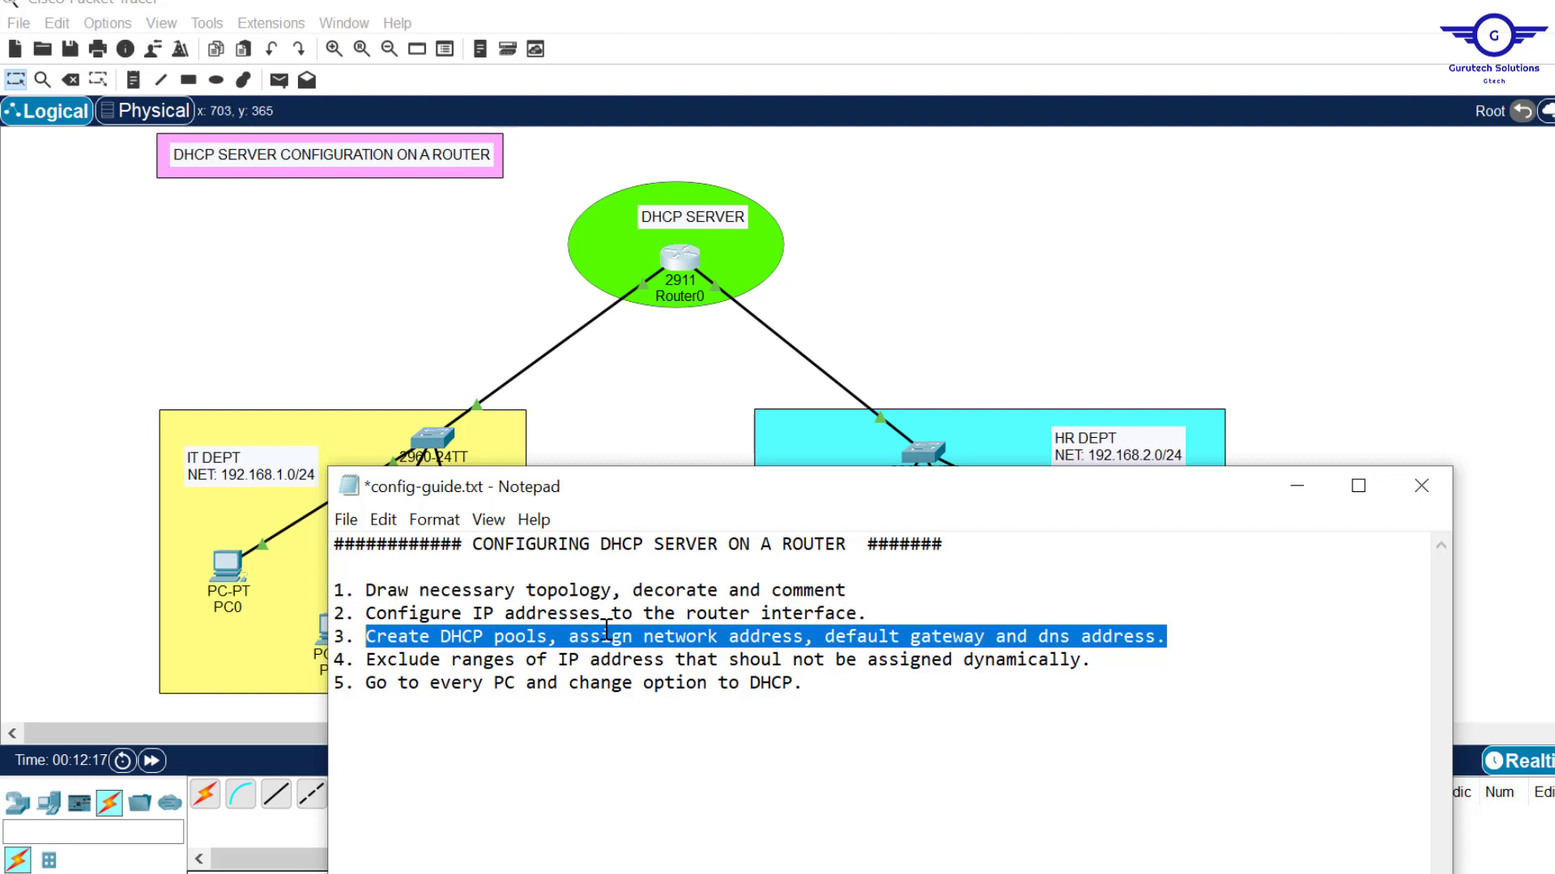
click(640, 401)
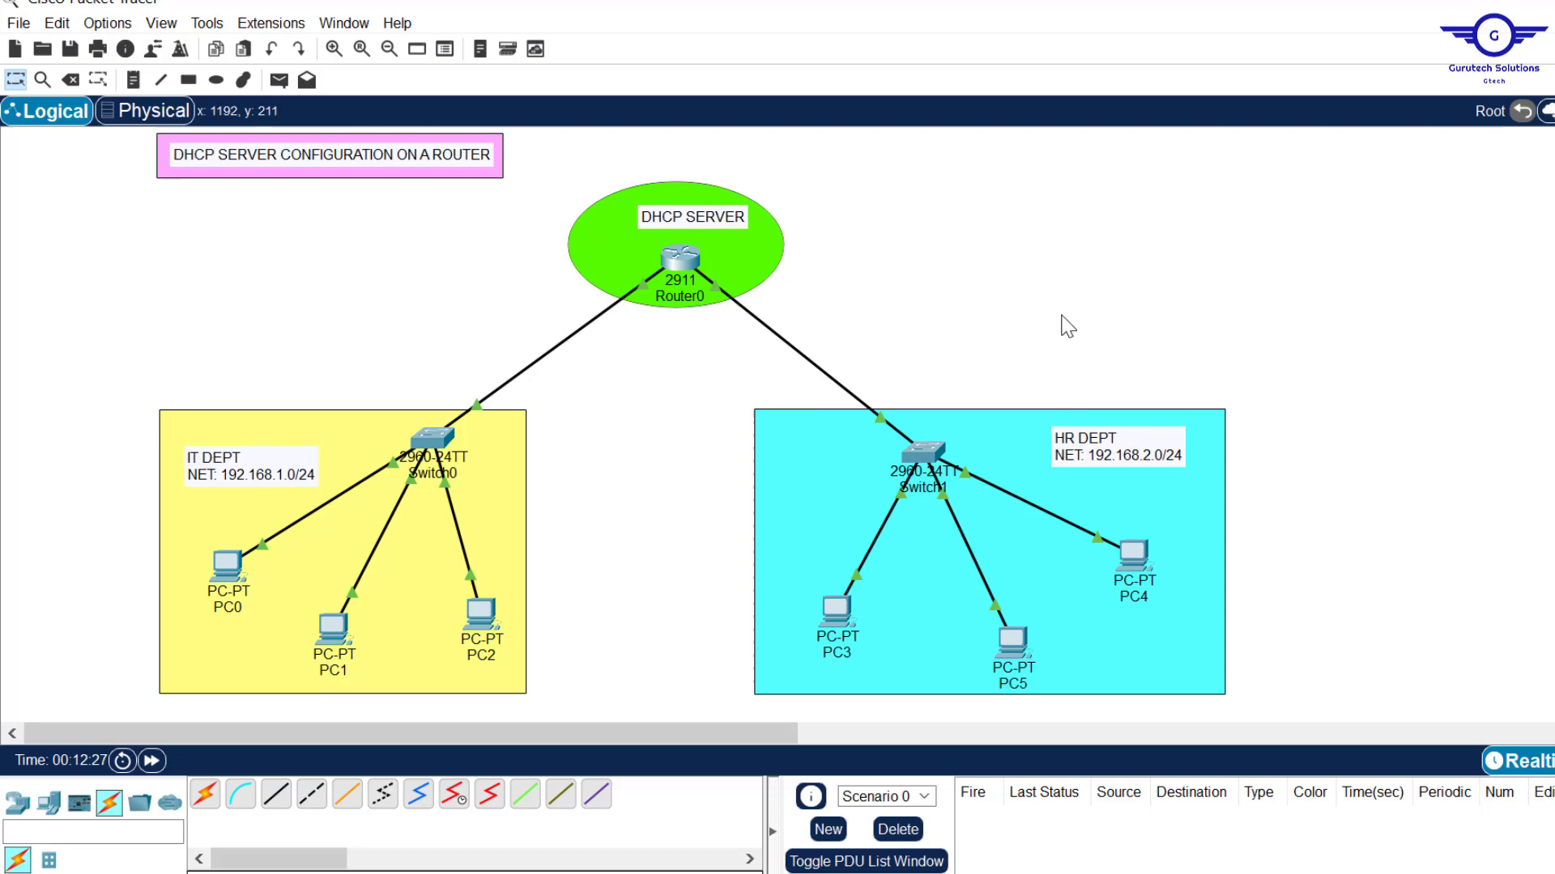
Reopen the Router0 command line and enable the DHCP service with service dhcp.
click(677, 268)
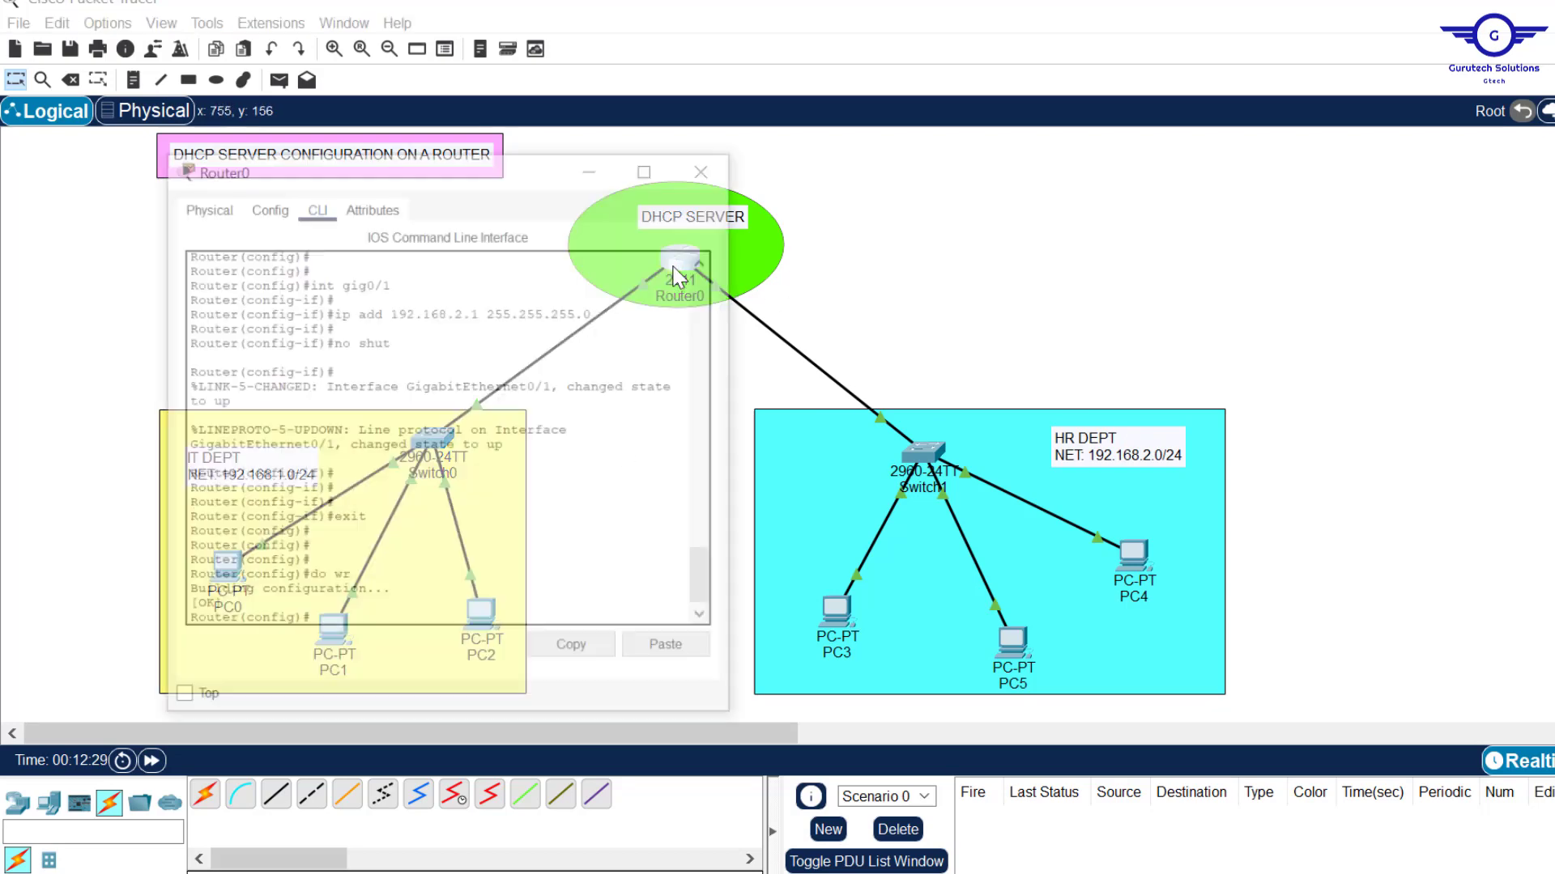
drag(417, 82, 870, 163)
key(Return)
key(Return)
key(Return)
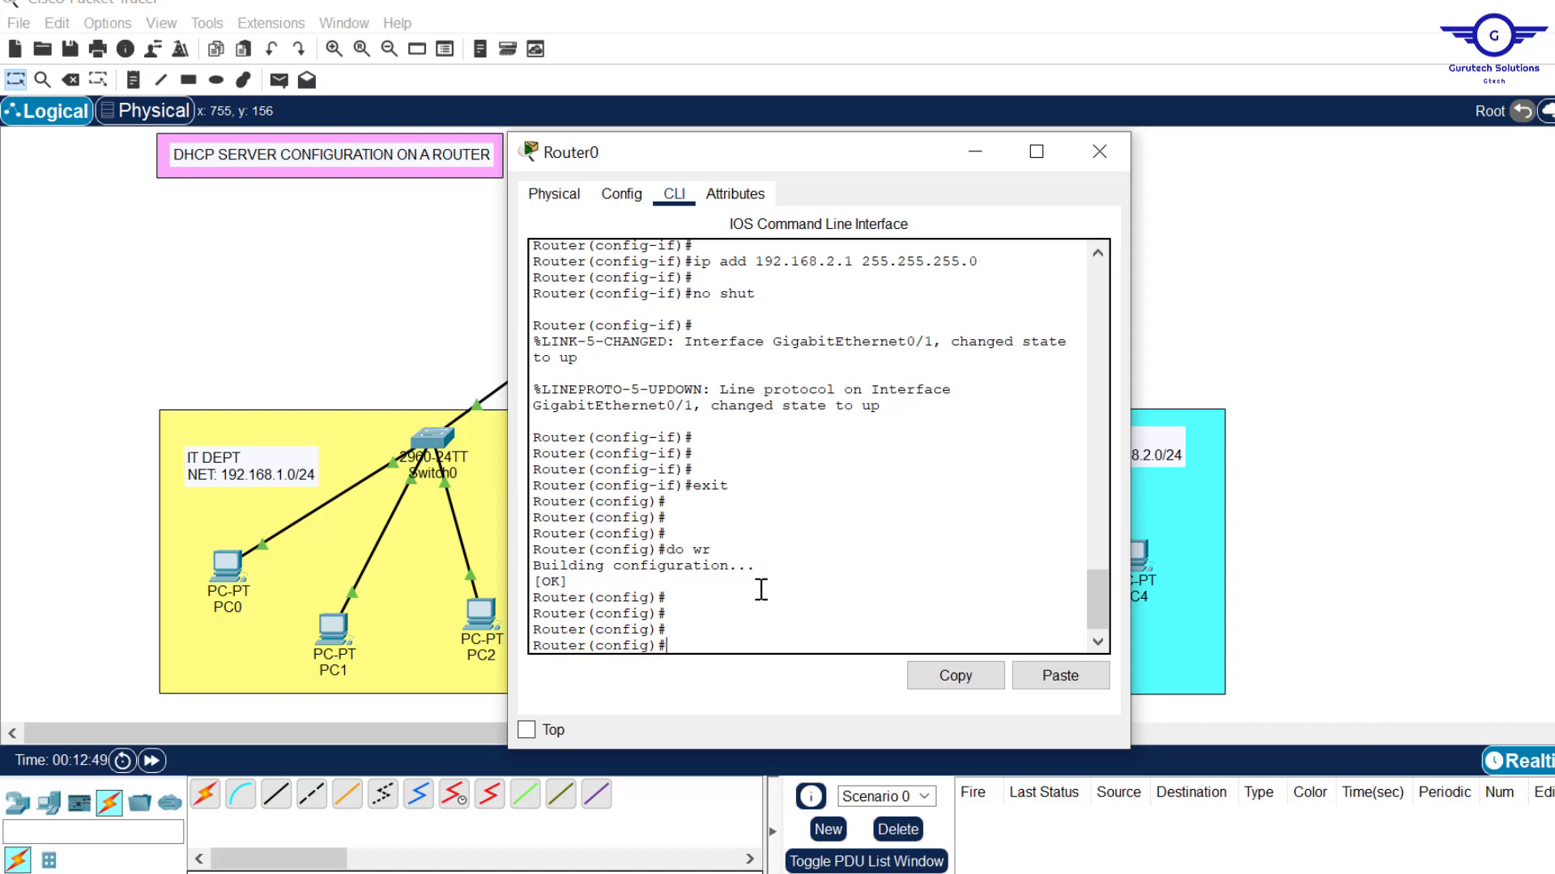
text(service dh)
key(Tab)
key(Return)
key(Return)
key(Return)
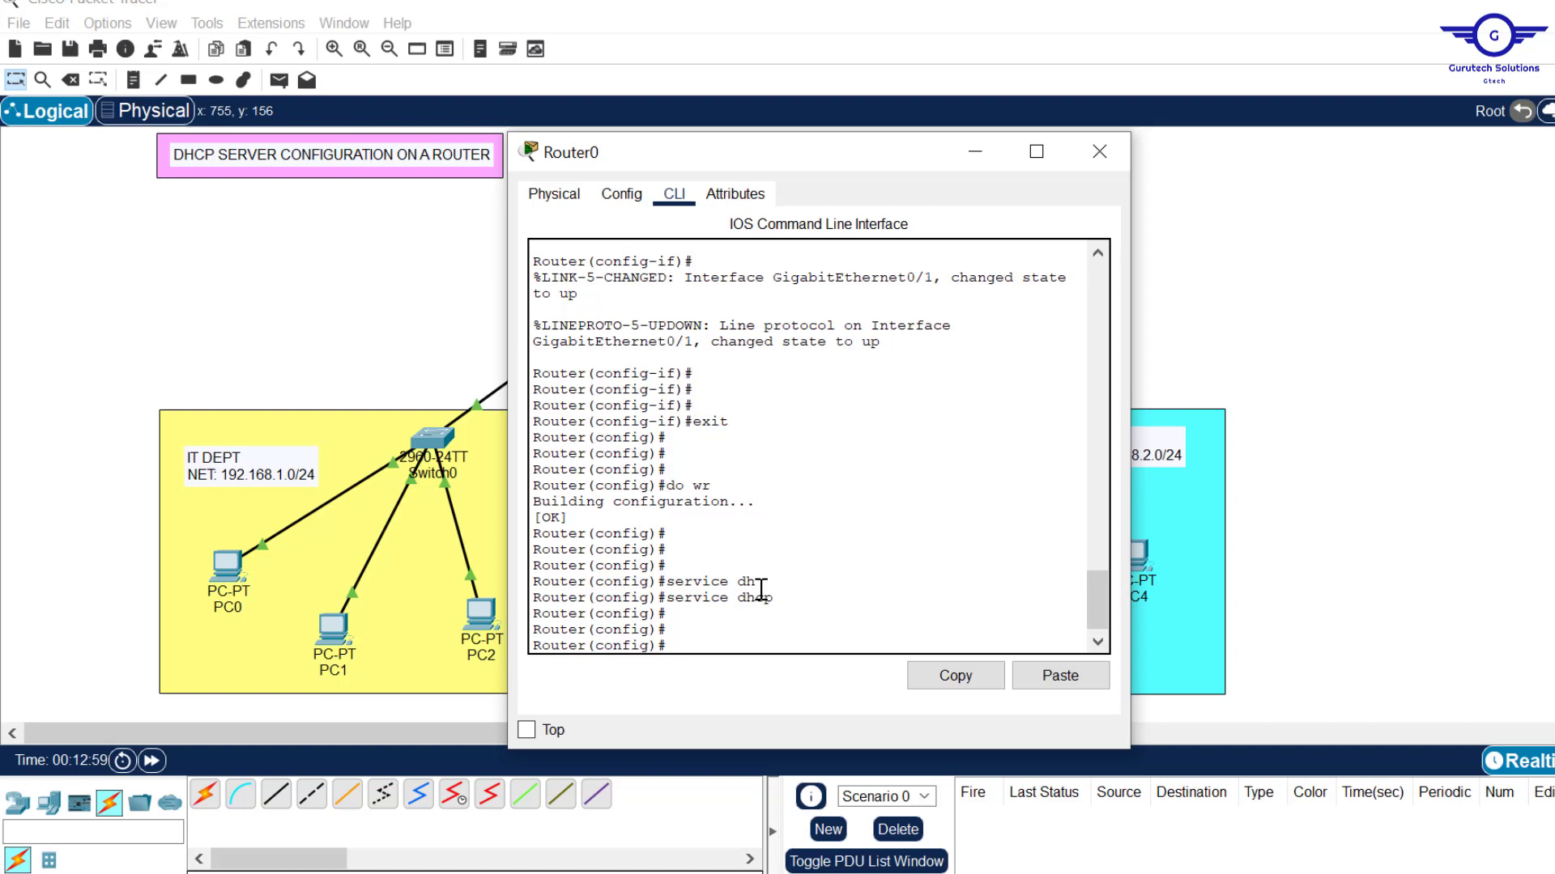
Create a DHCP pool named IT-Dept-Pool on Router0 with ip dhcp pool.
text(ip dhc)
key(Tab)
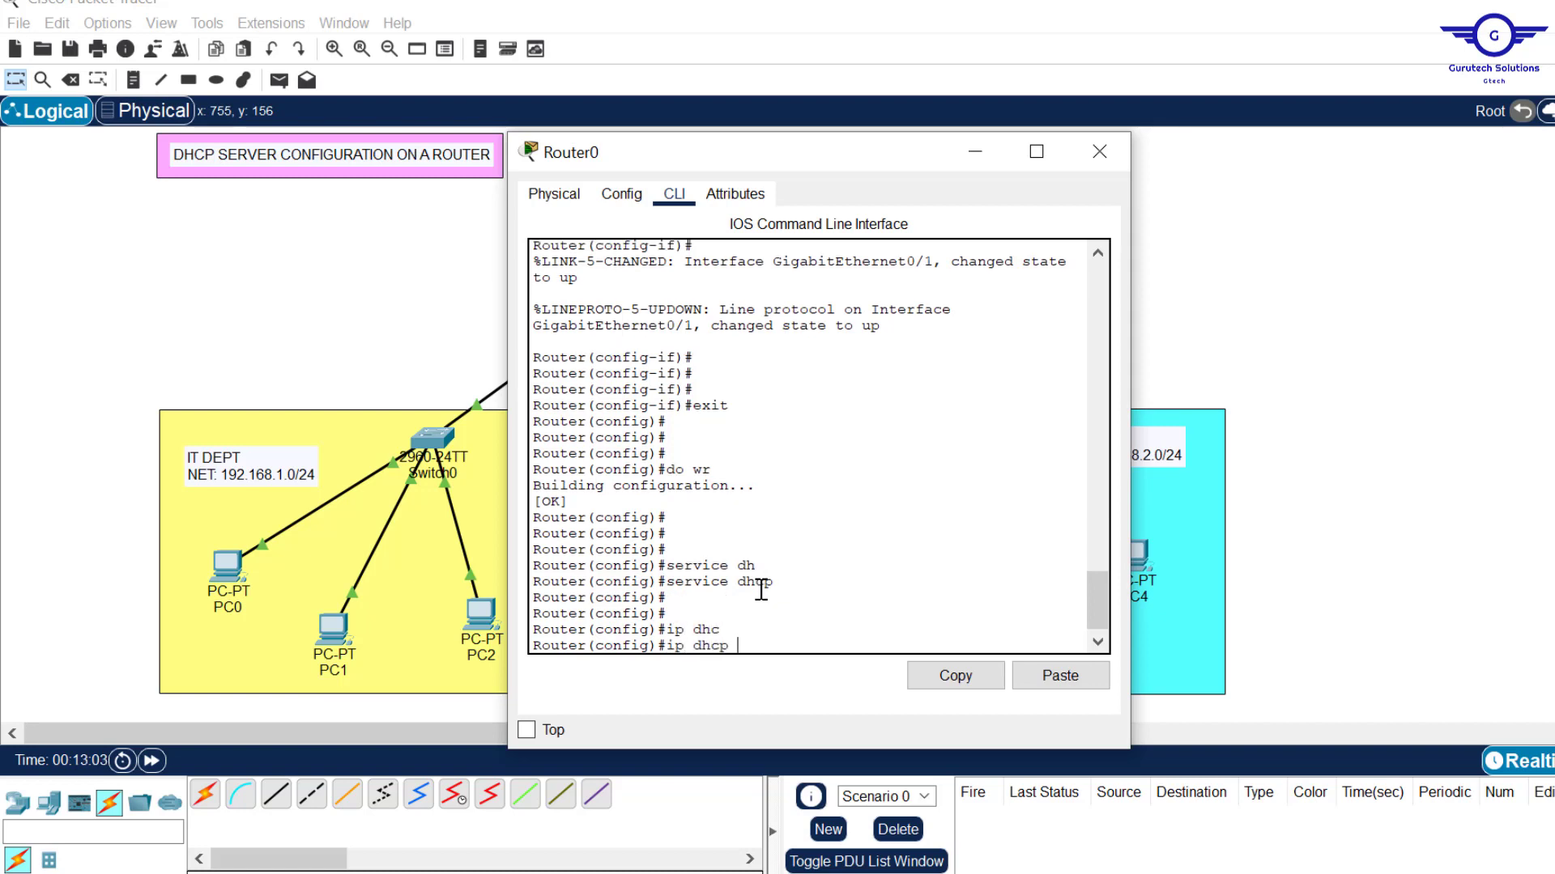
text(p)
key(Tab)
text(IT-Dept-)
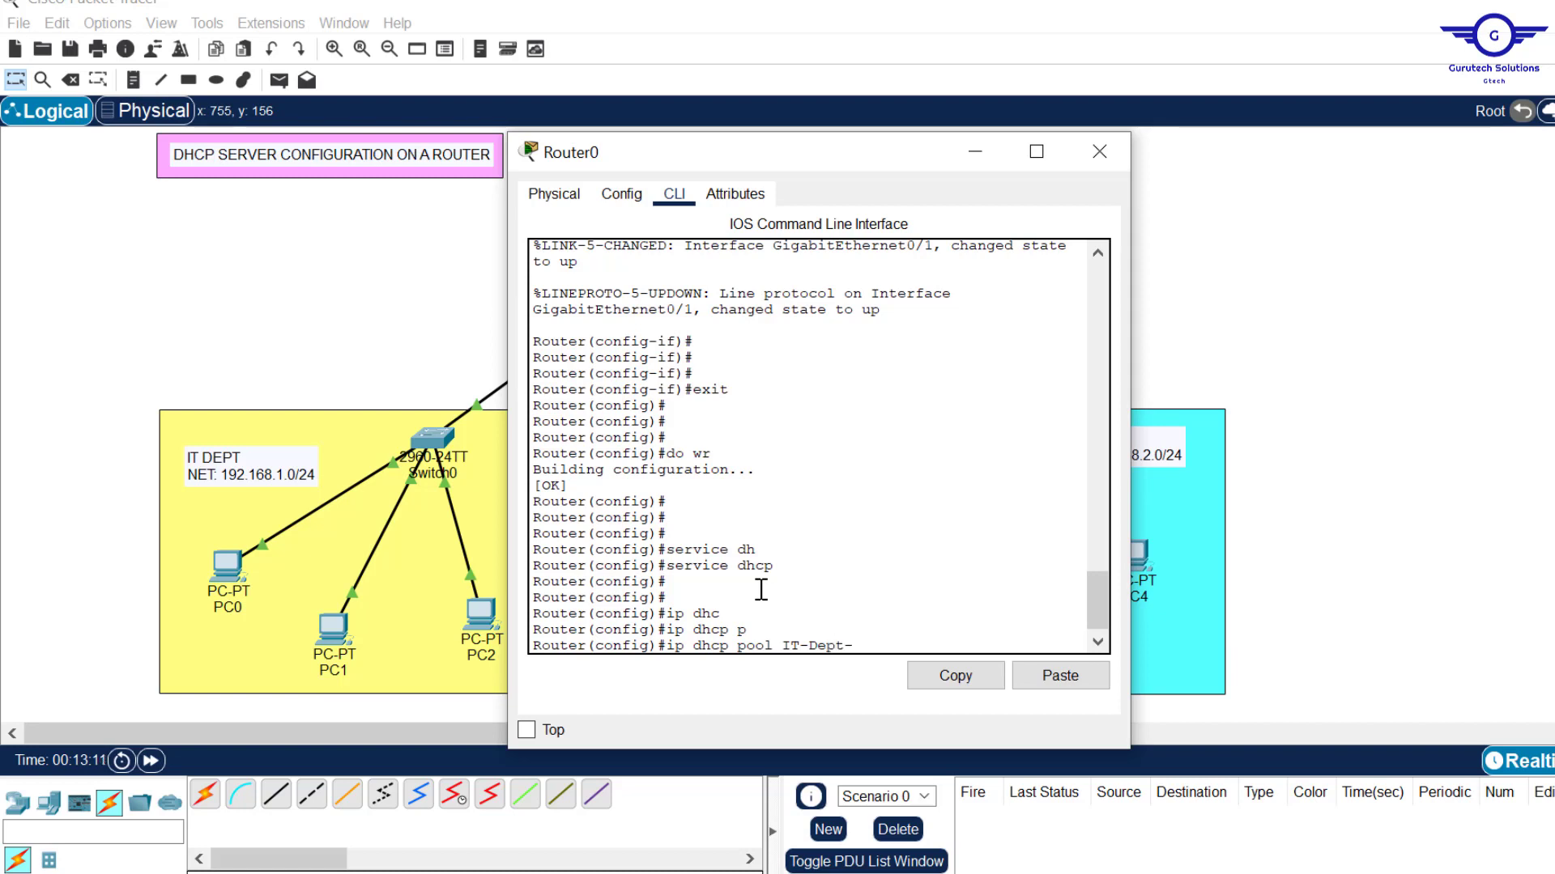
text(Pool)
key(Return)
key(Return)
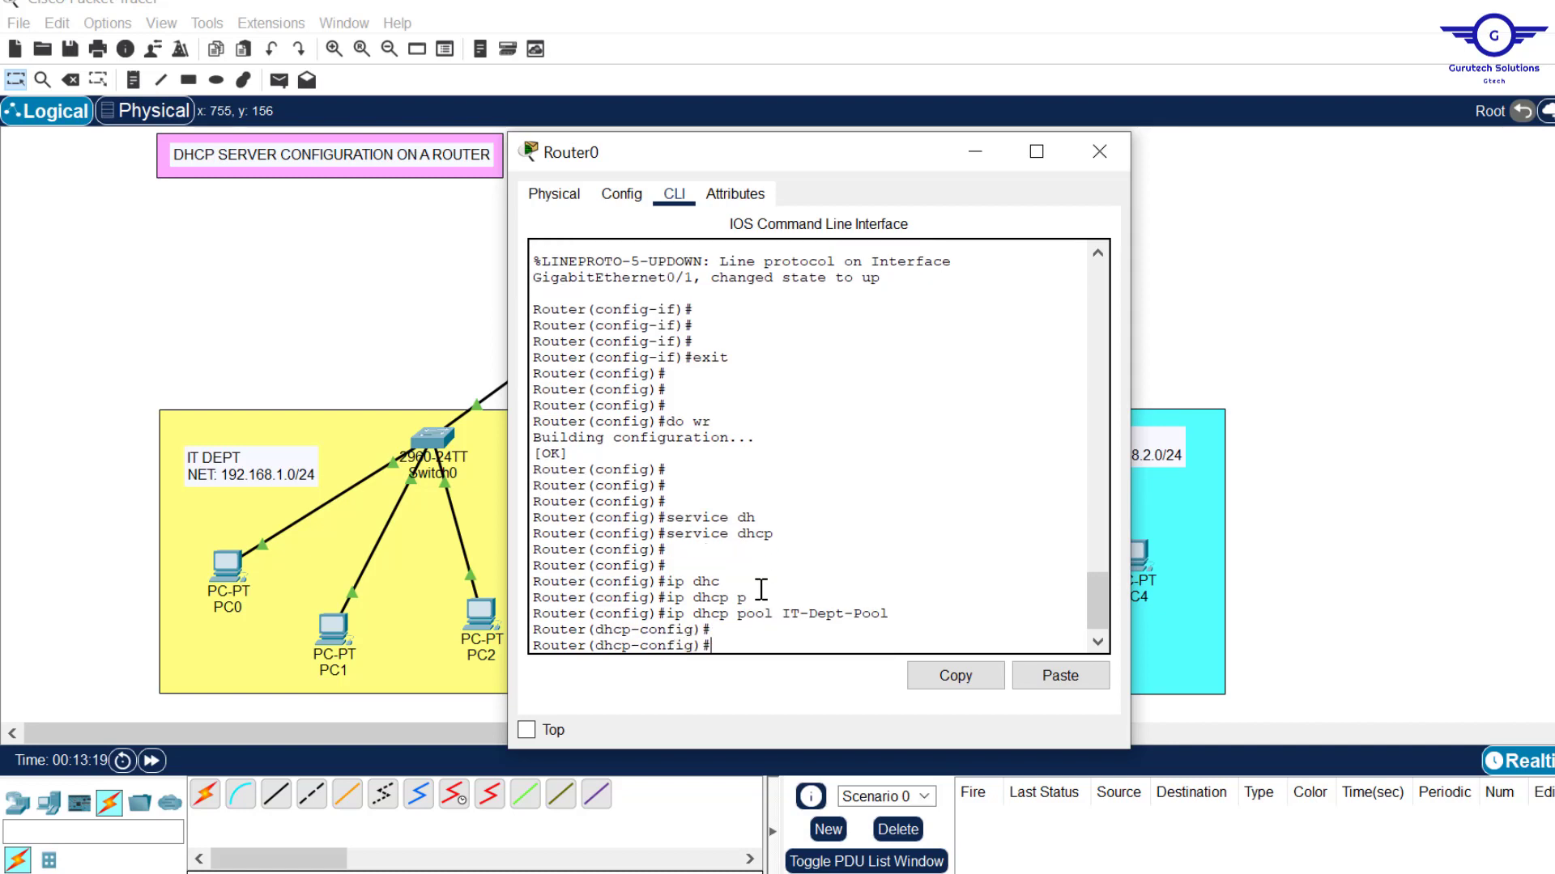
Assign network 192.168.1.0 255.255.255.0 to the IT pool, then check step 3 of config-guide.txt and return to the topology.
drag(712, 645, 586, 645)
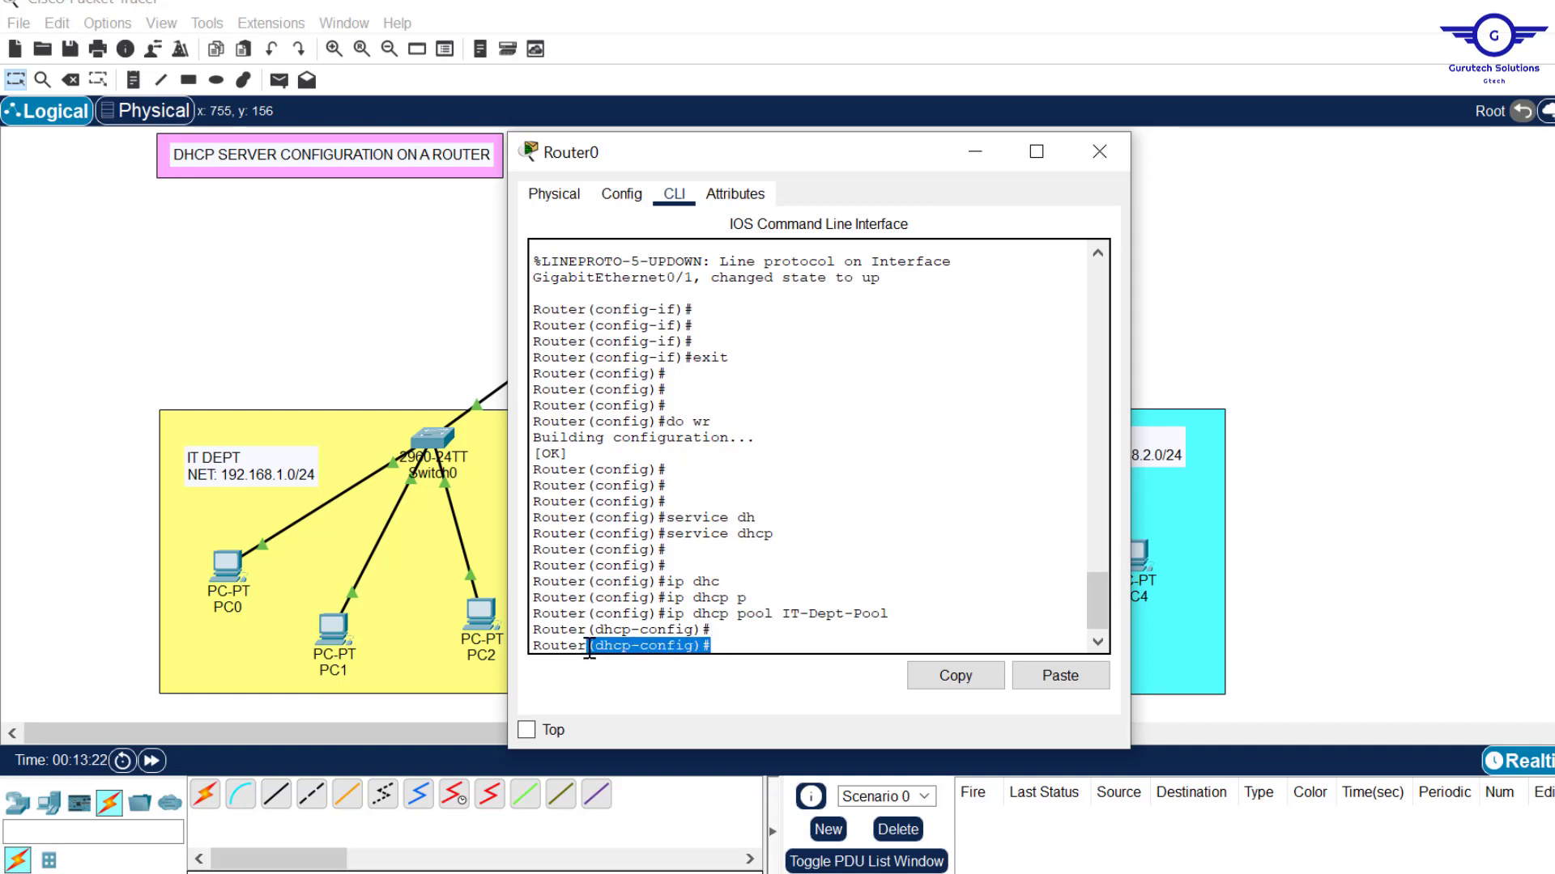
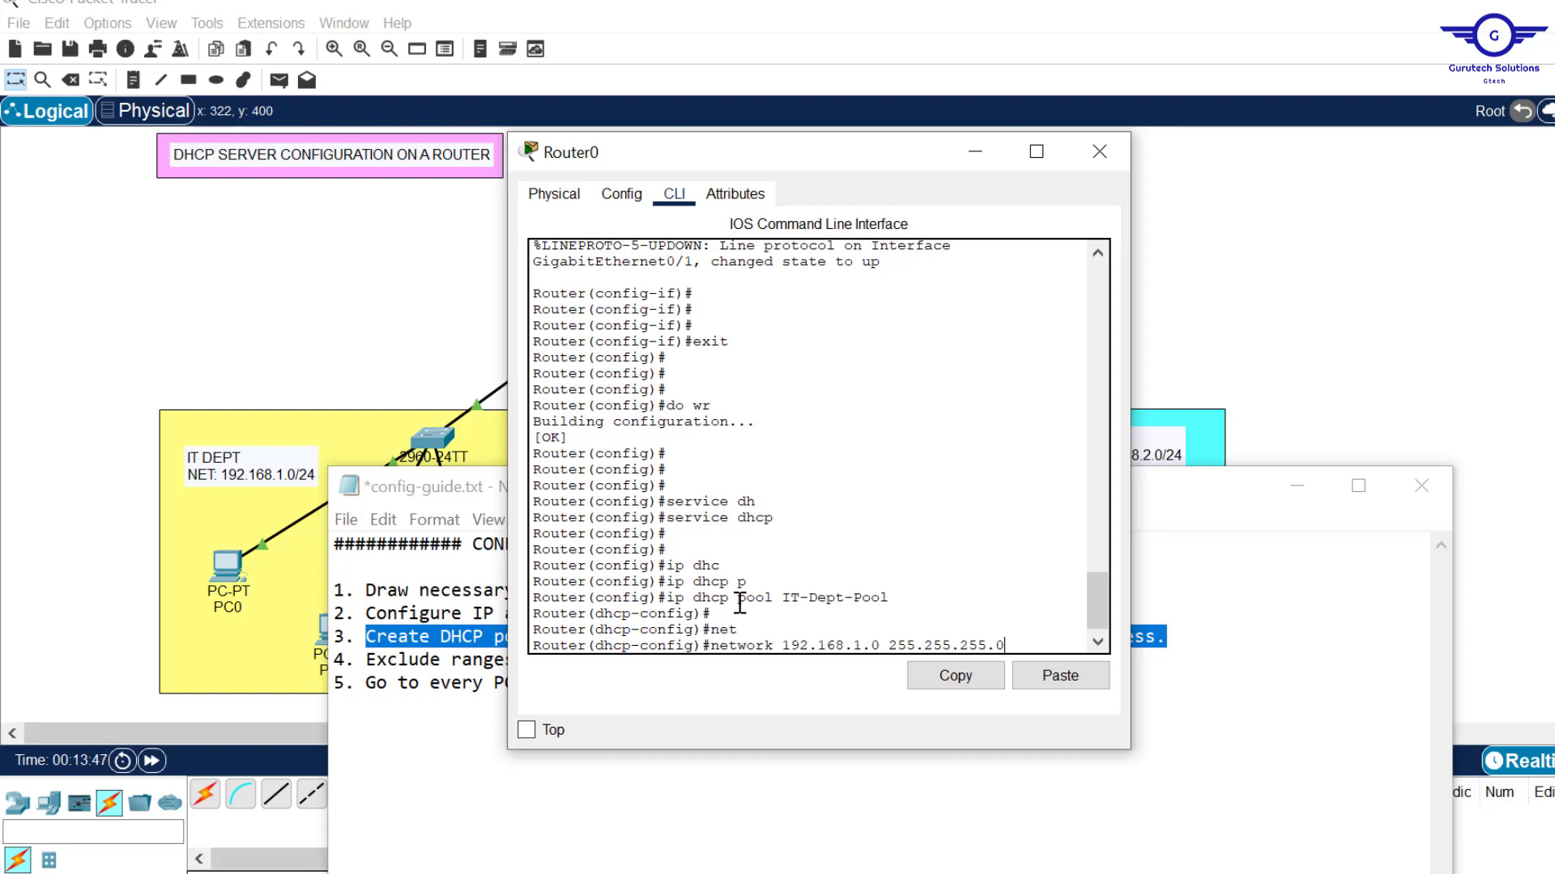
key(Return)
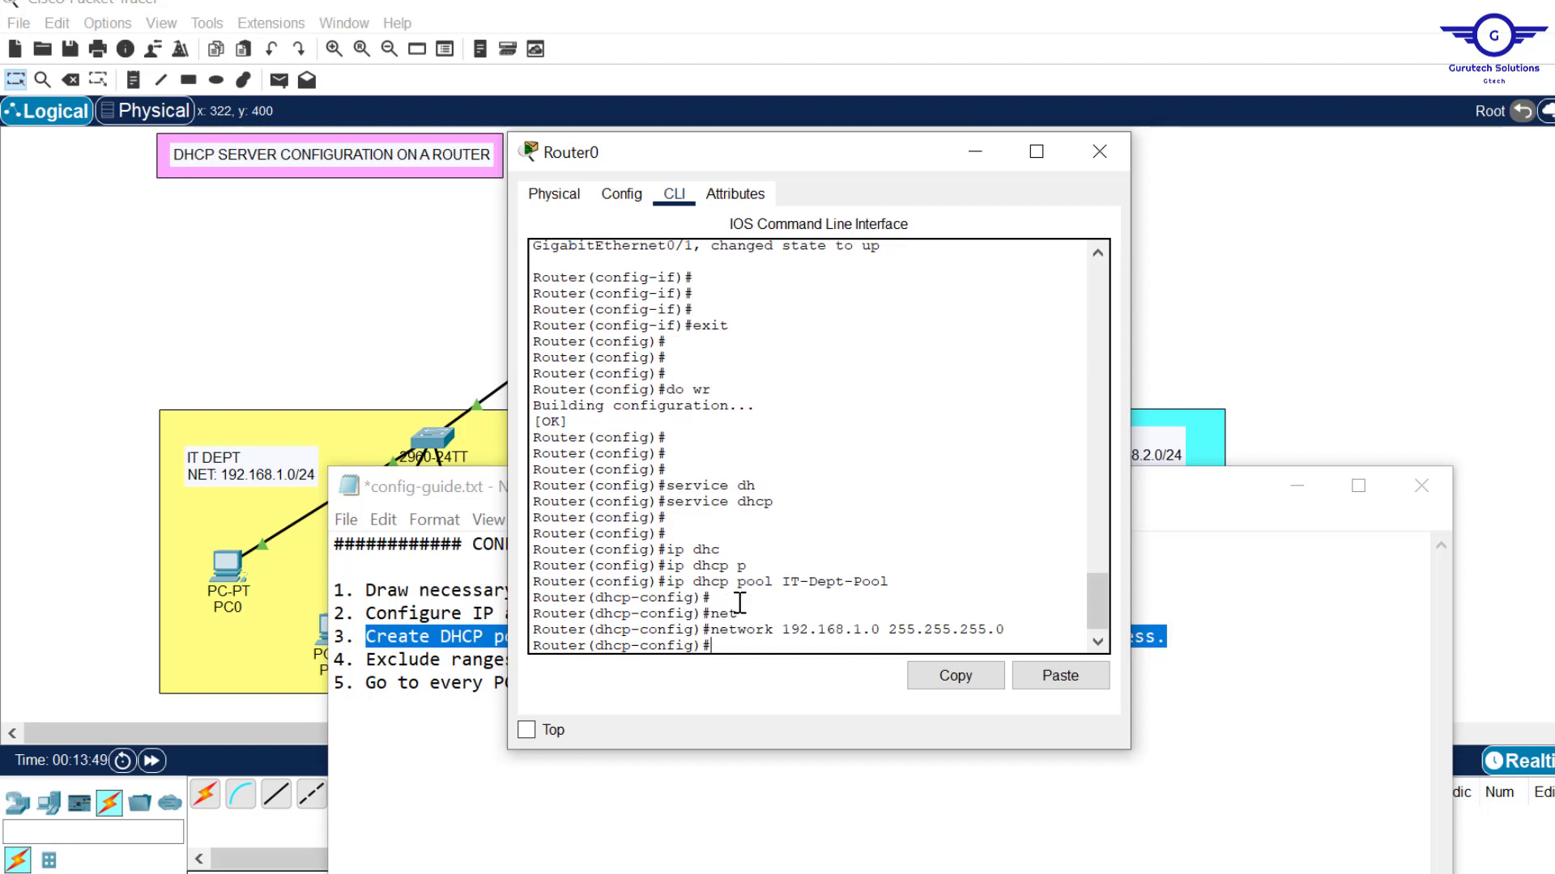
click(877, 828)
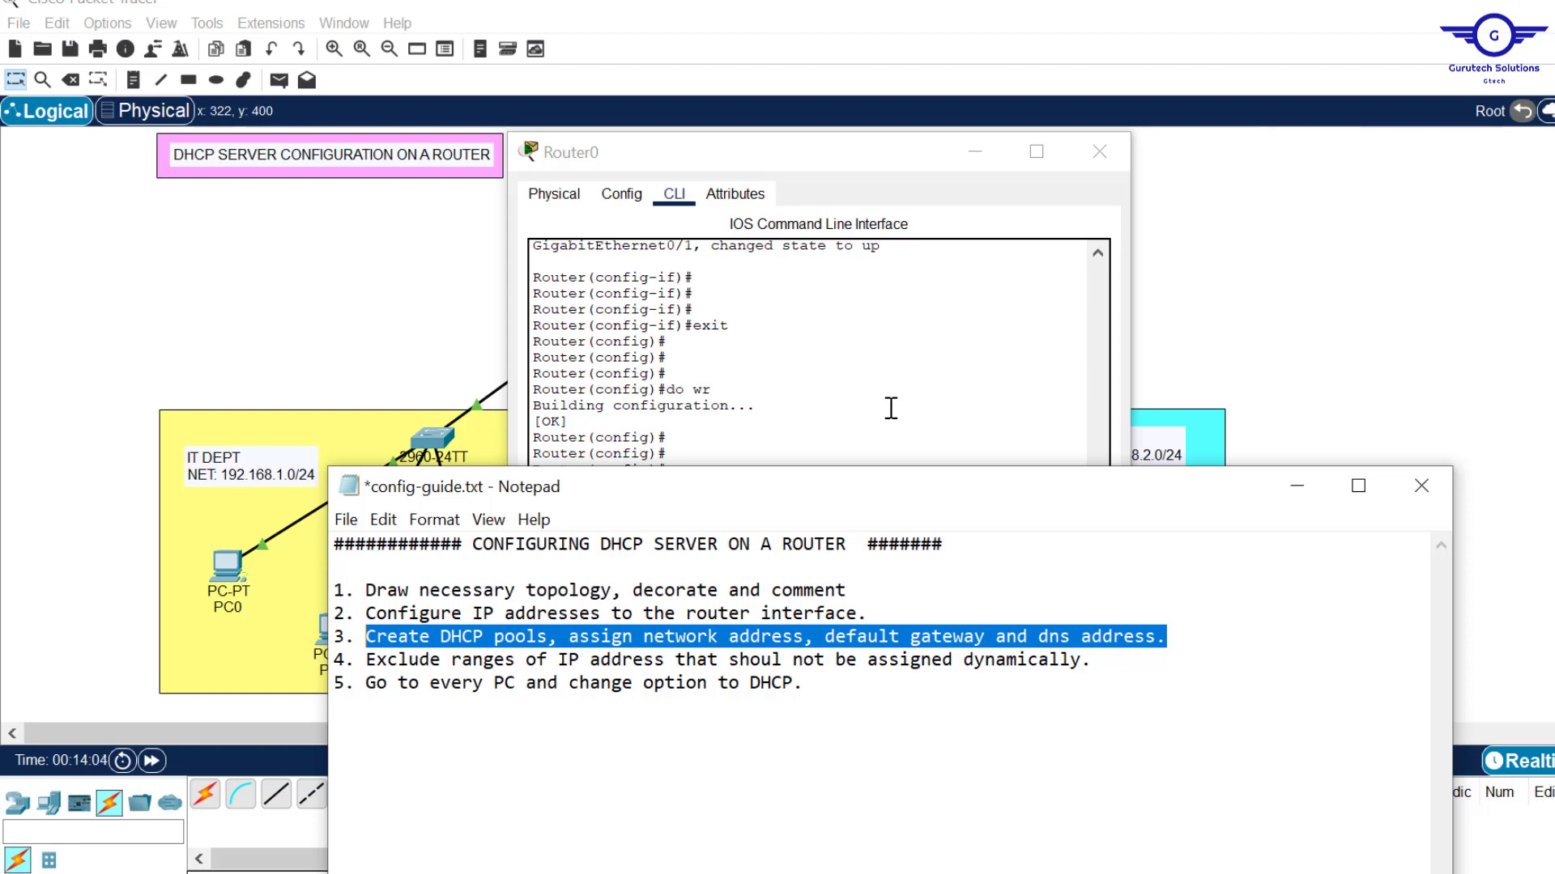
click(402, 343)
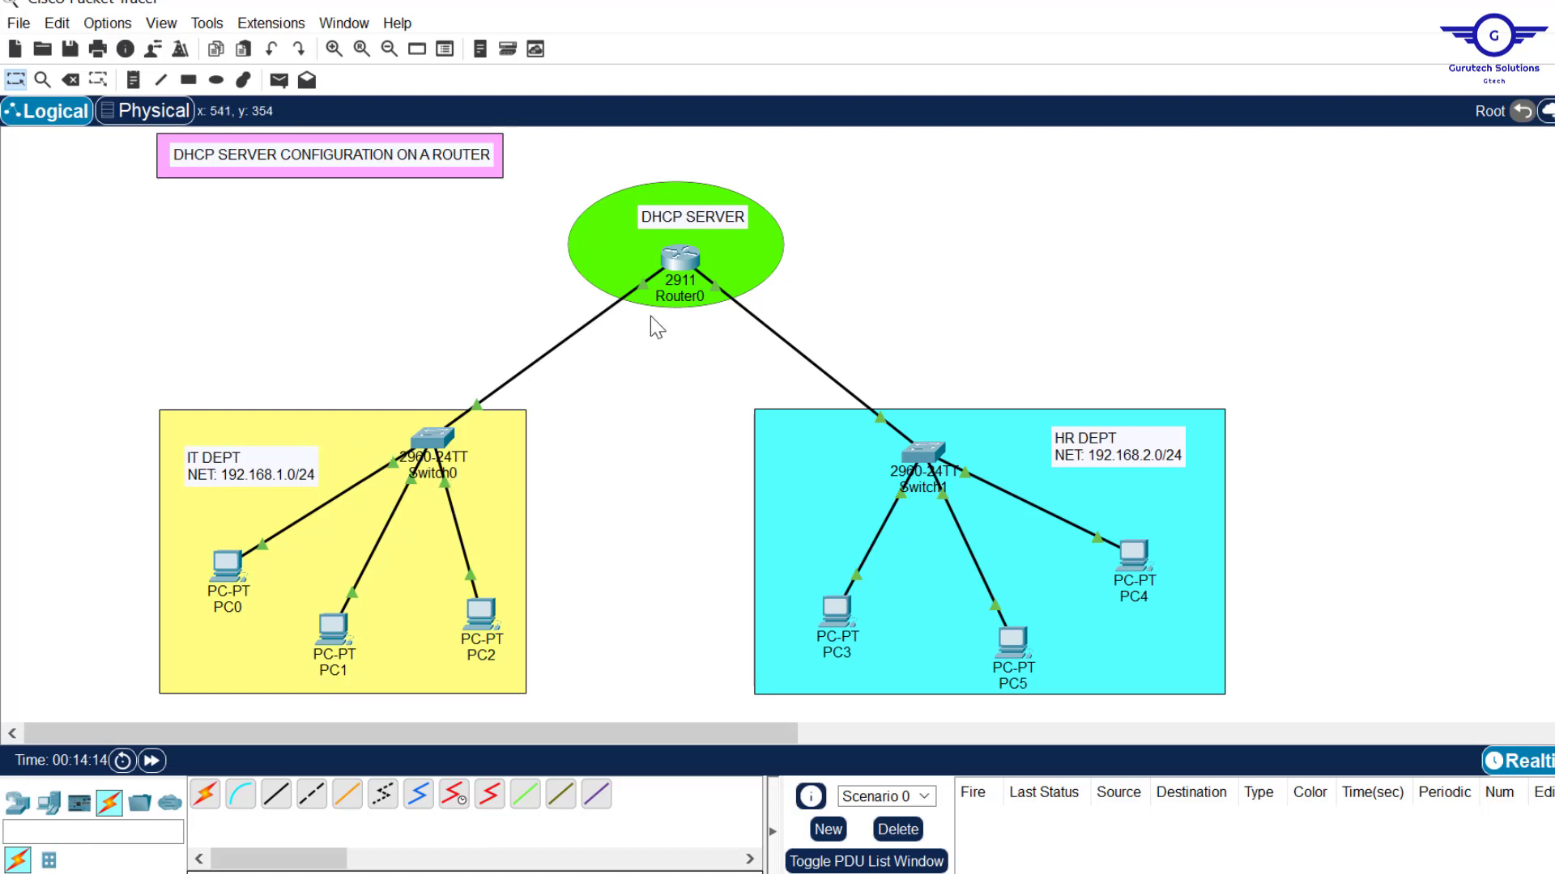
Reopen the Router0 command line and set the IT pool's default router to 192.168.1.1.
click(683, 261)
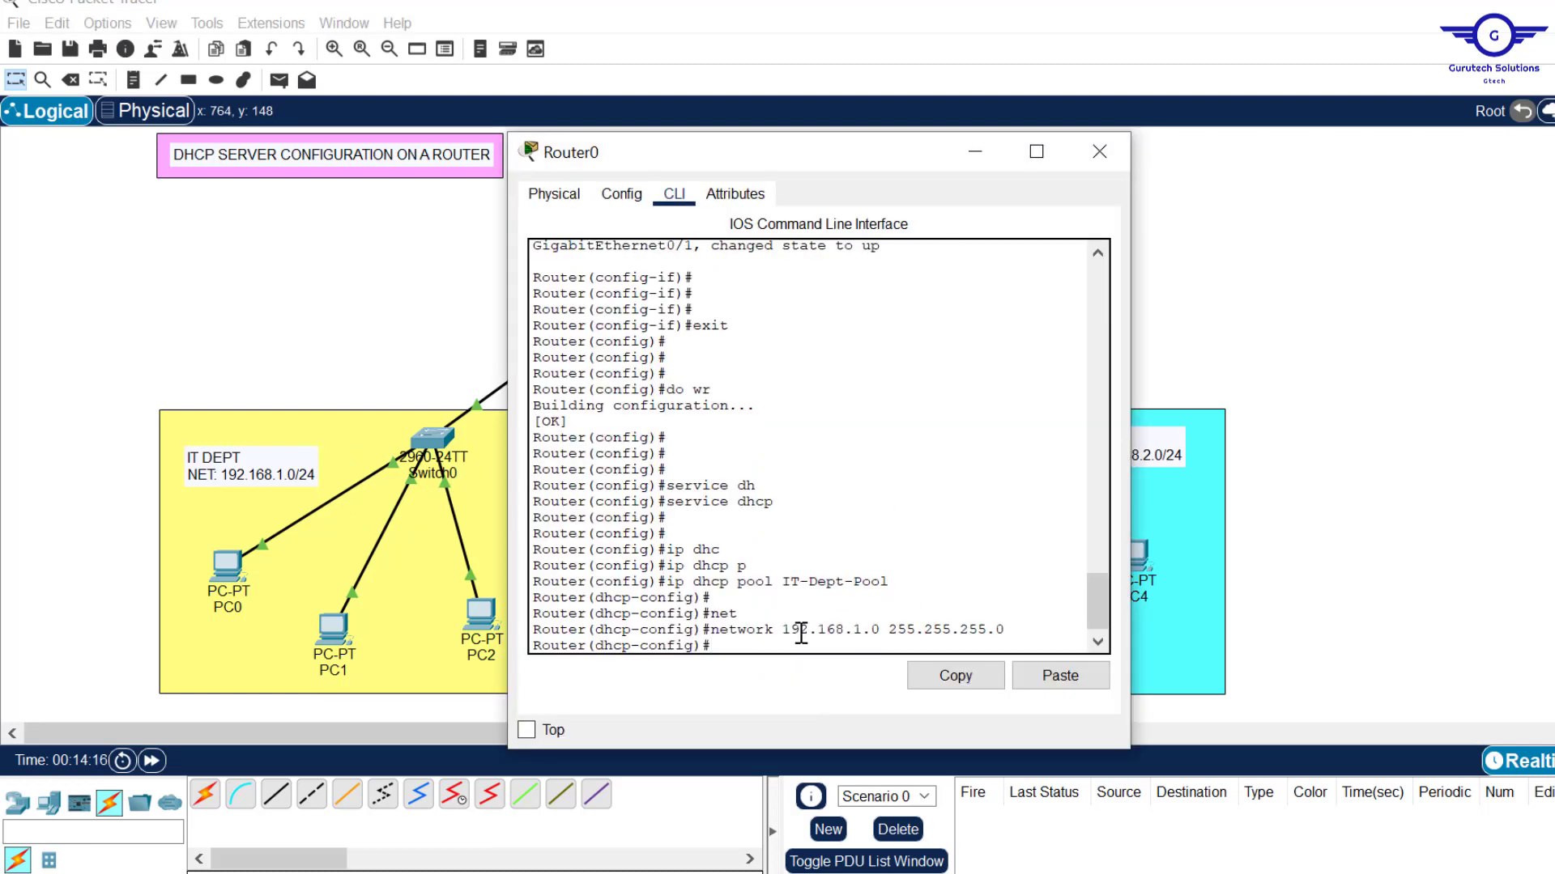
text(defa)
key(Tab)
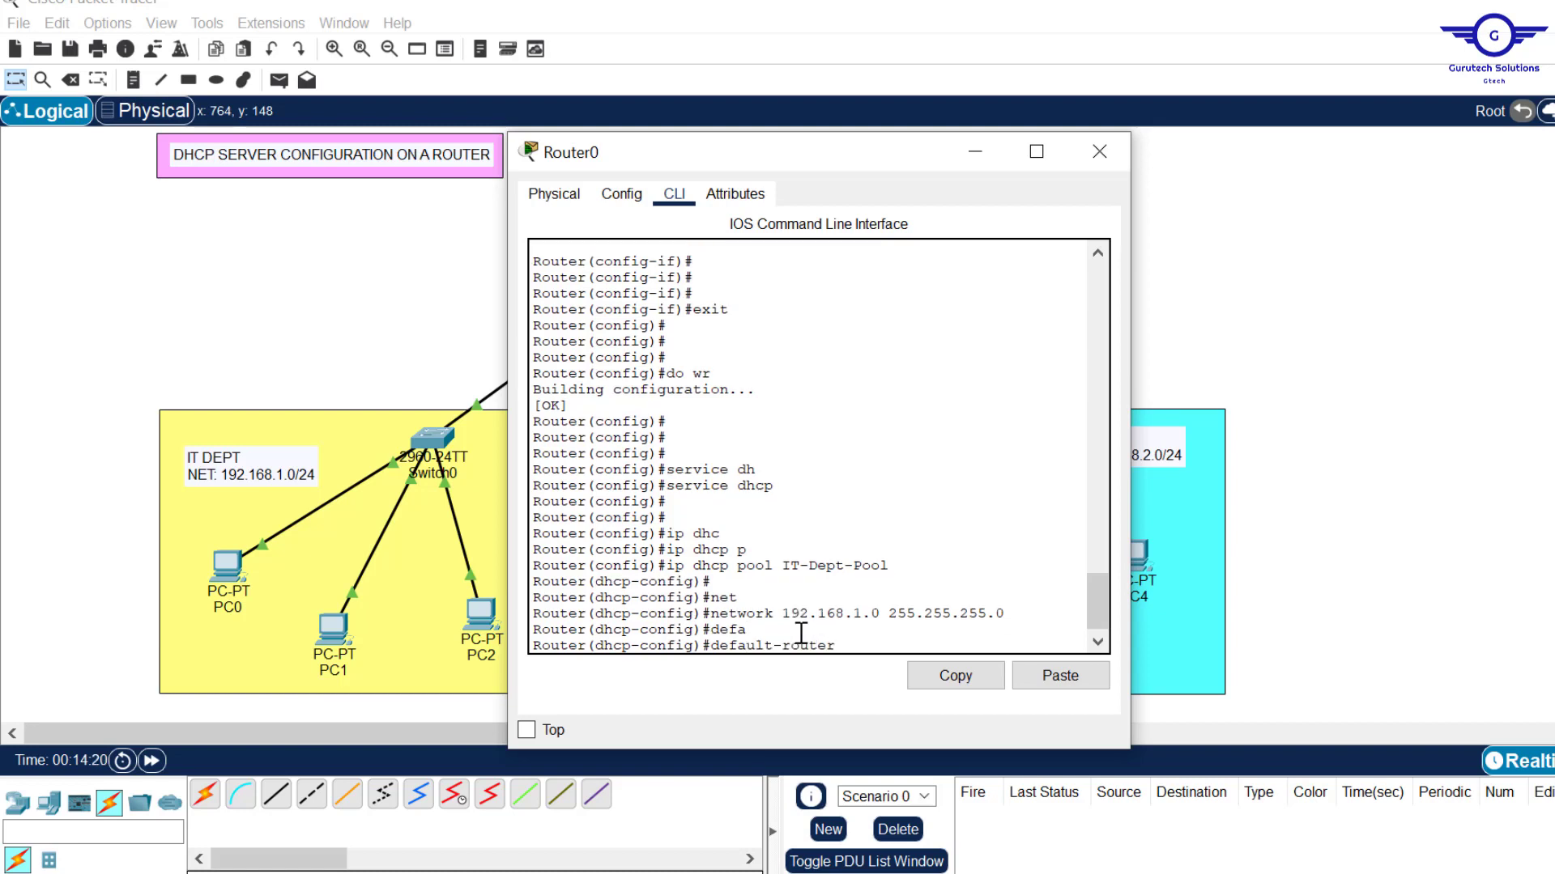
text(192.168.1.1)
click(389, 347)
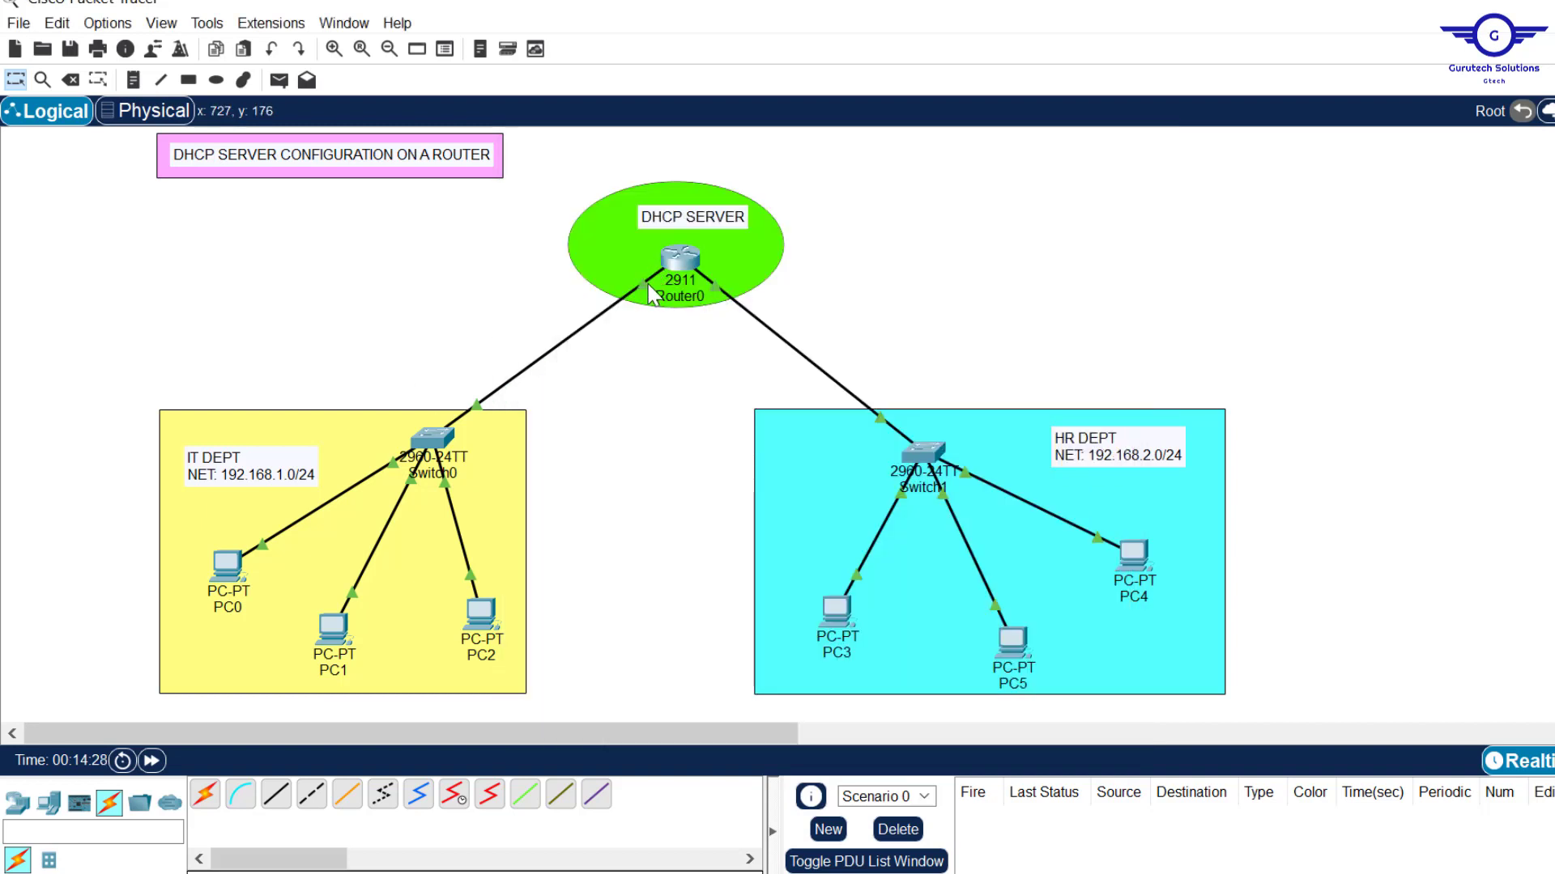
click(677, 260)
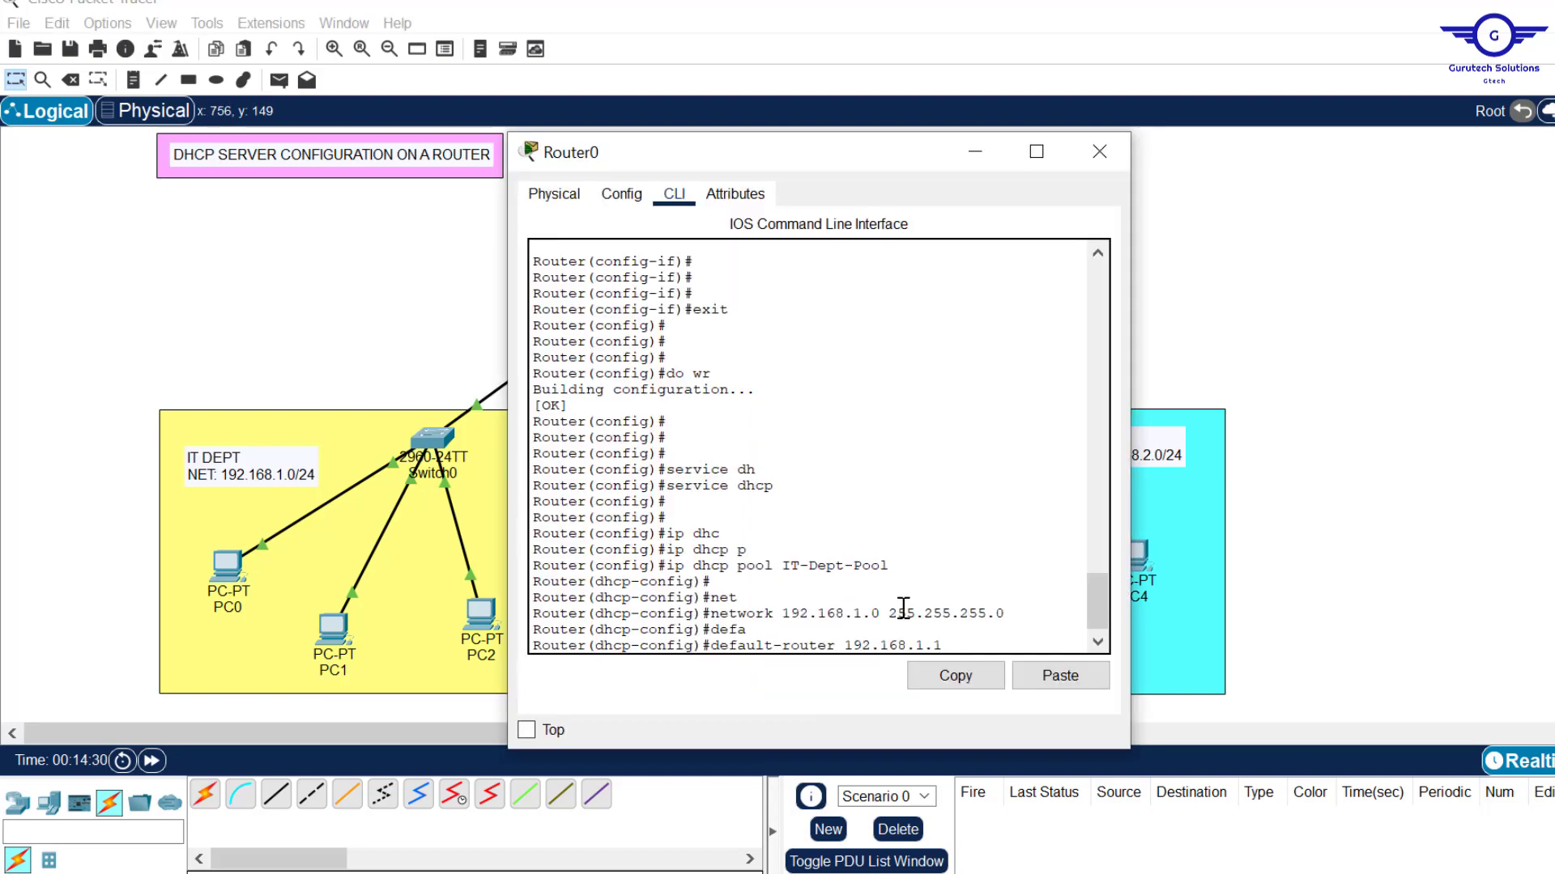
key(Return)
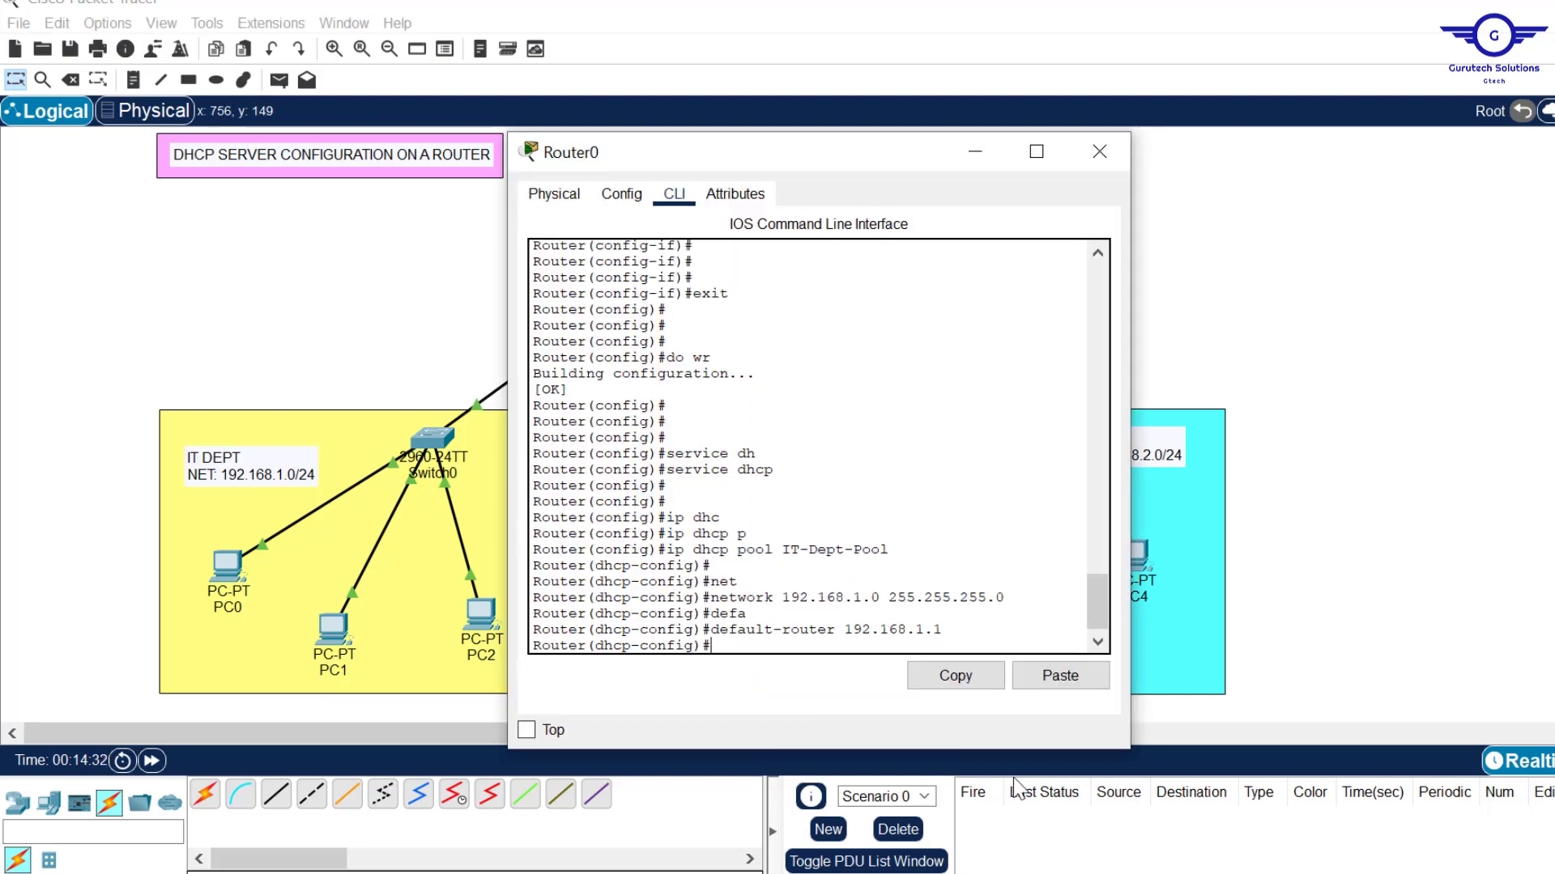
Check step 3 of config-guide.txt in Notepad and set the IT pool's DNS server to 192.168.1.1 on Router0.
key(alt+Tab)
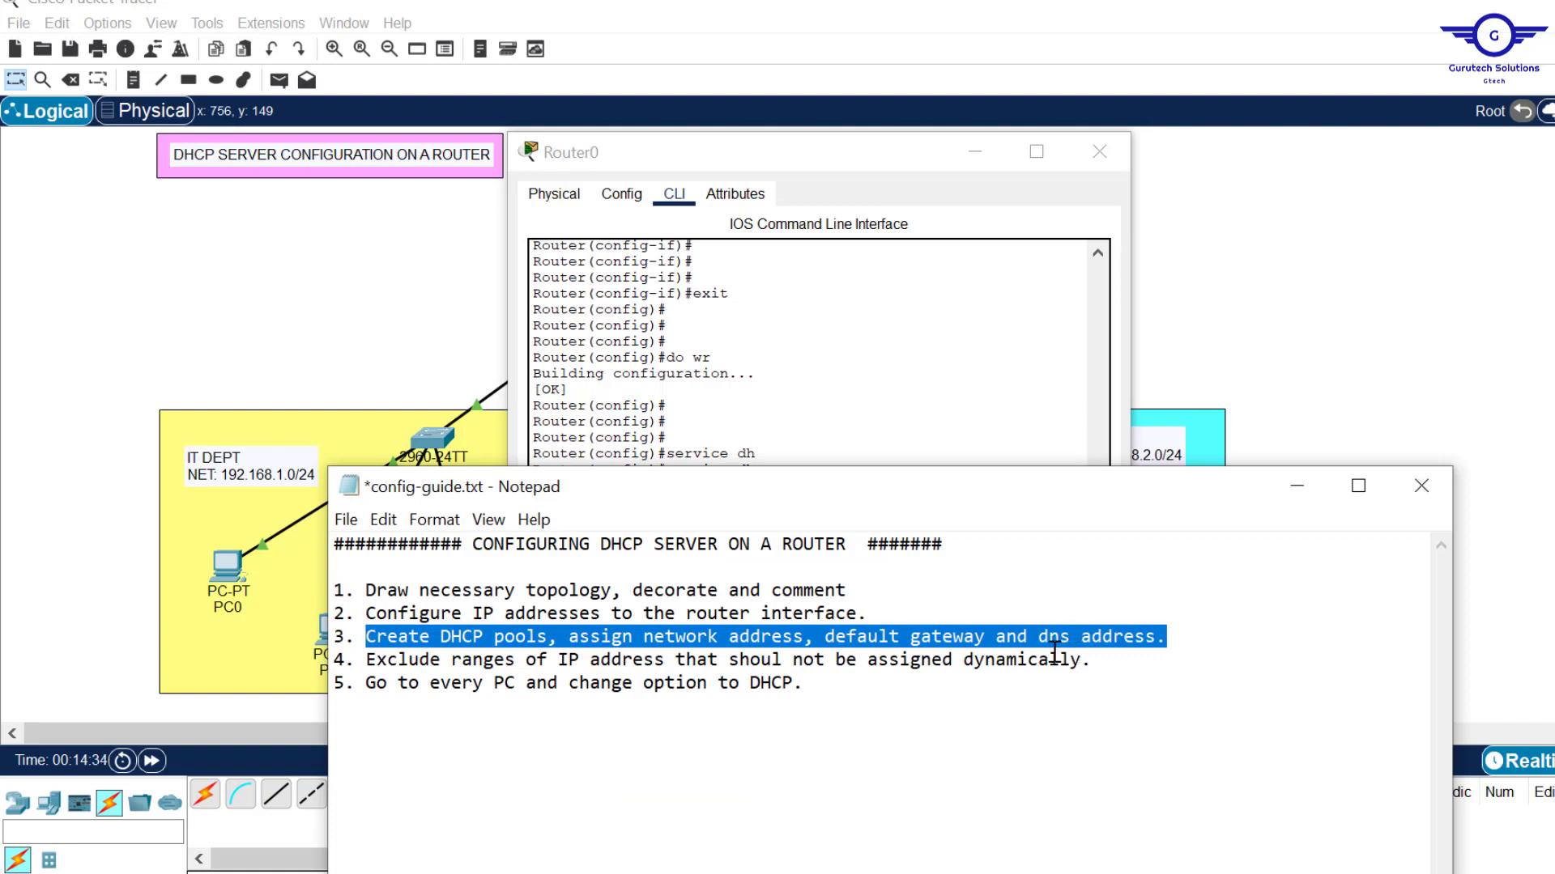
click(864, 403)
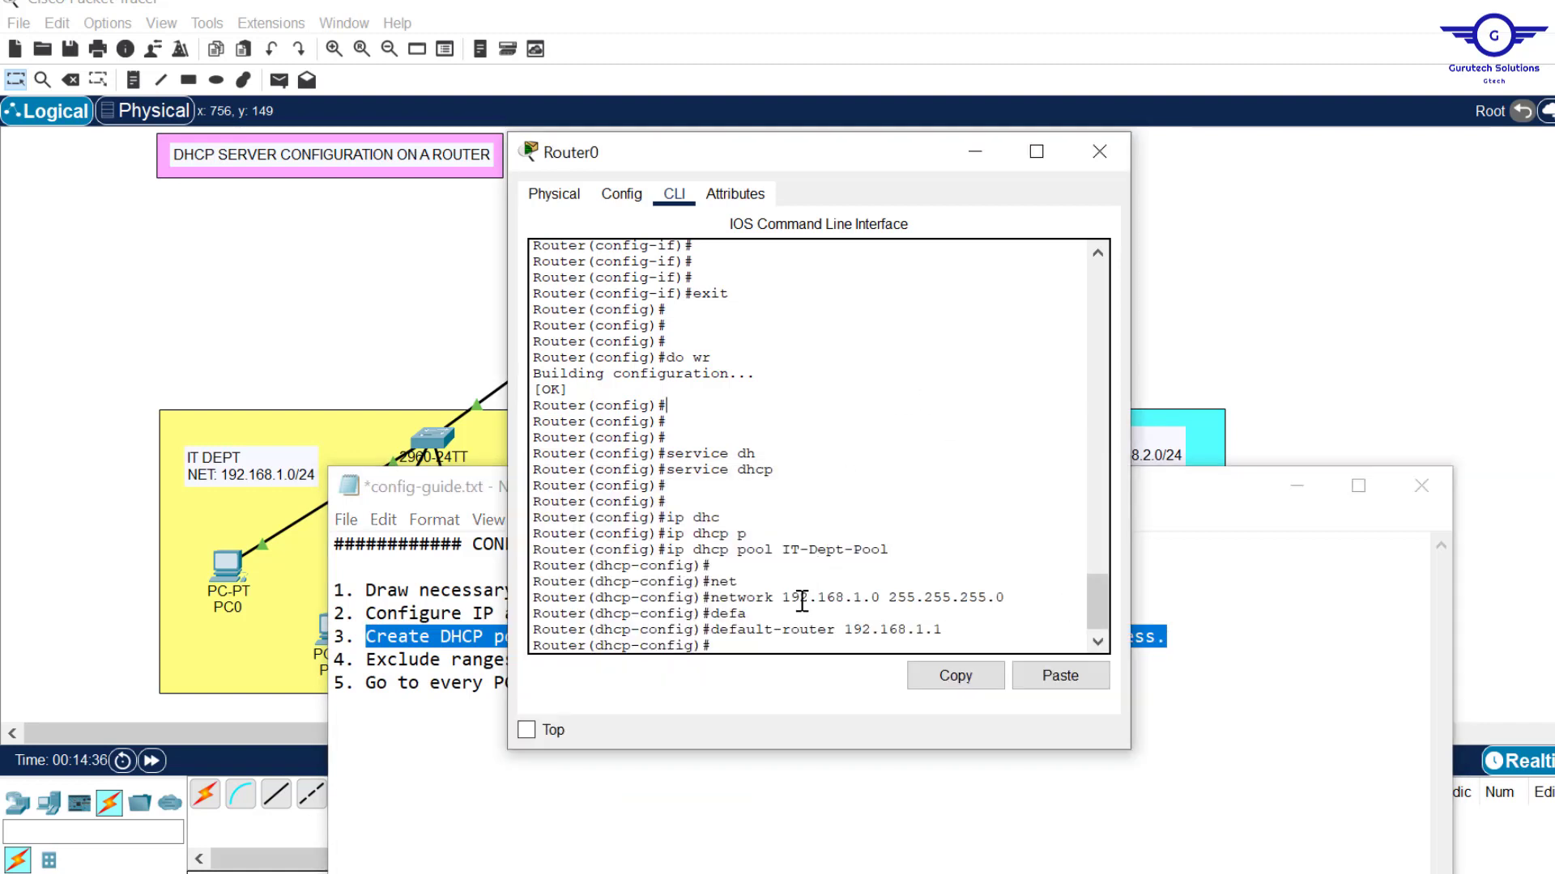
key(Return)
key(Return)
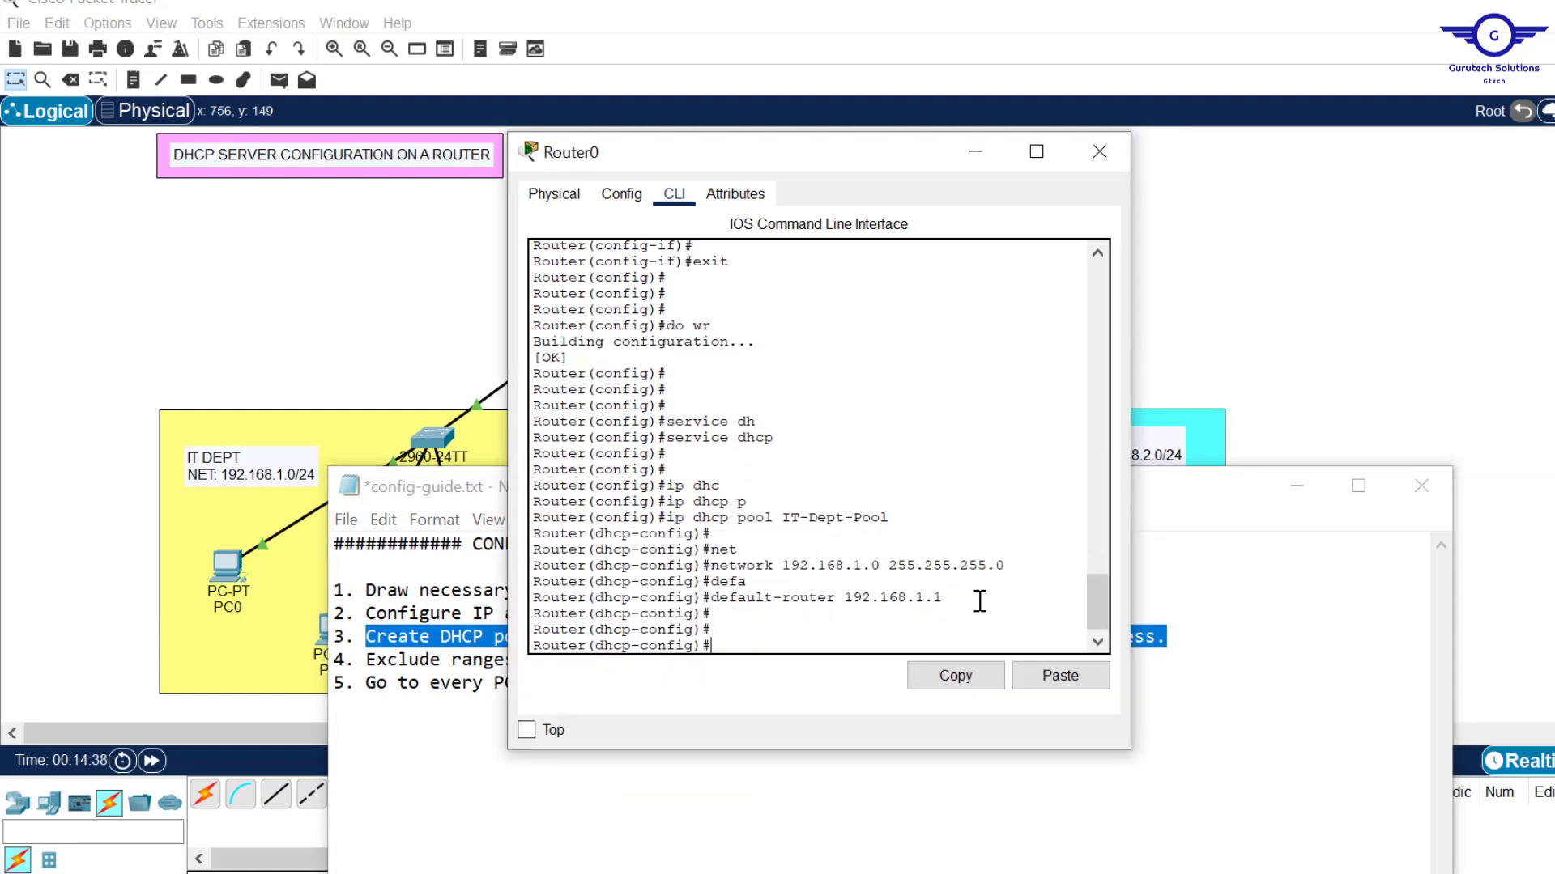
mouse_move(972, 609)
mouse_down()
mouse_move(846, 597)
mouse_move(953, 597)
mouse_up()
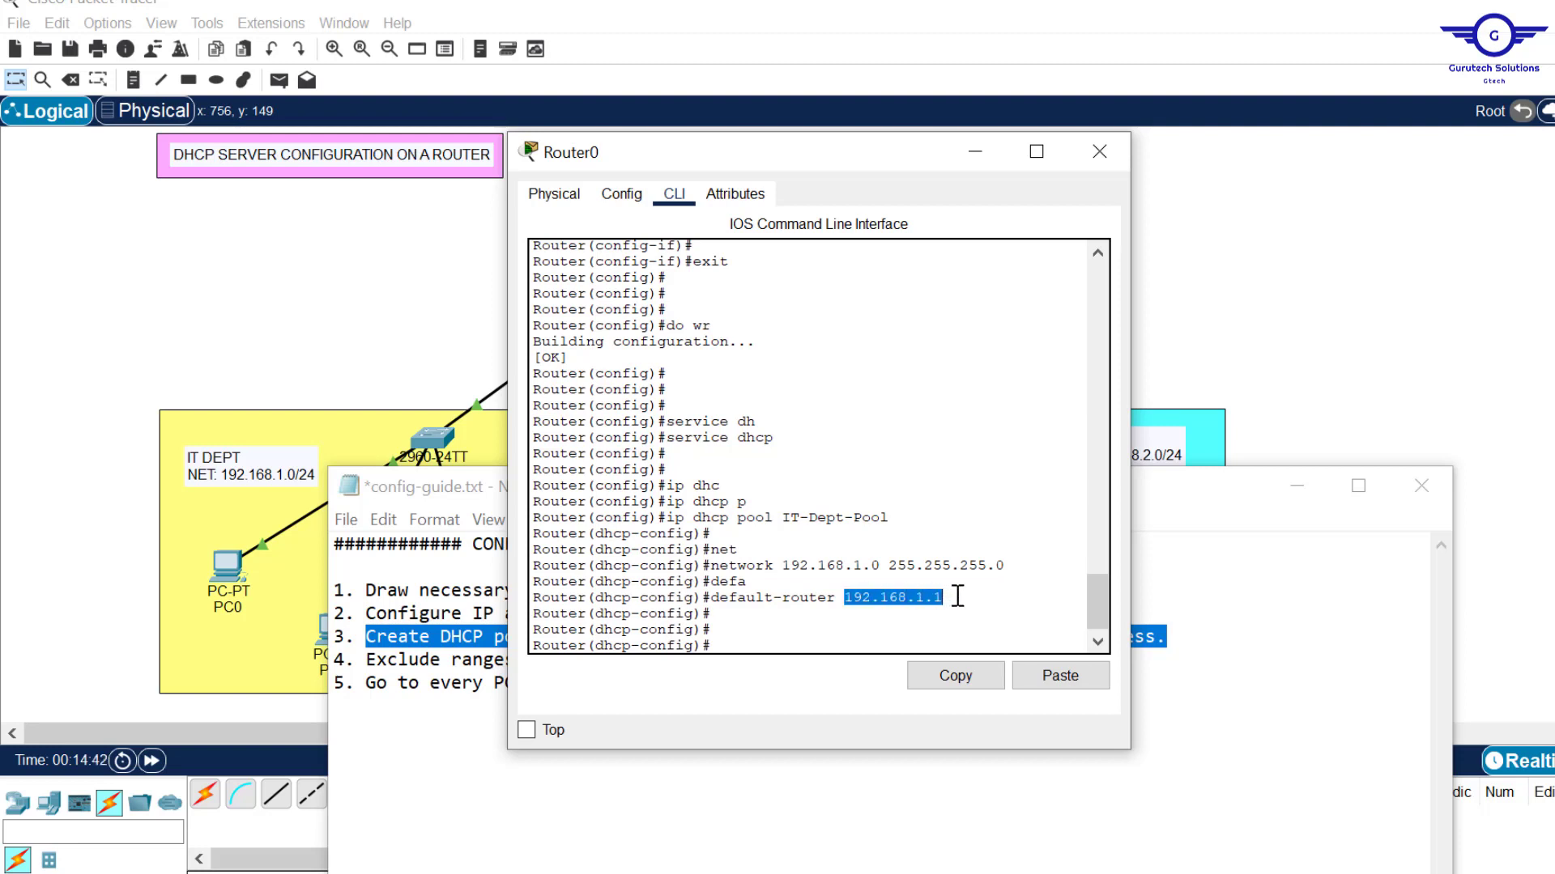
click(814, 626)
text(dn)
key(Tab)
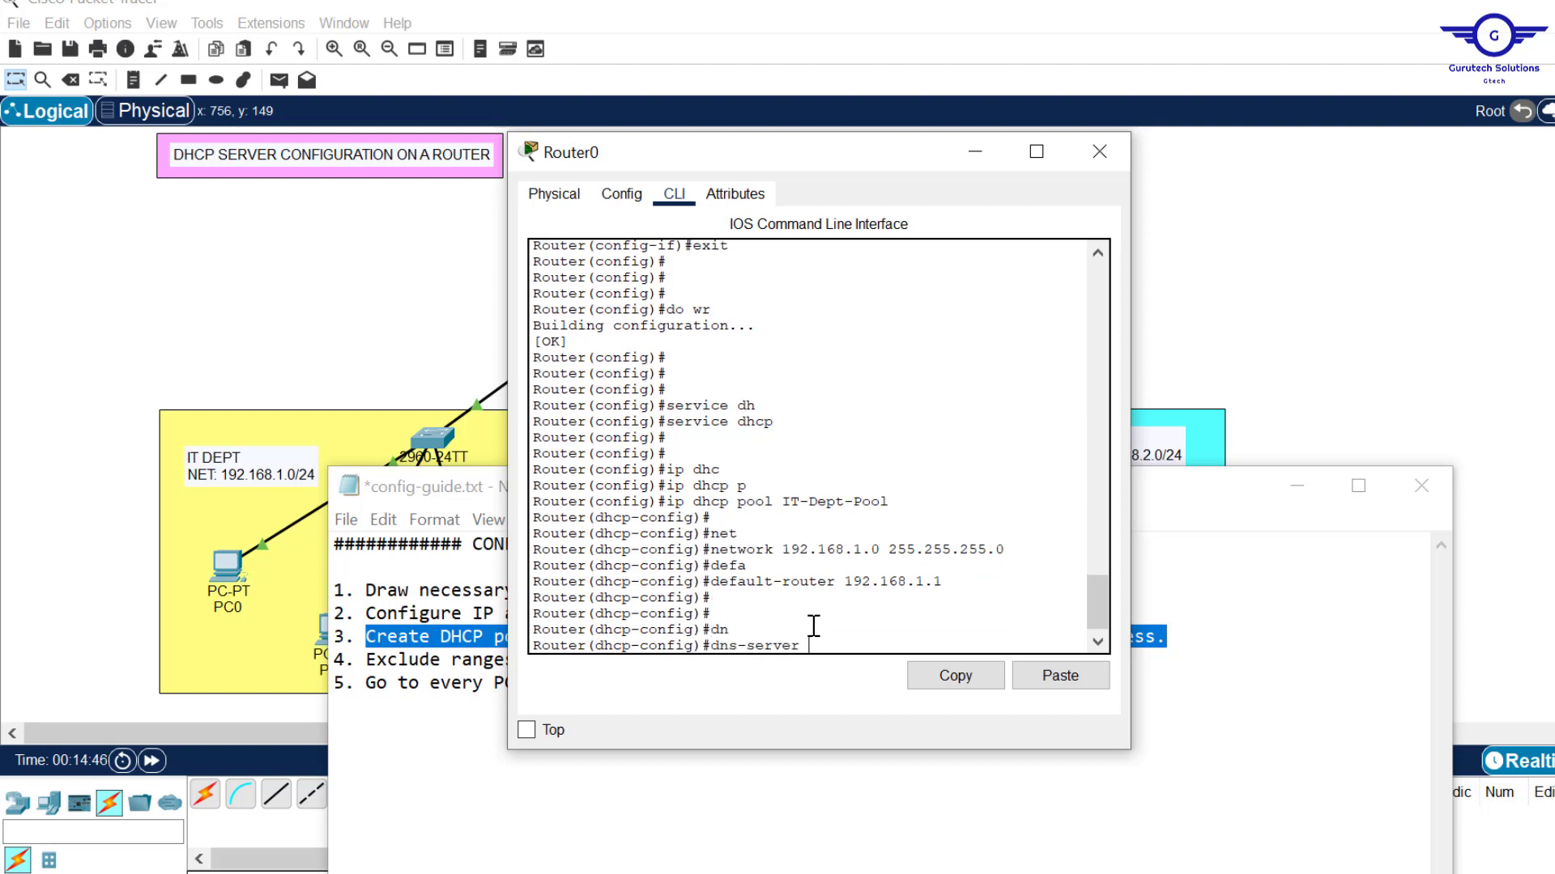
text(192.168.1.1)
key(Return)
key(Return)
key(Return)
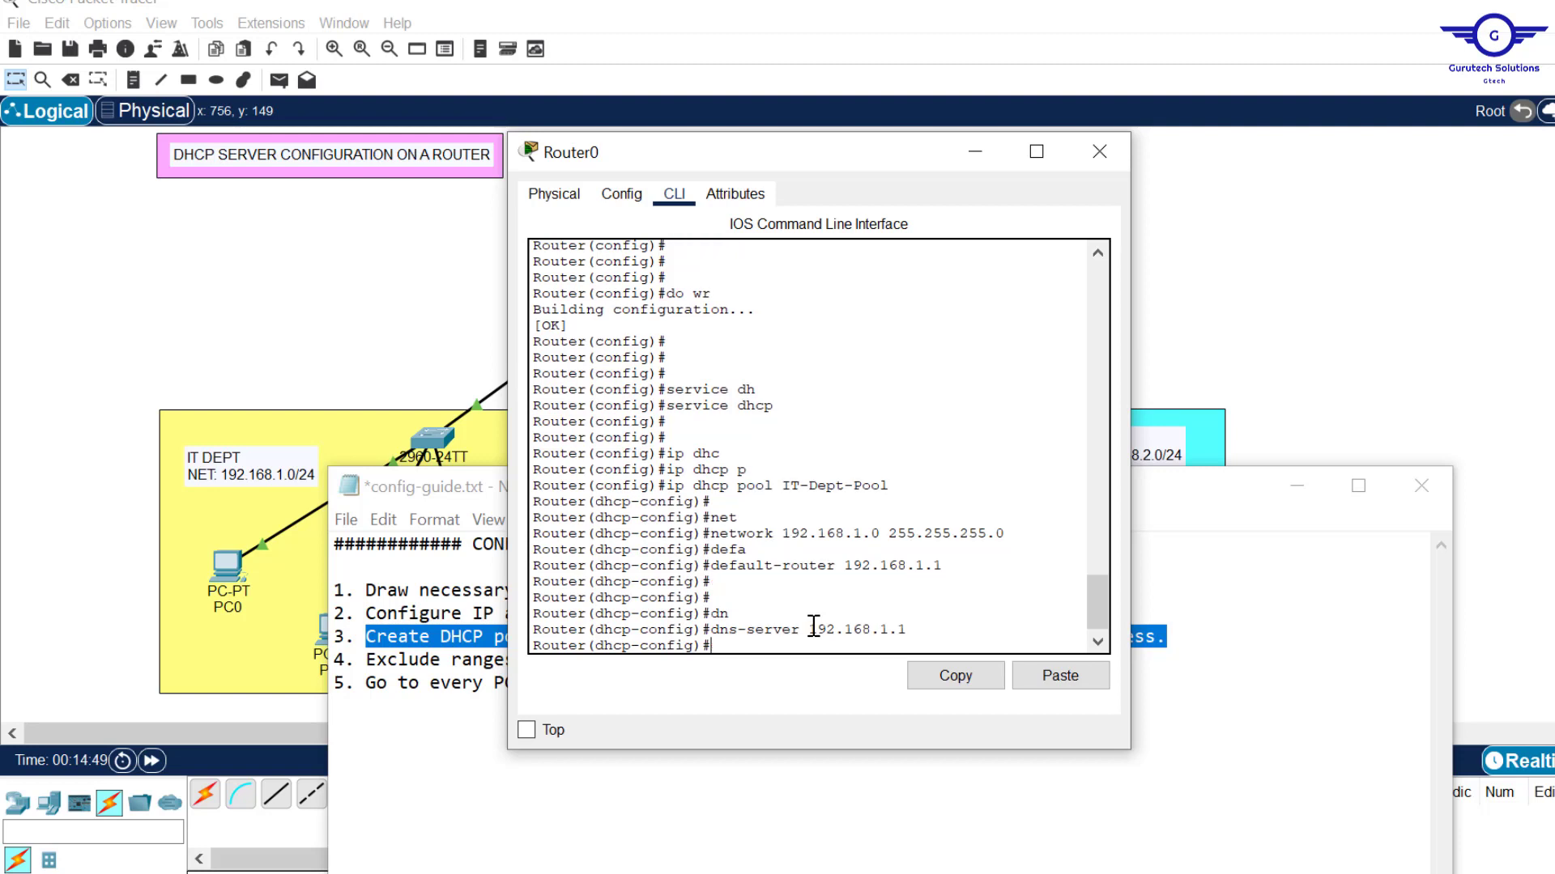
Exit the IT pool configuration to global configuration mode.
text(exit)
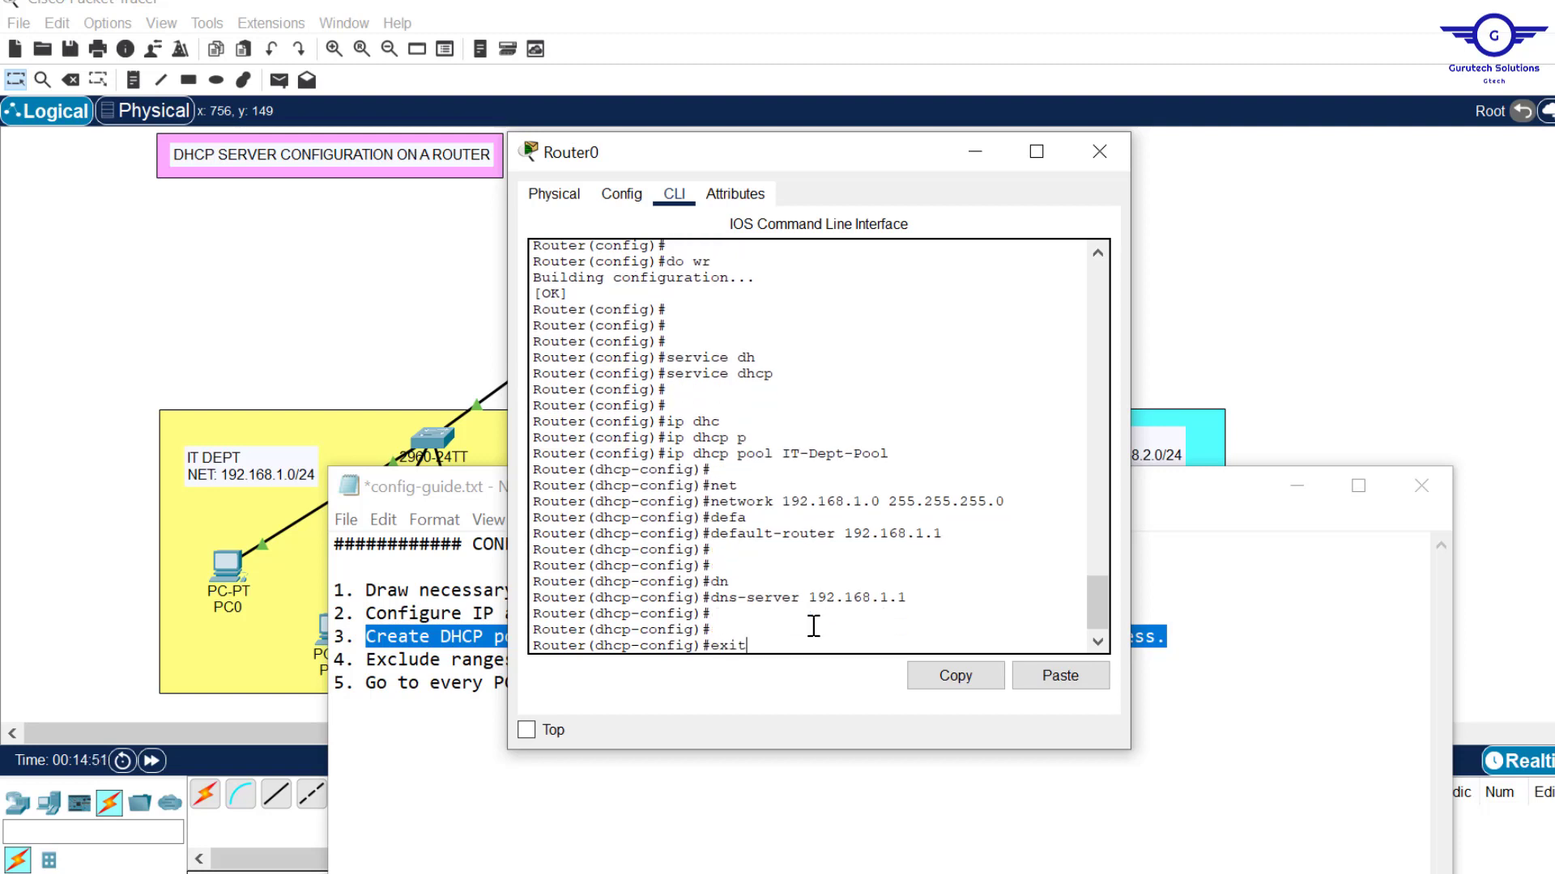
key(Return)
key(Return)
key(Return)
key(Return)
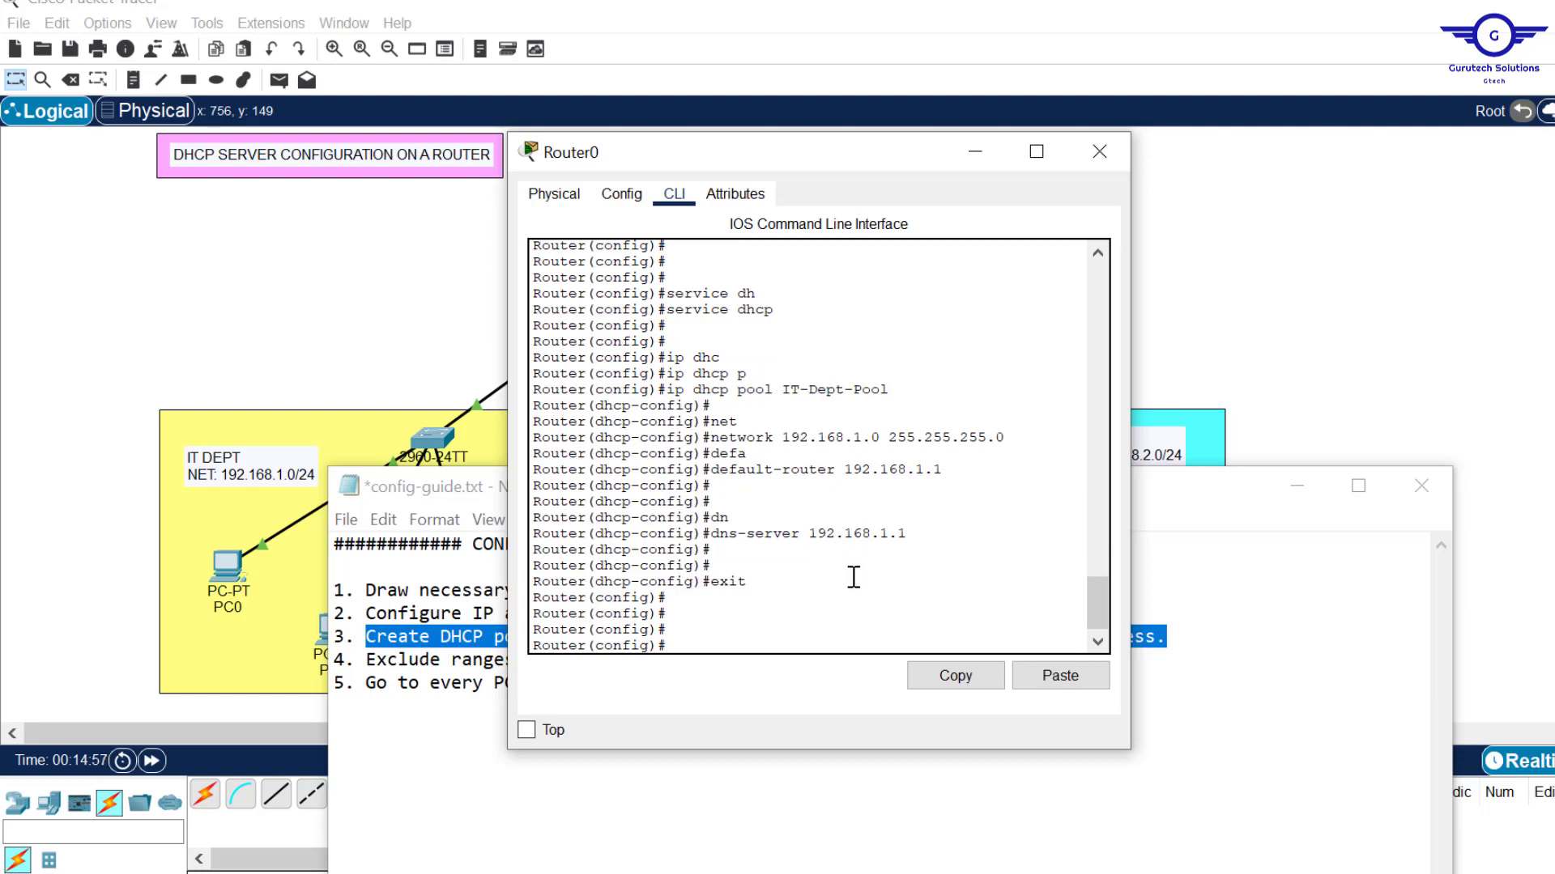
Try to create the HR department's DHCP pool with ip dhcp HR-Dept-Pool.
text(ip dh)
key(Tab)
text(HR)
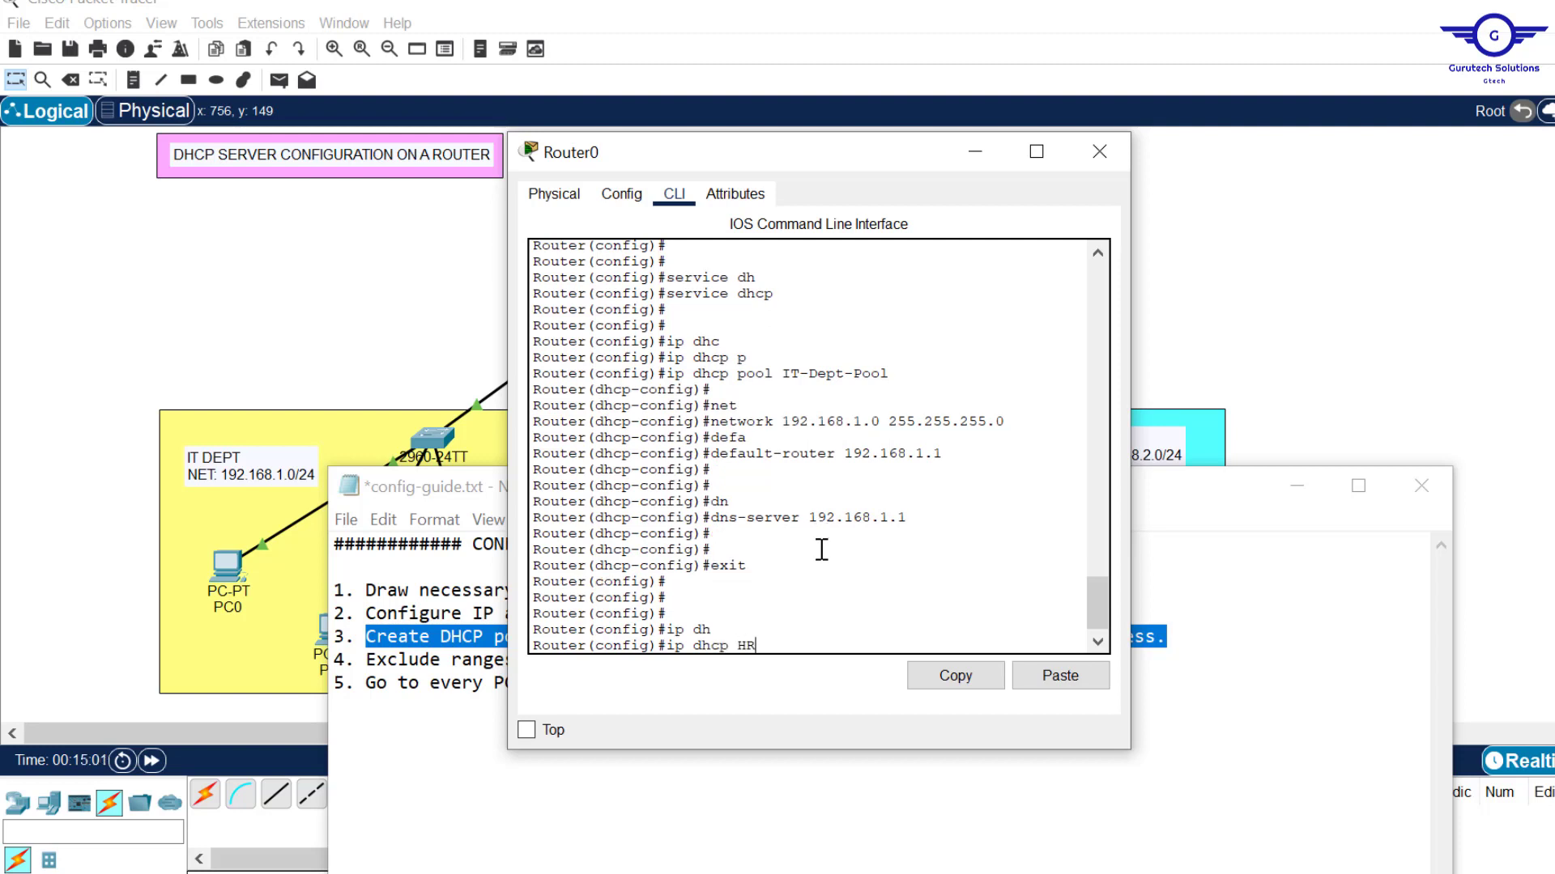
text(-Dept)
text(-Pol)
text(ool)
key(Return)
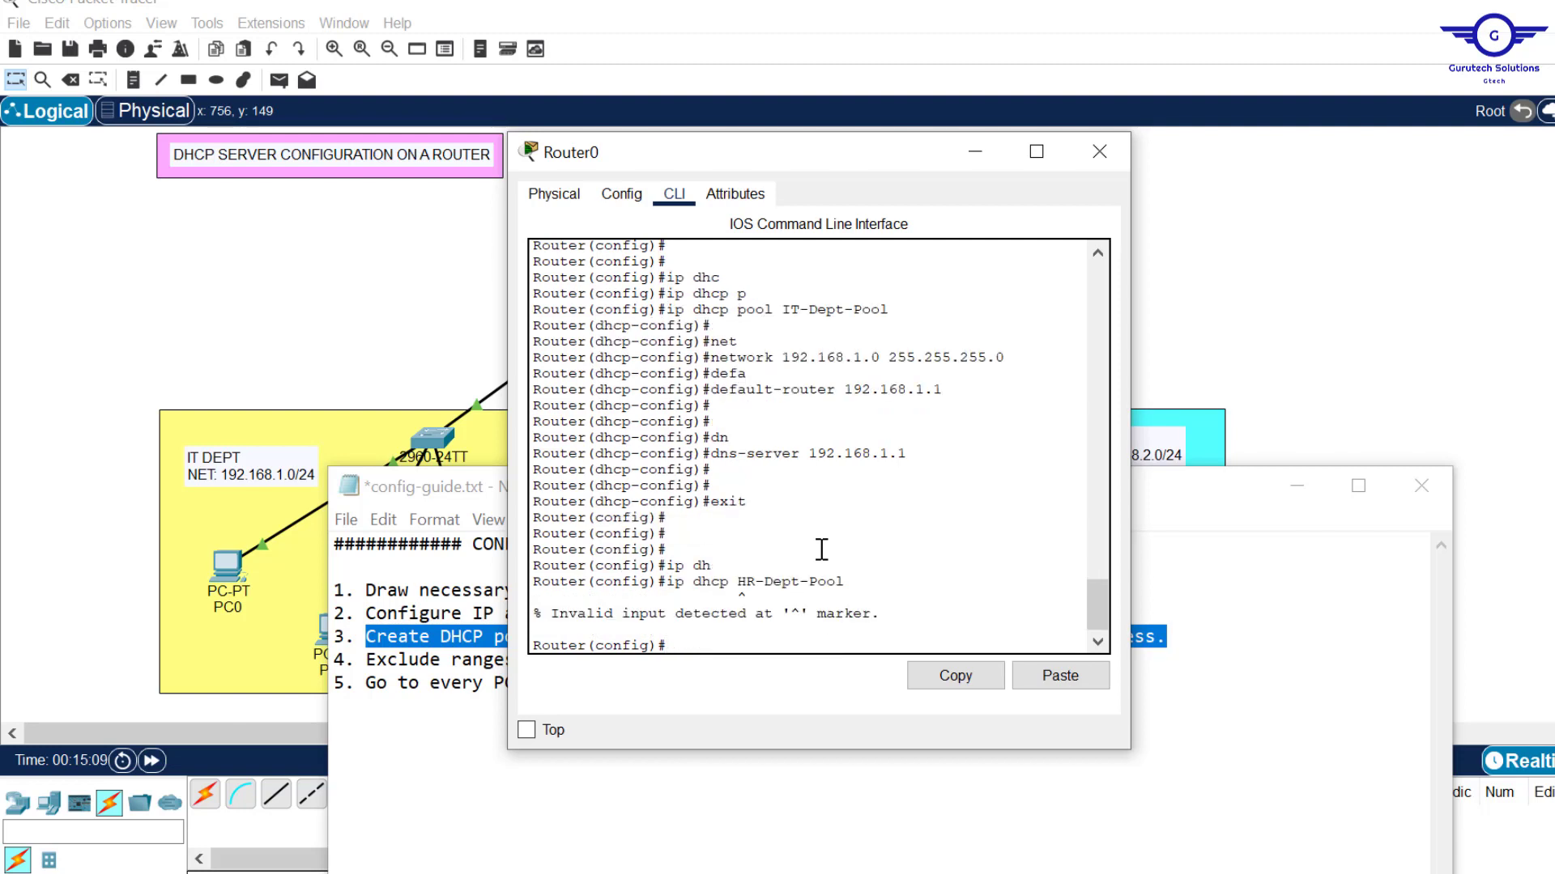
Recall the HR pool command, correct it to ip dhcp pool HR-Dept-Pool, and run it.
key(Up)
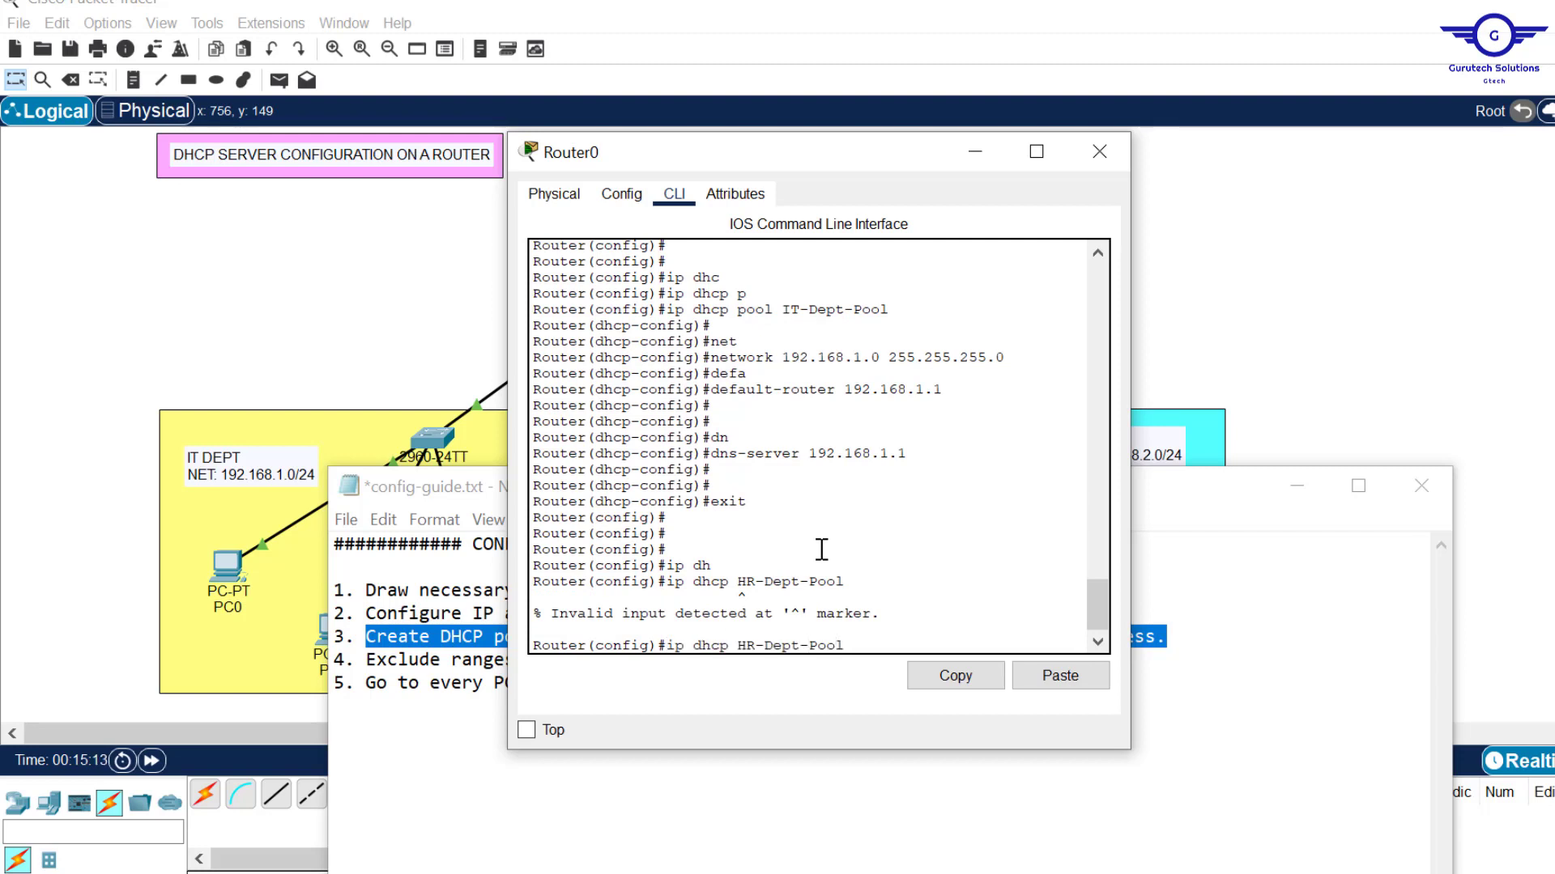
key(Left)
key(Left)
text(pool)
key(Return)
key(Return)
key(Return)
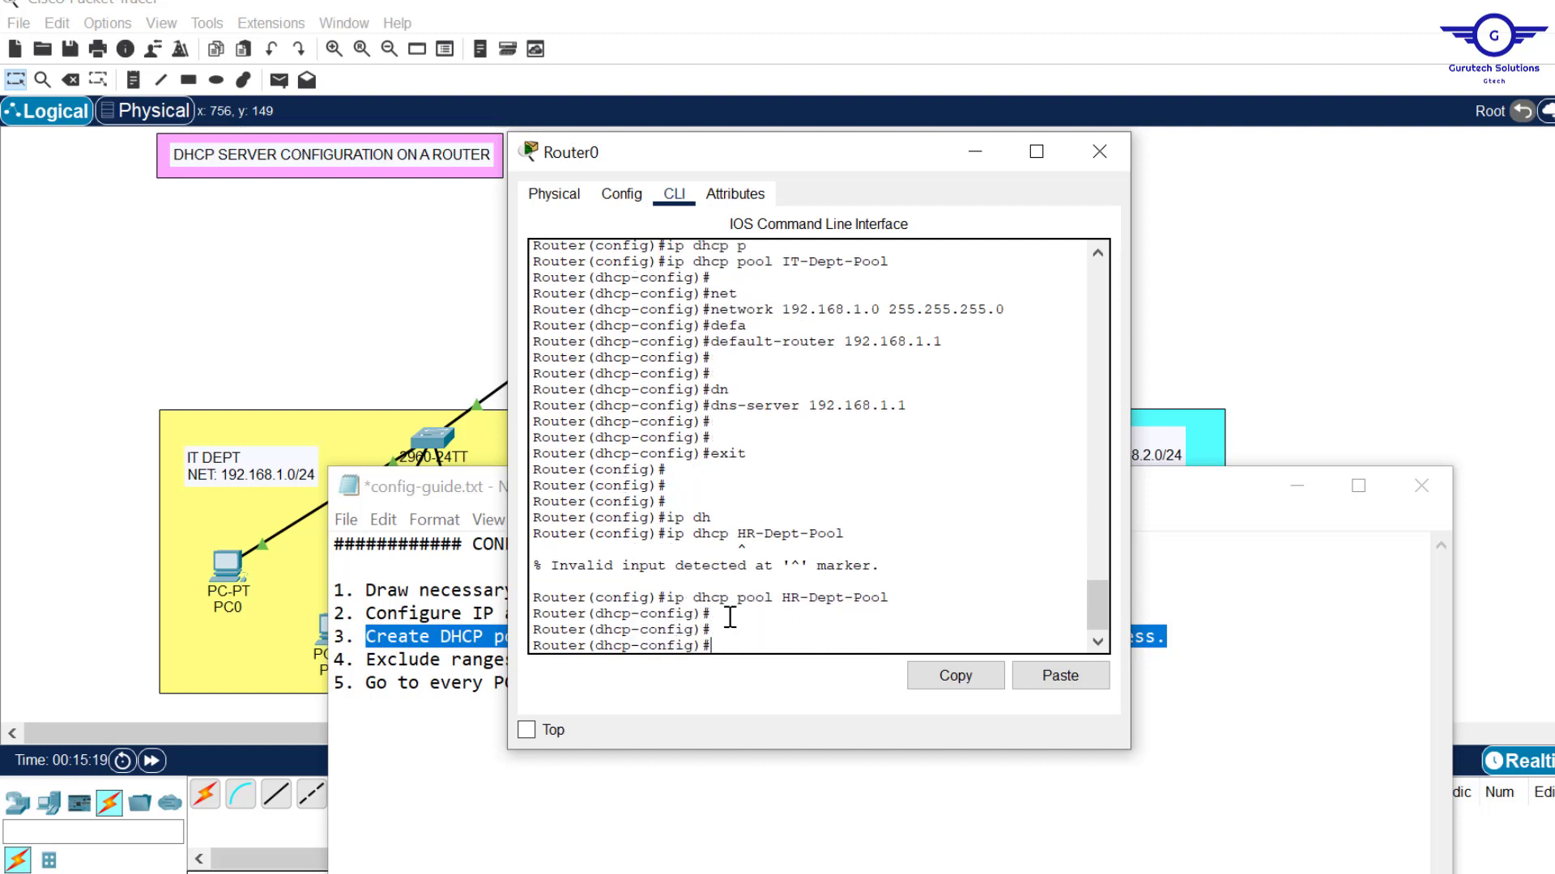
drag(773, 601, 666, 601)
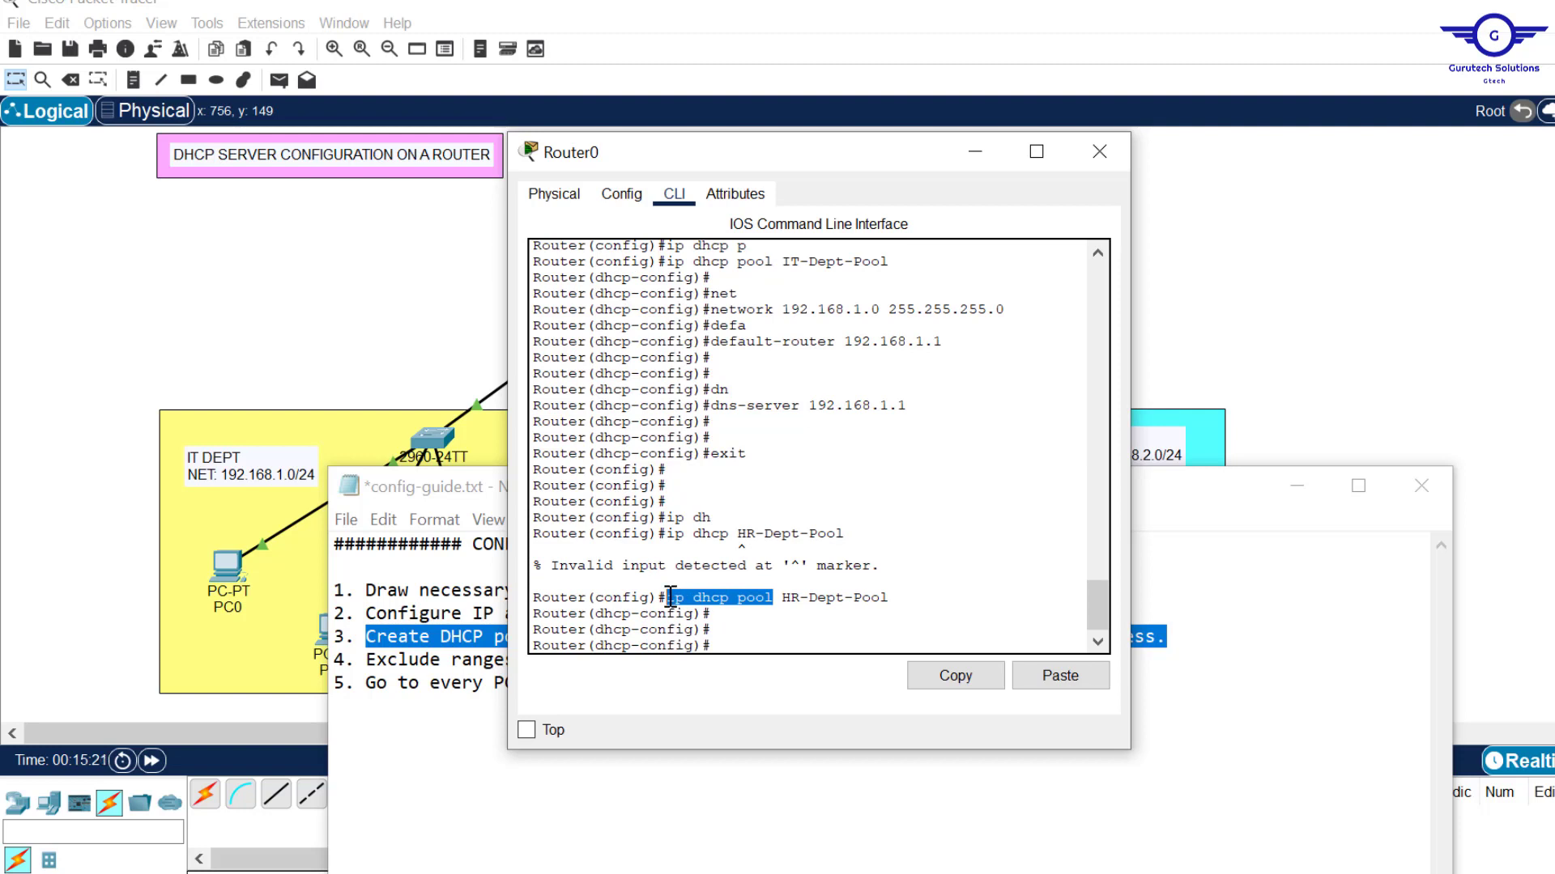
drag(913, 599, 783, 599)
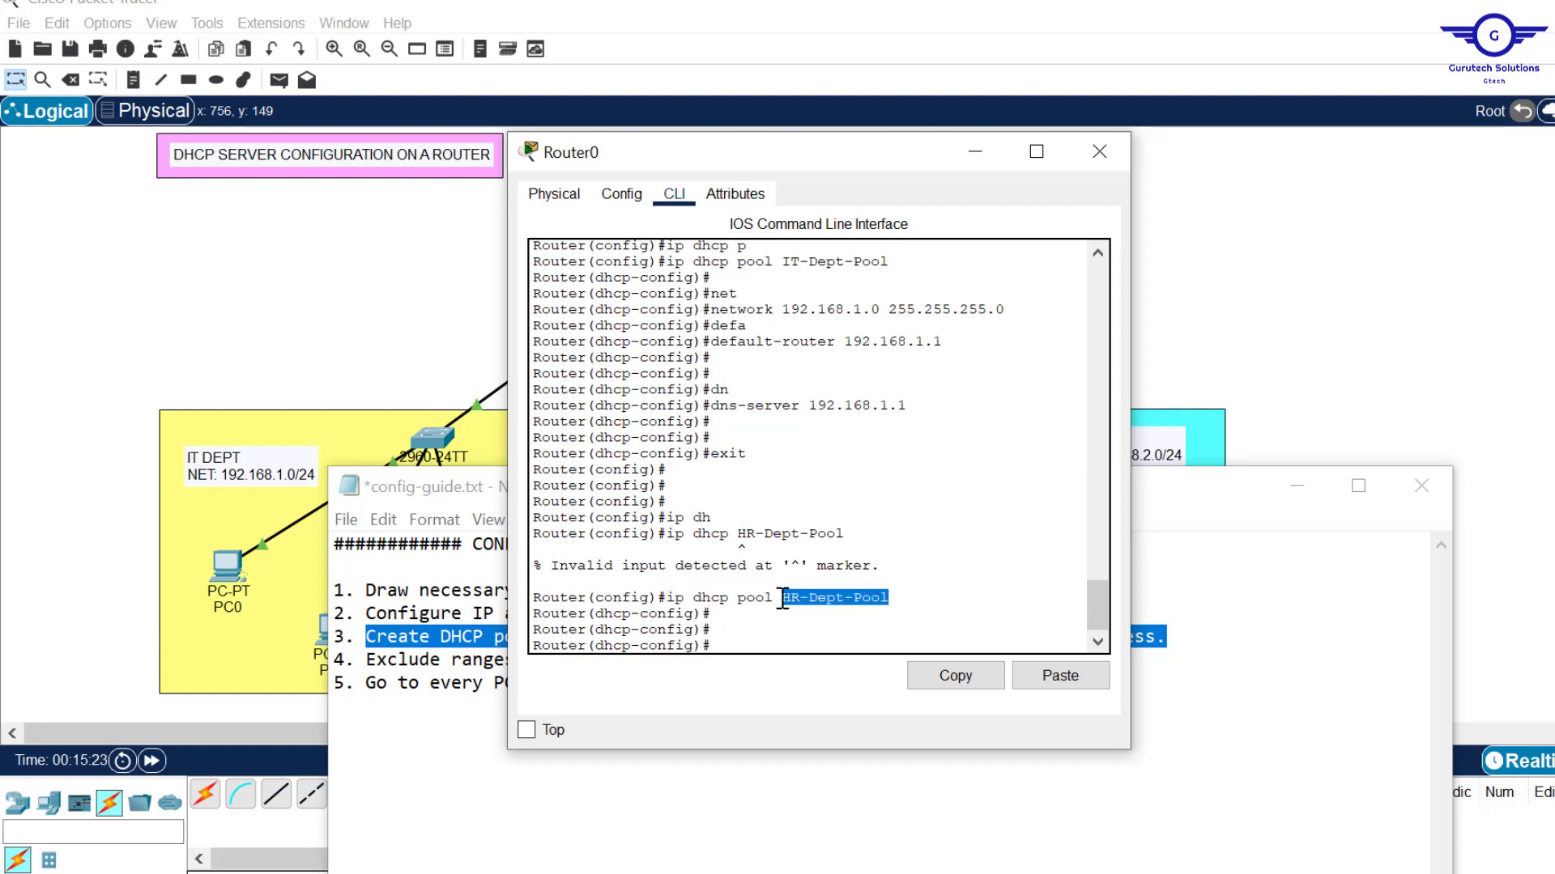
click(779, 630)
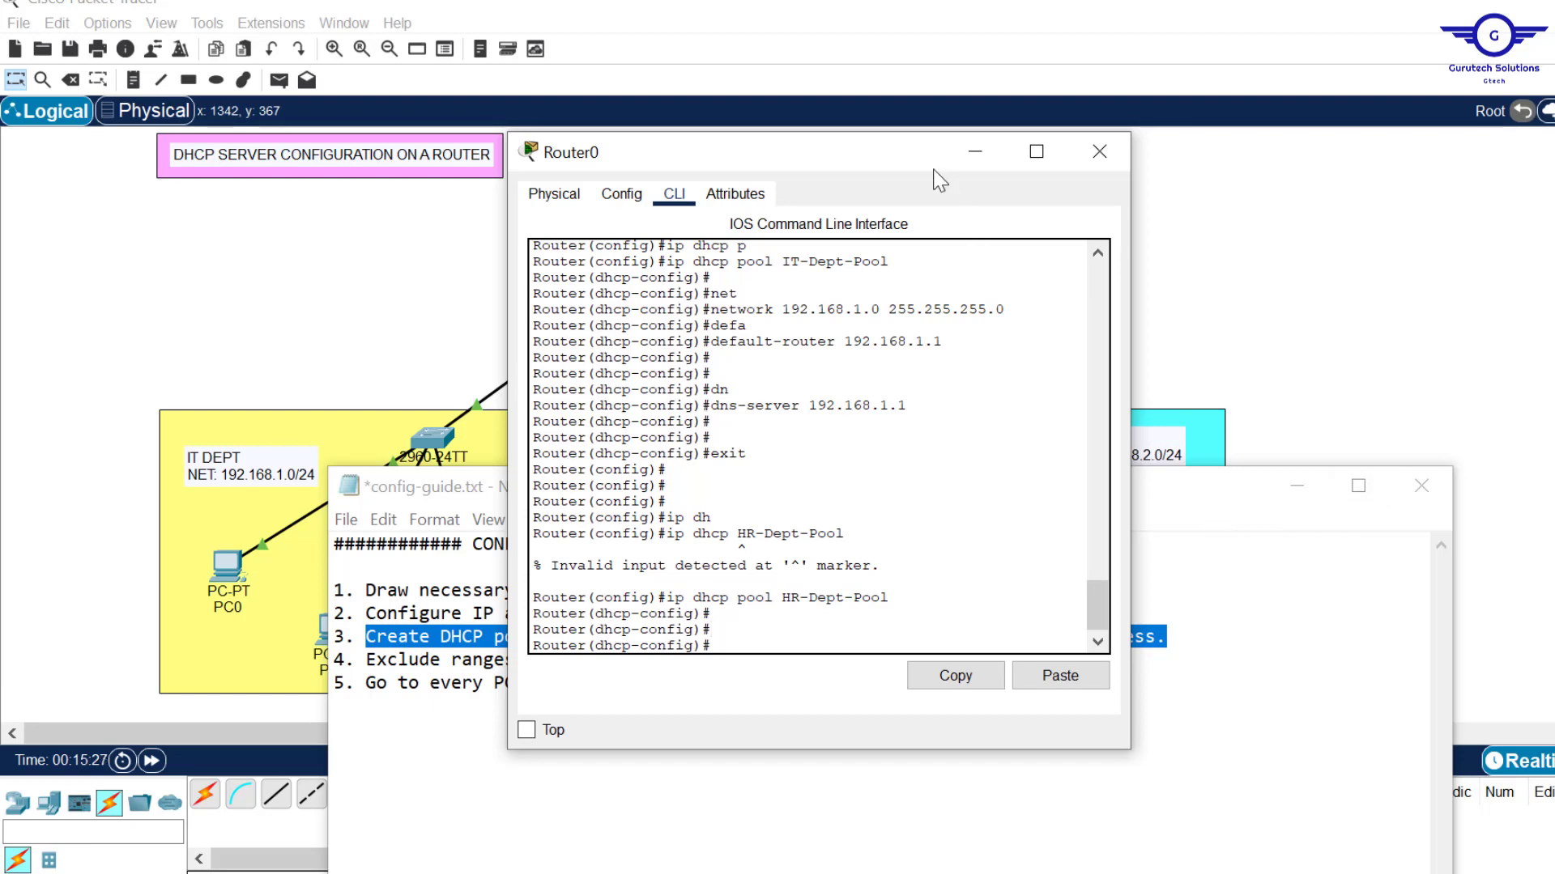
Minimize the Notepad guide and move the Router0 window so the HR department label is uncovered.
click(1328, 488)
click(1297, 486)
drag(902, 153, 767, 141)
Recall the earlier network command and change it to network 192.168.2.0 255.255.255.0 for the HR pool.
click(671, 611)
key(Up)
key(Up)
key(Up)
key(Up)
key(Up)
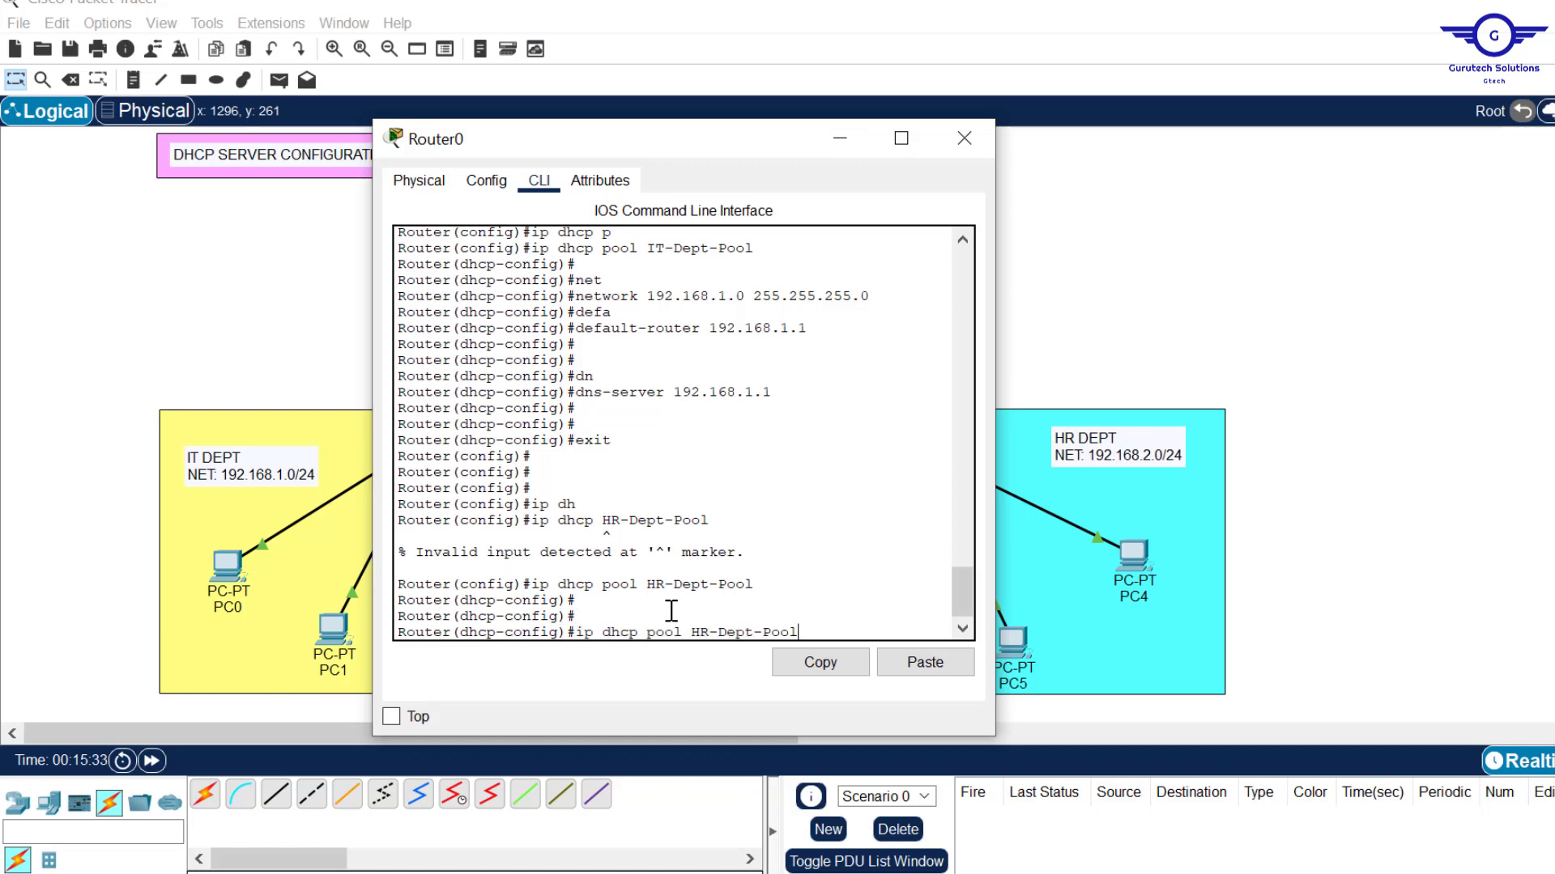
key(Up)
key(Up)
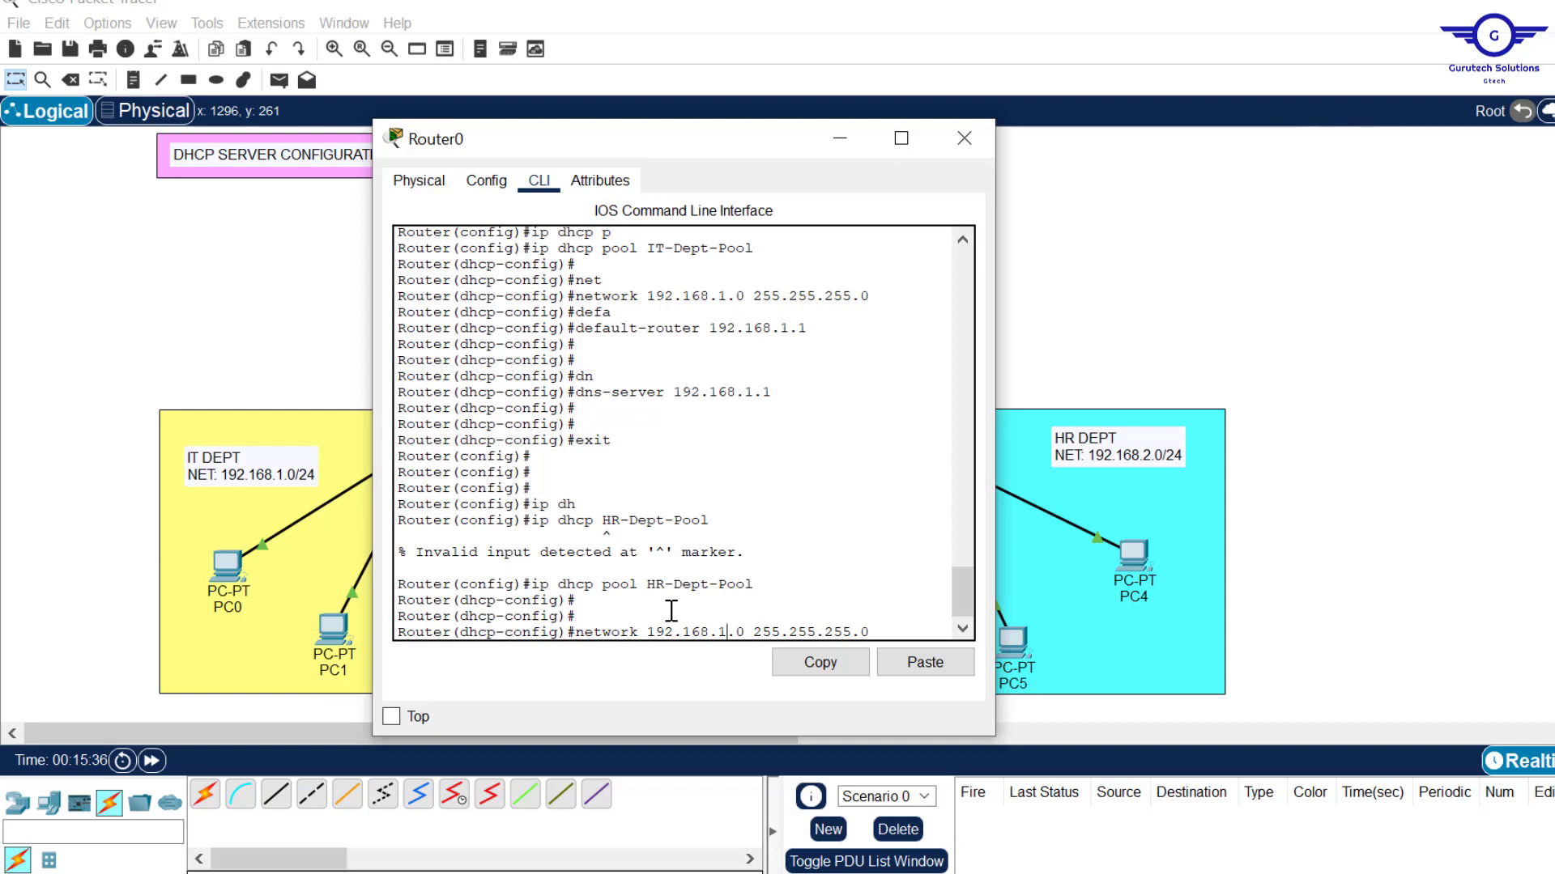
key(Left)
key(Left)
key(Left)
key(Left)
key(Left)
key(Left)
key(Left)
key(Left)
key(Left)
key(Left)
key(Left)
key(Left)
key(Left)
key(Left)
key(Left)
key(Left)
key(BackSpace)
text(2)
key(Return)
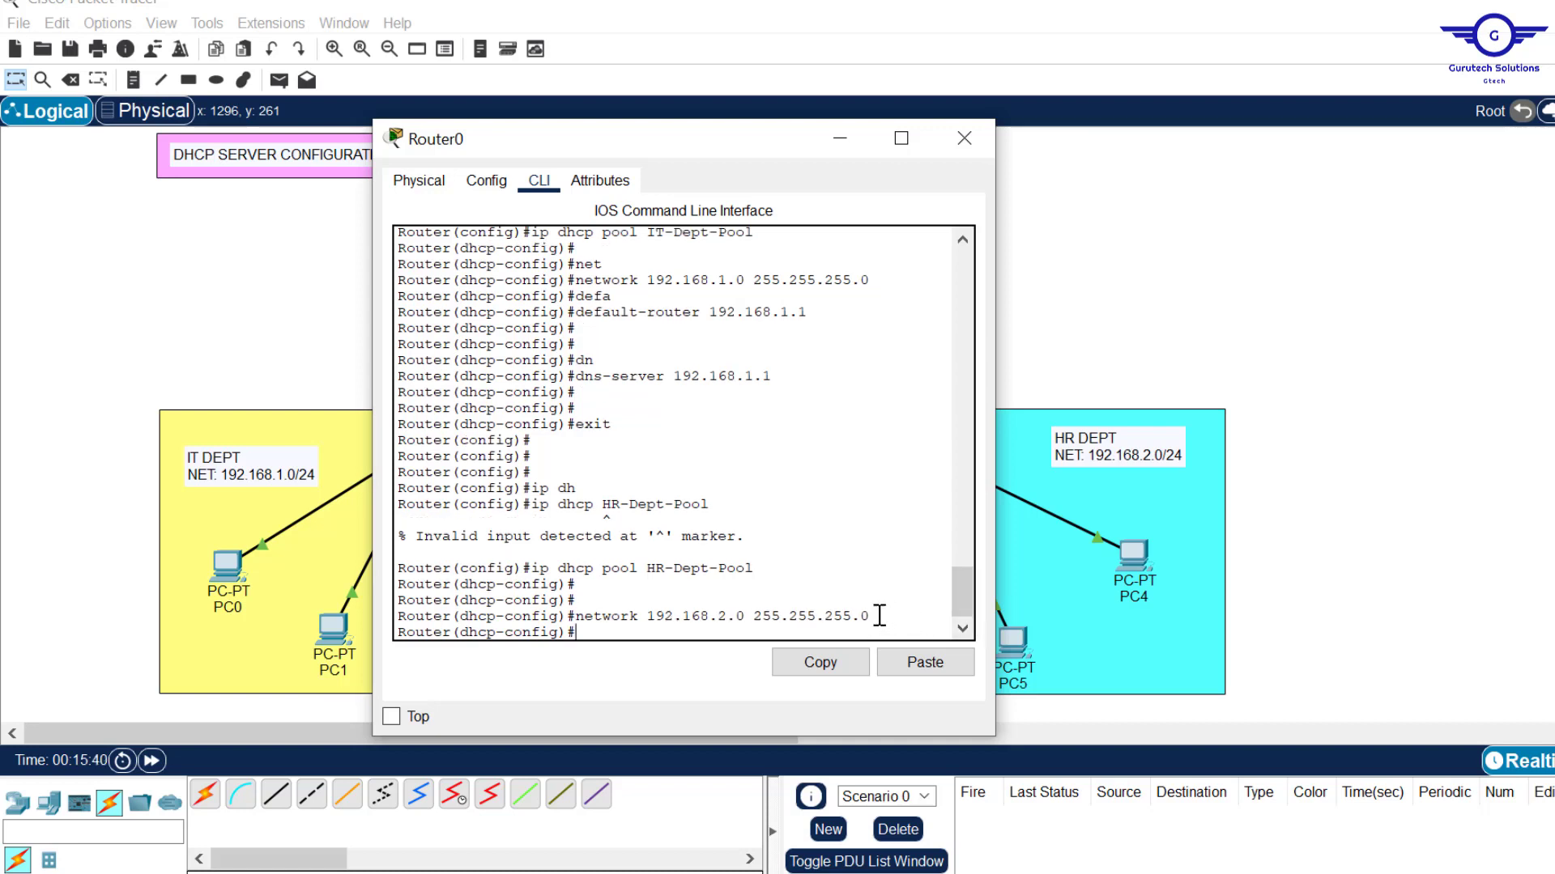
Set the HR pool's default router to 192.168.2.1, checking the router's HR-side link in the topology.
text(def)
key(Tab)
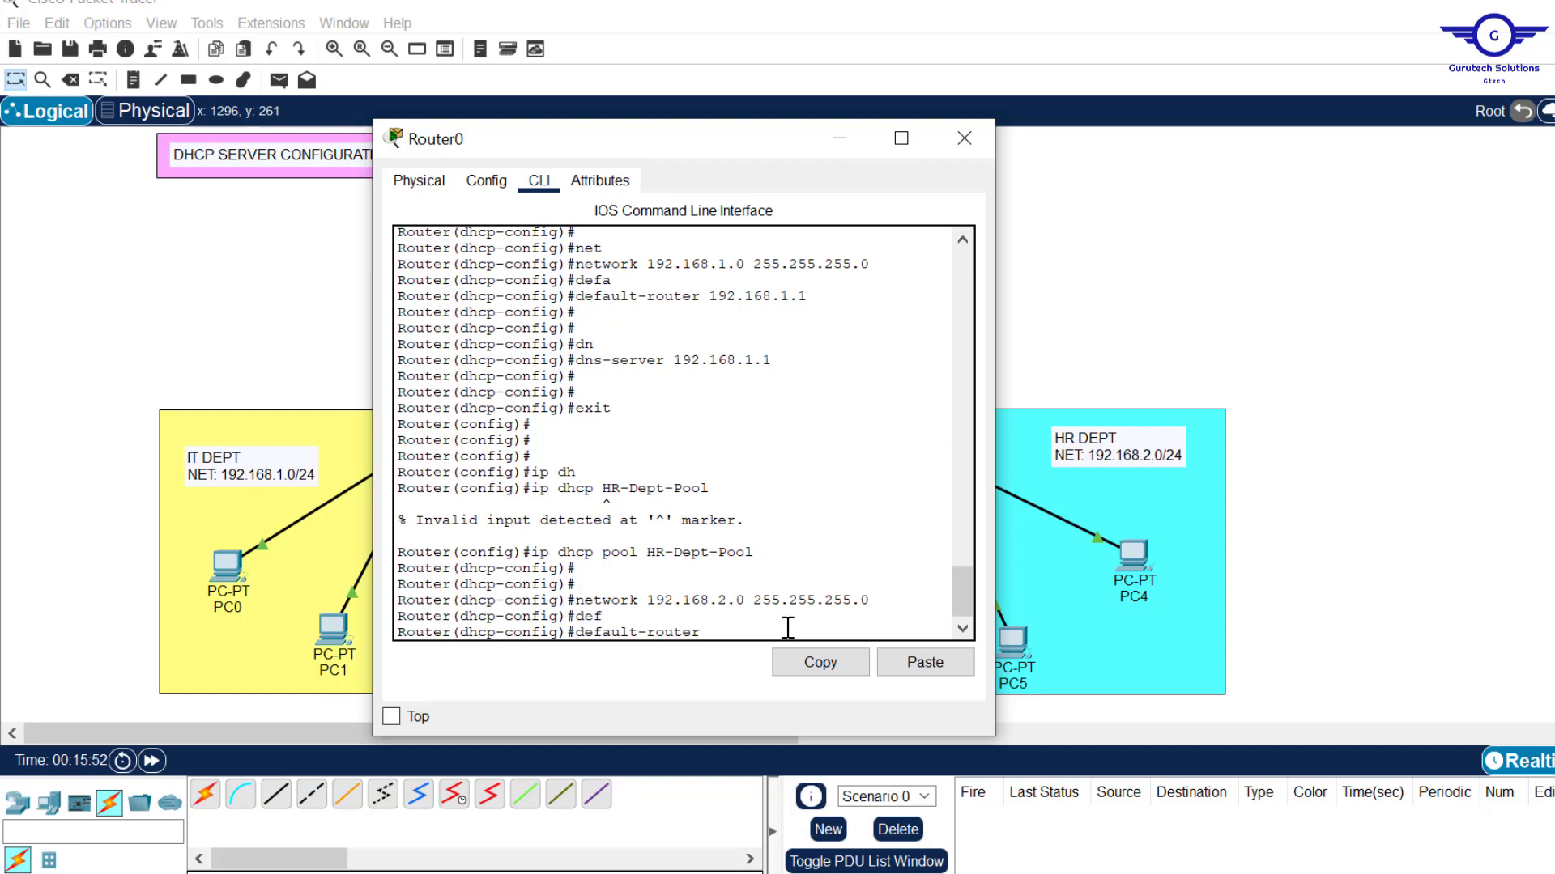
click(1118, 283)
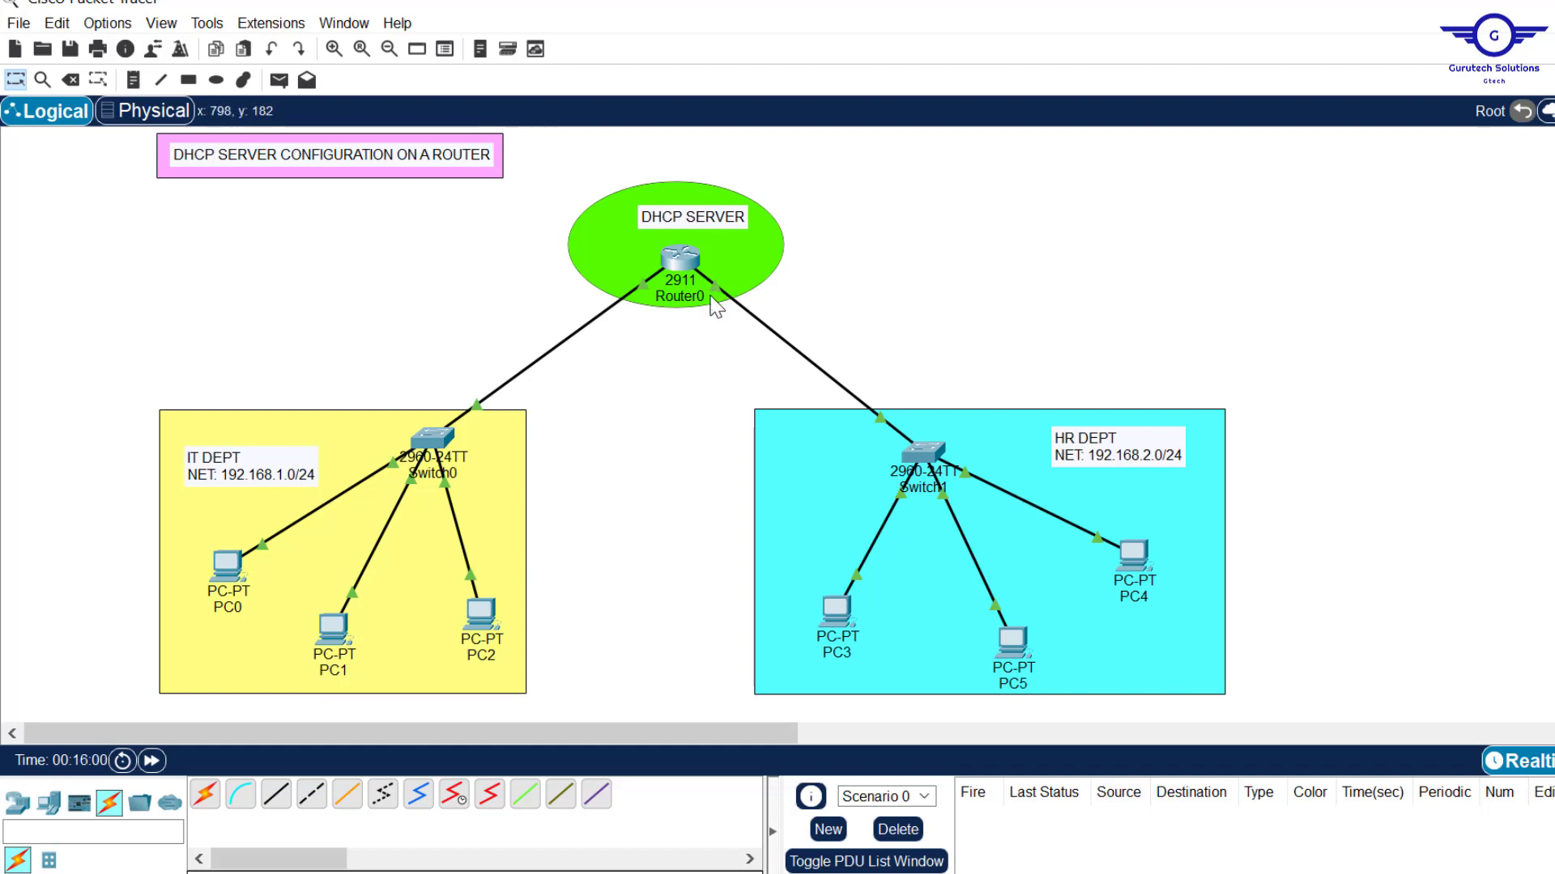
mouse_move(678, 261)
click(685, 273)
text(2.168.2.1)
key(Return)
key(Return)
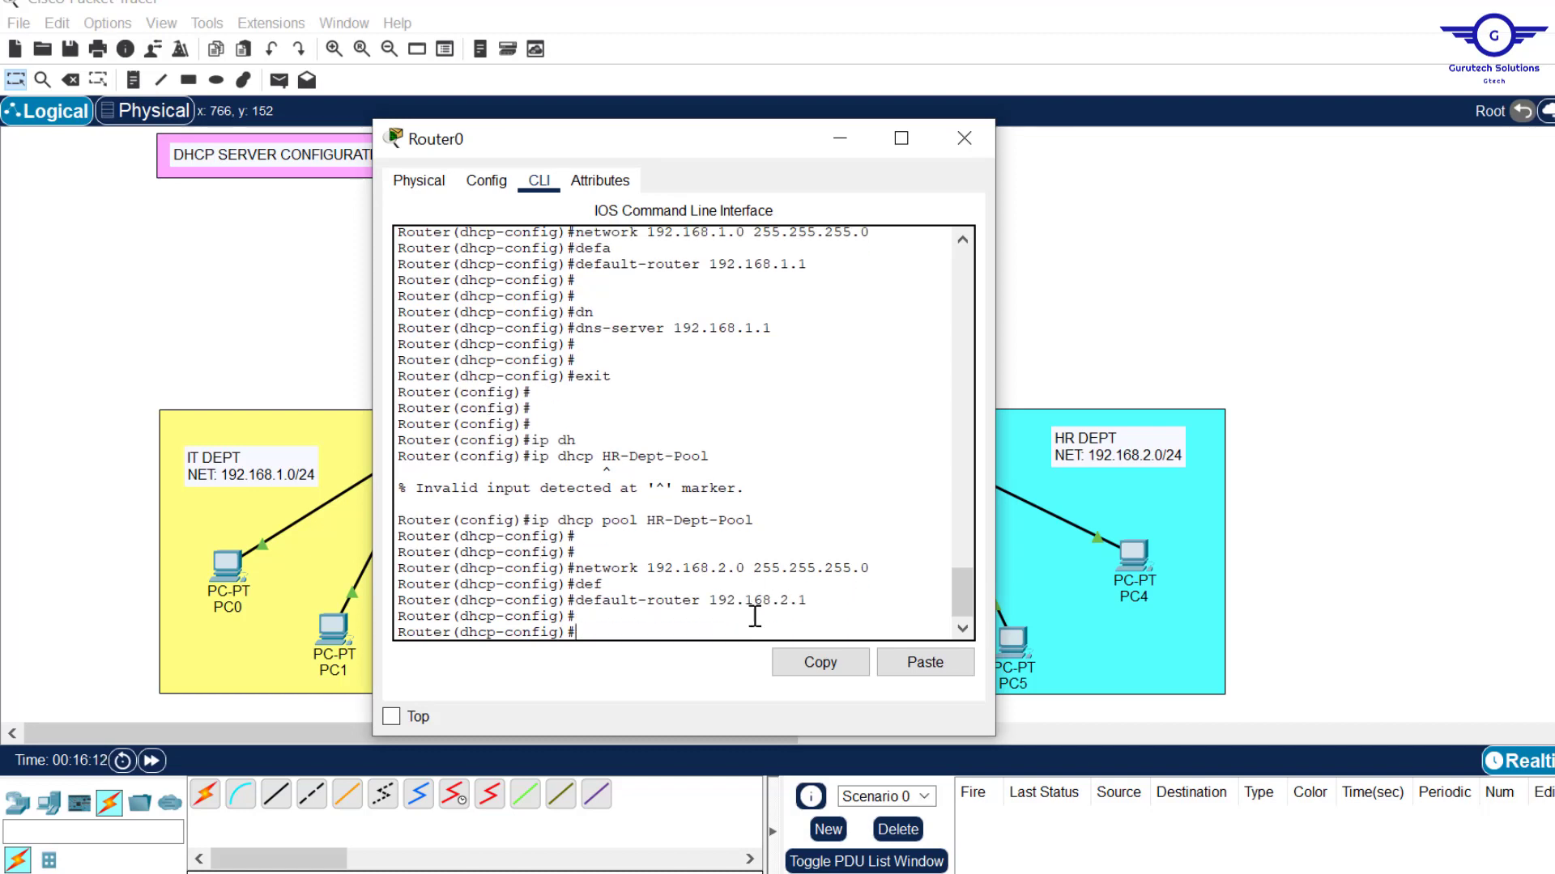
Set the HR pool's DNS server to 192.168.2.1 with the dns-server command.
text(dn)
key(Tab)
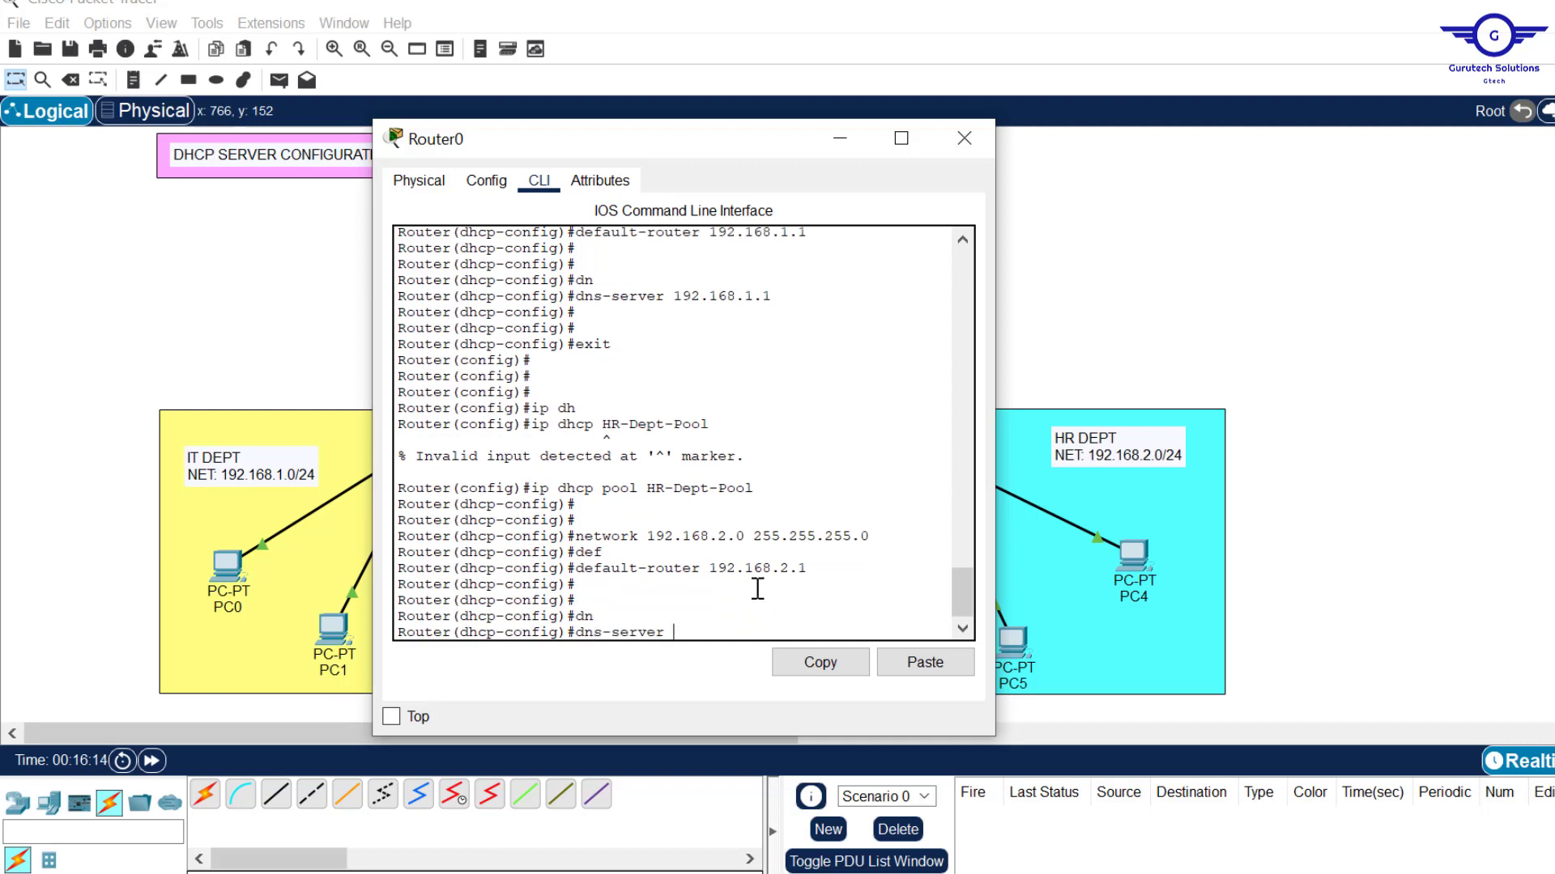
drag(814, 569, 718, 568)
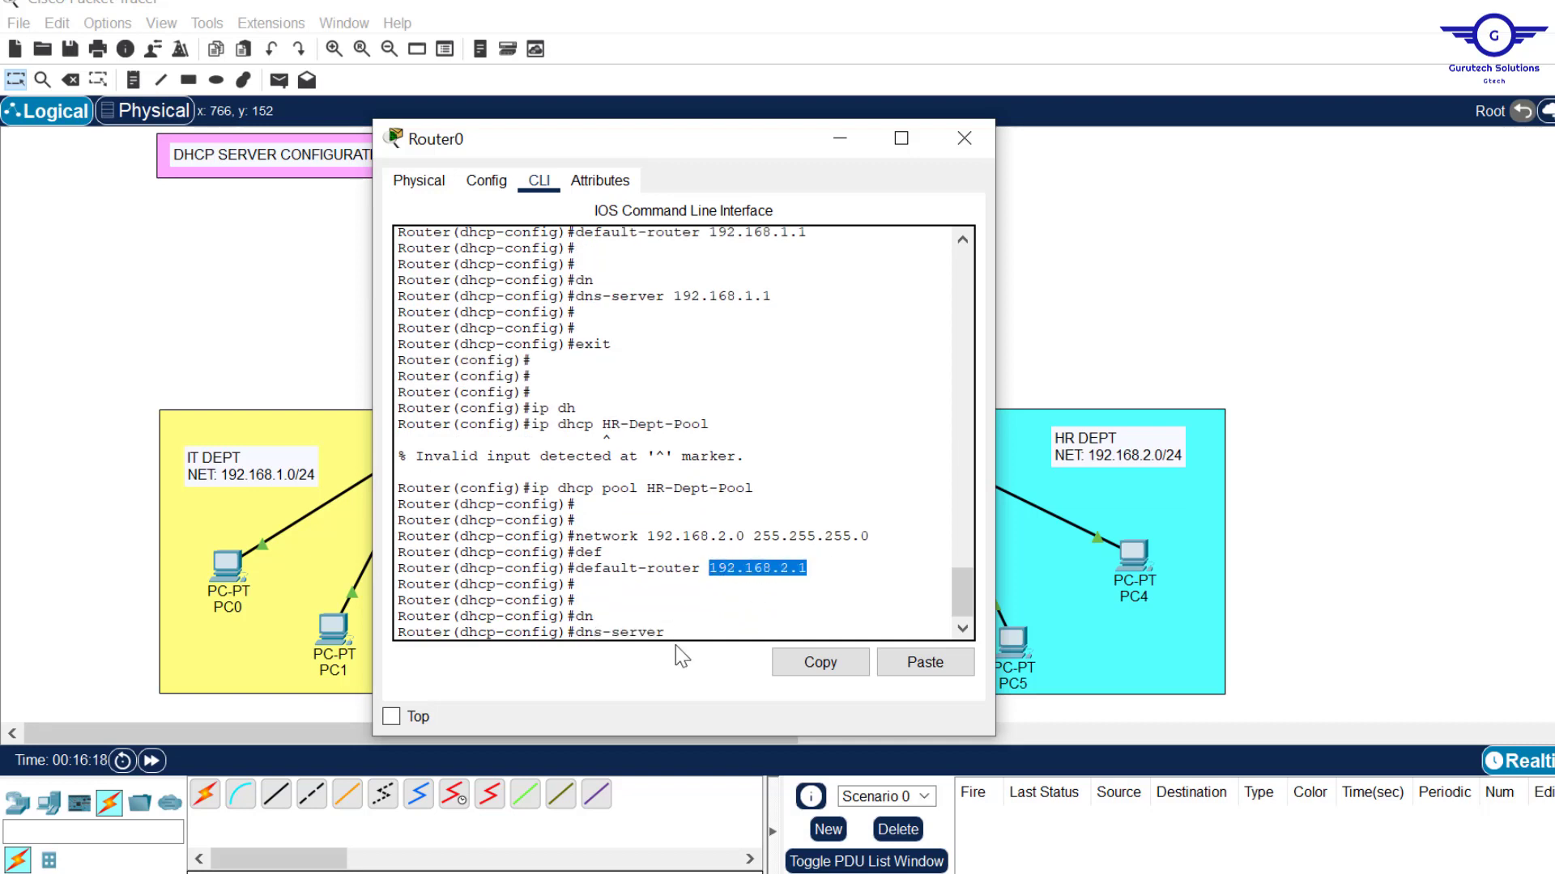
click(698, 635)
text(192.168)
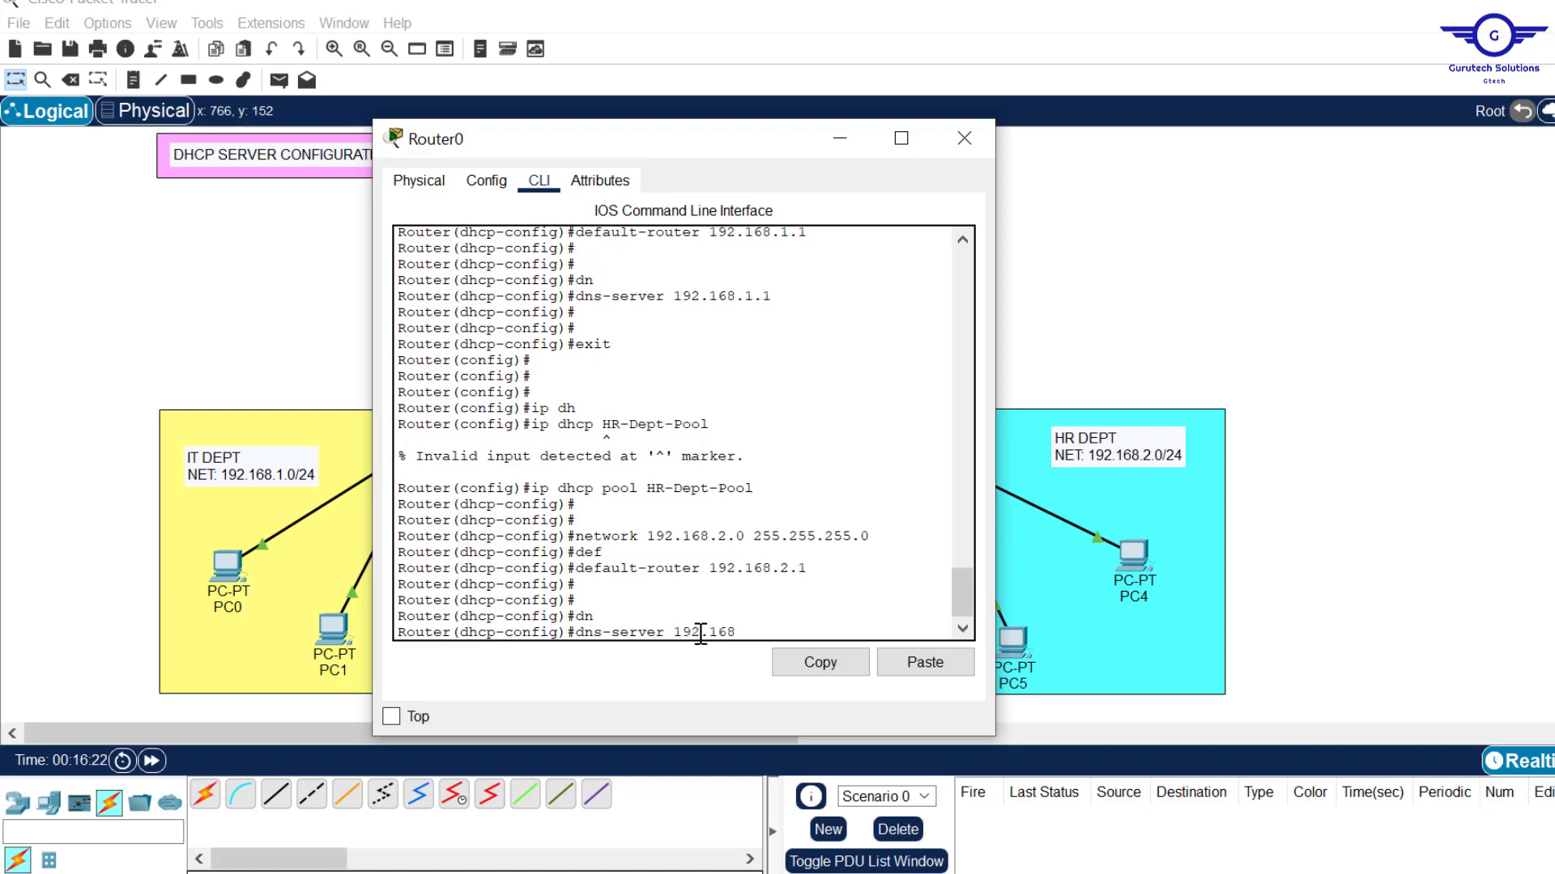
text(.2.1)
key(Return)
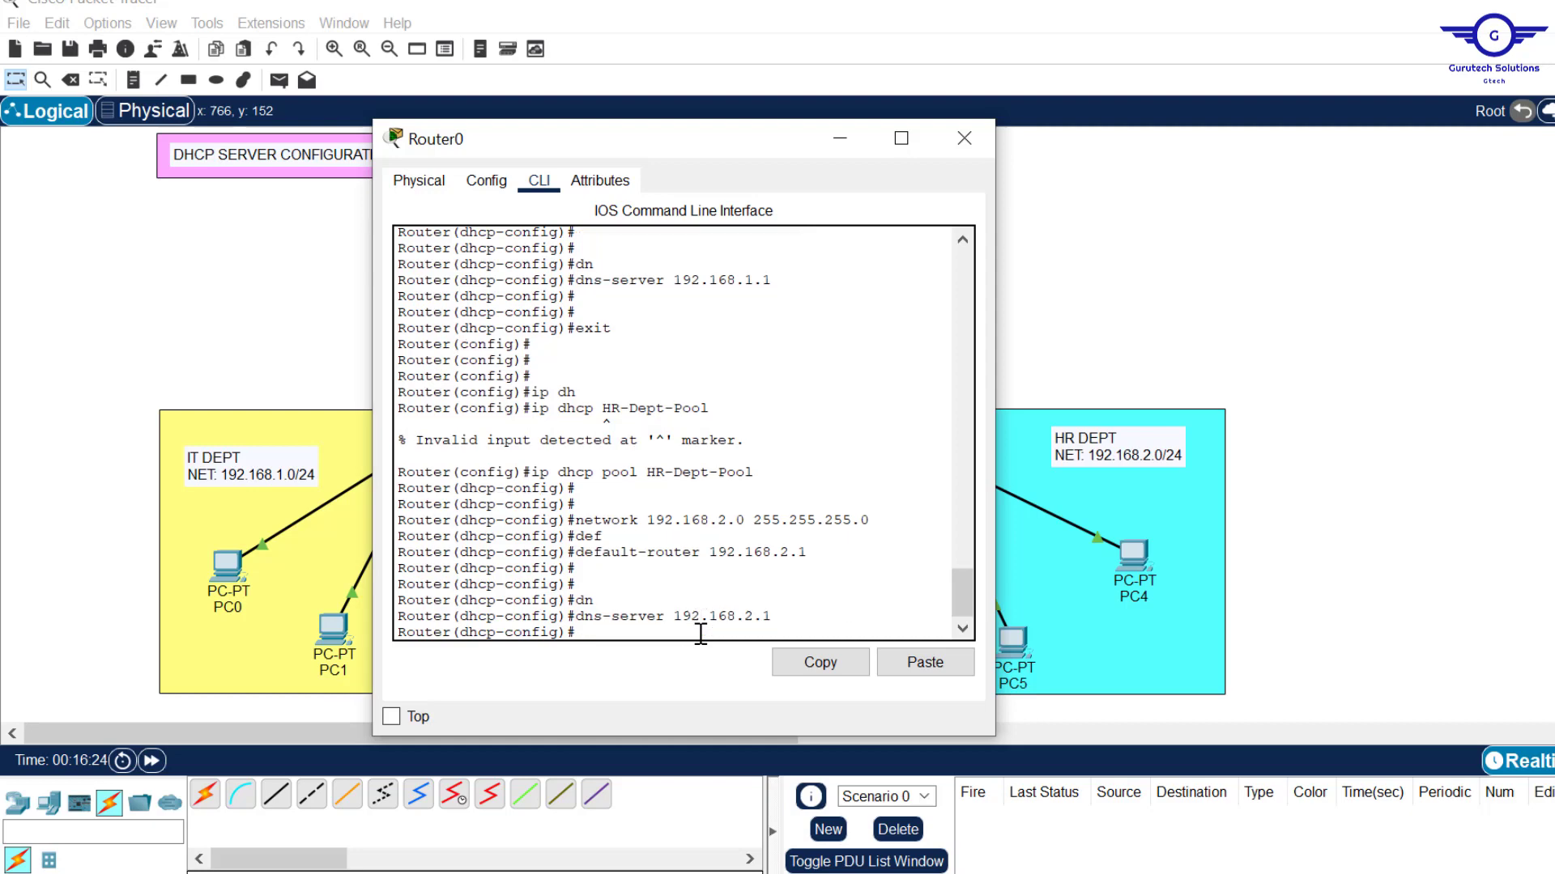
Exit the HR pool's DHCP configuration back to the router's global configuration mode.
text(exit)
key(Return)
key(Return)
key(Return)
key(Return)
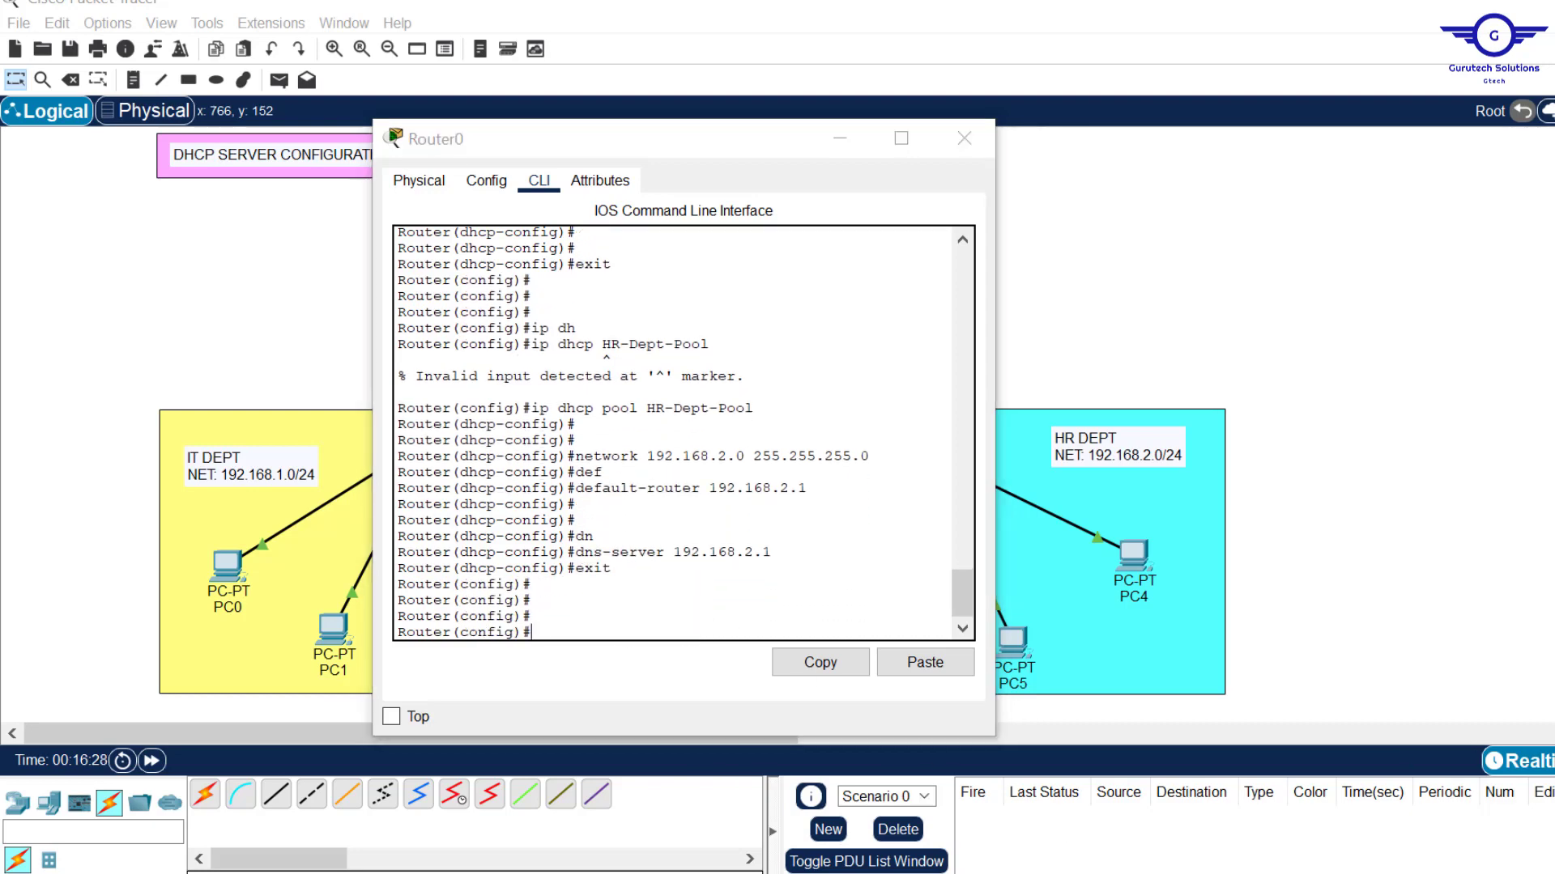
Switch to the Notepad guide, highlight item 4 on excluding IP address ranges, and return to the Packet Tracer topology.
key(alt+Tab)
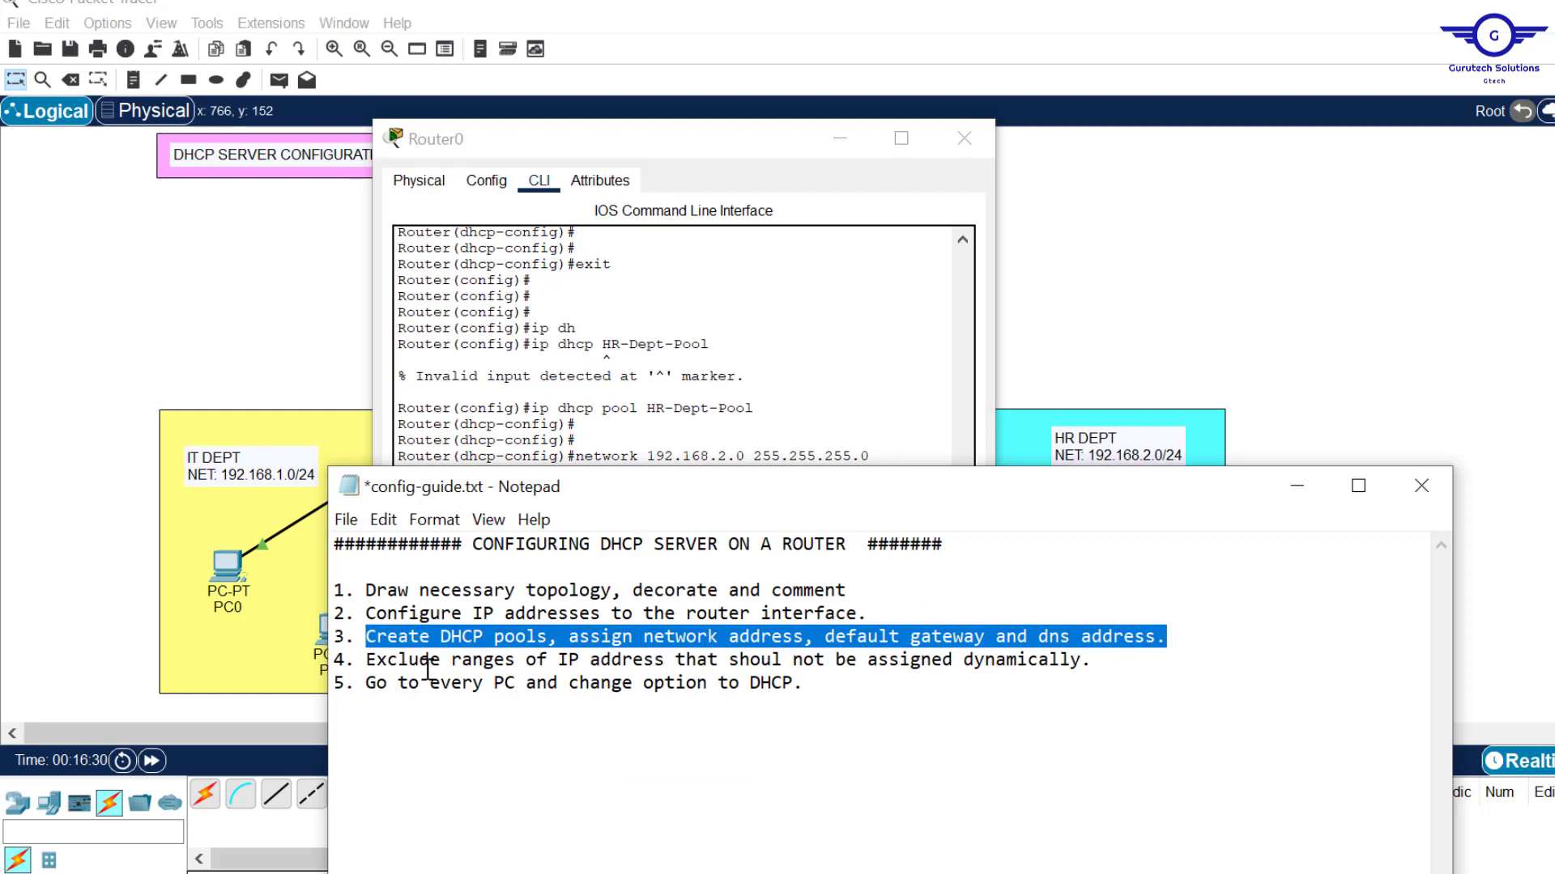
drag(368, 663, 1108, 670)
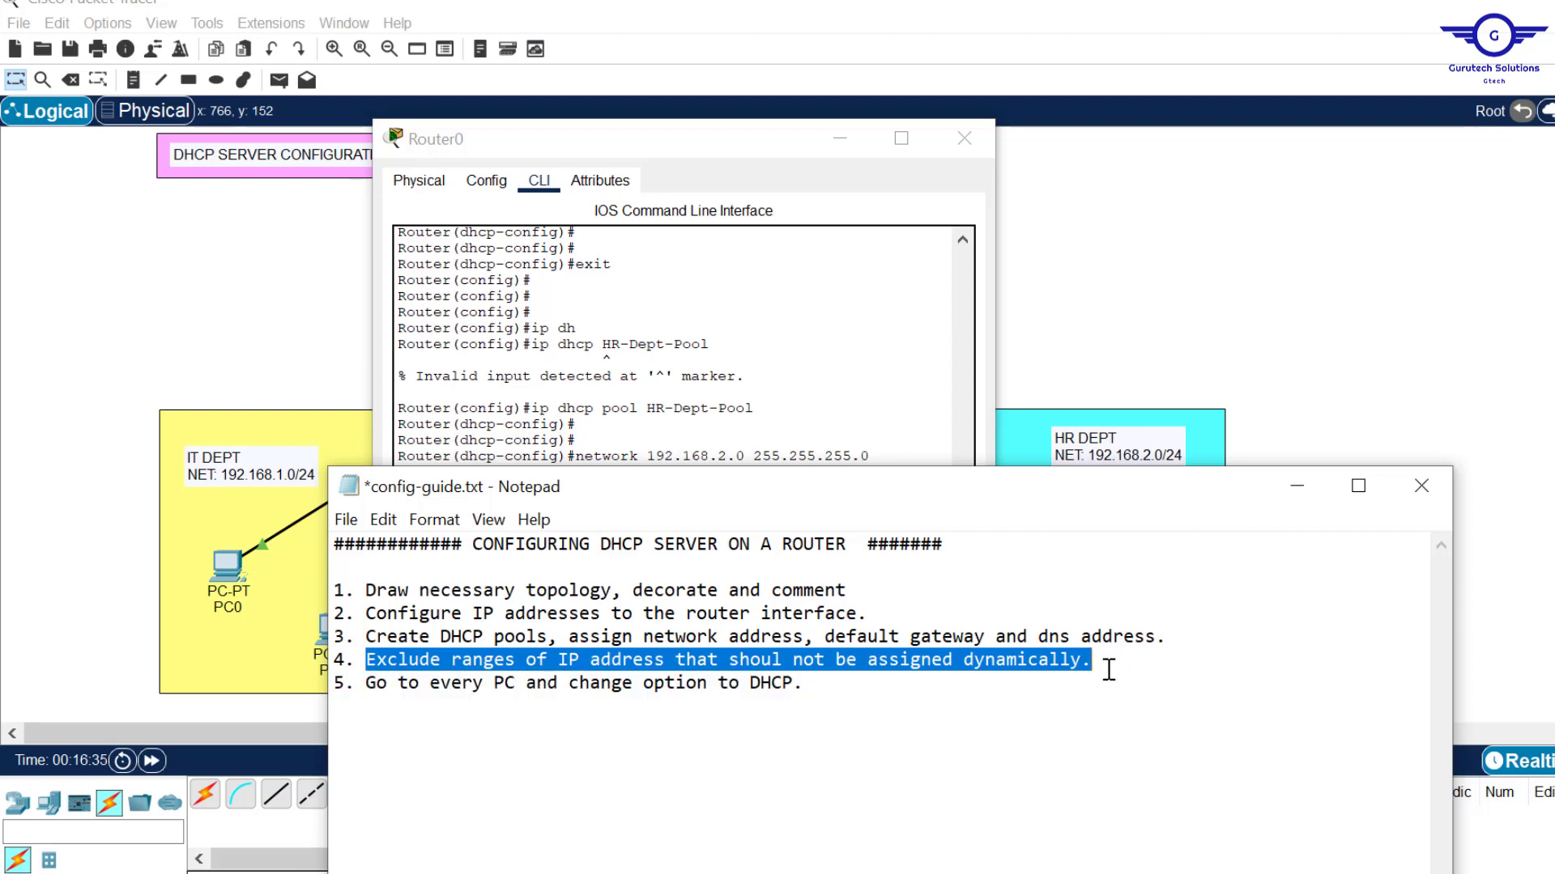
click(839, 398)
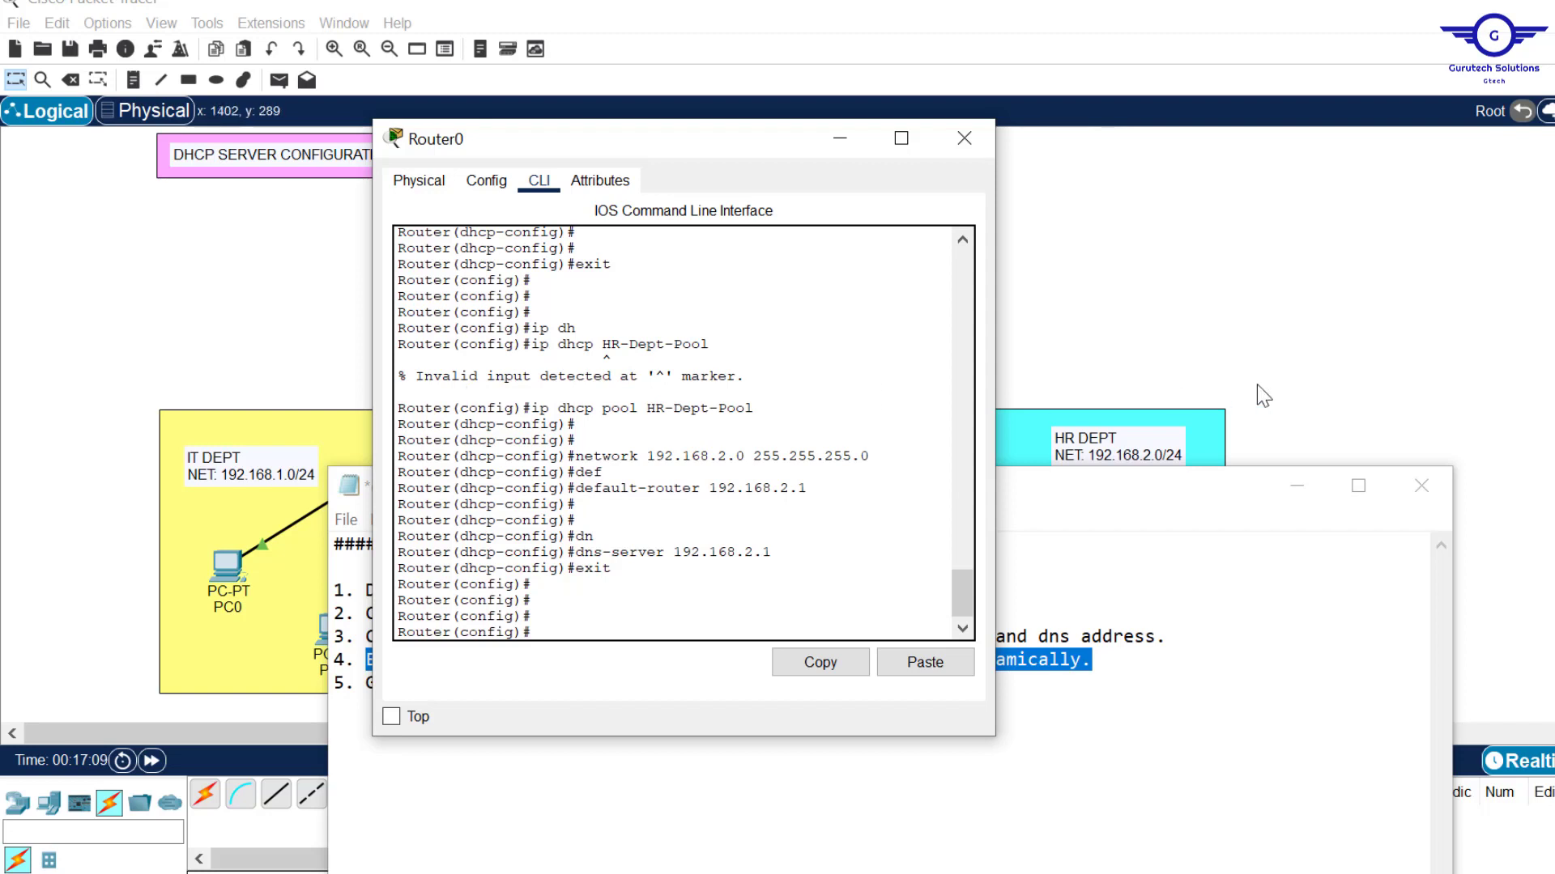
click(1303, 349)
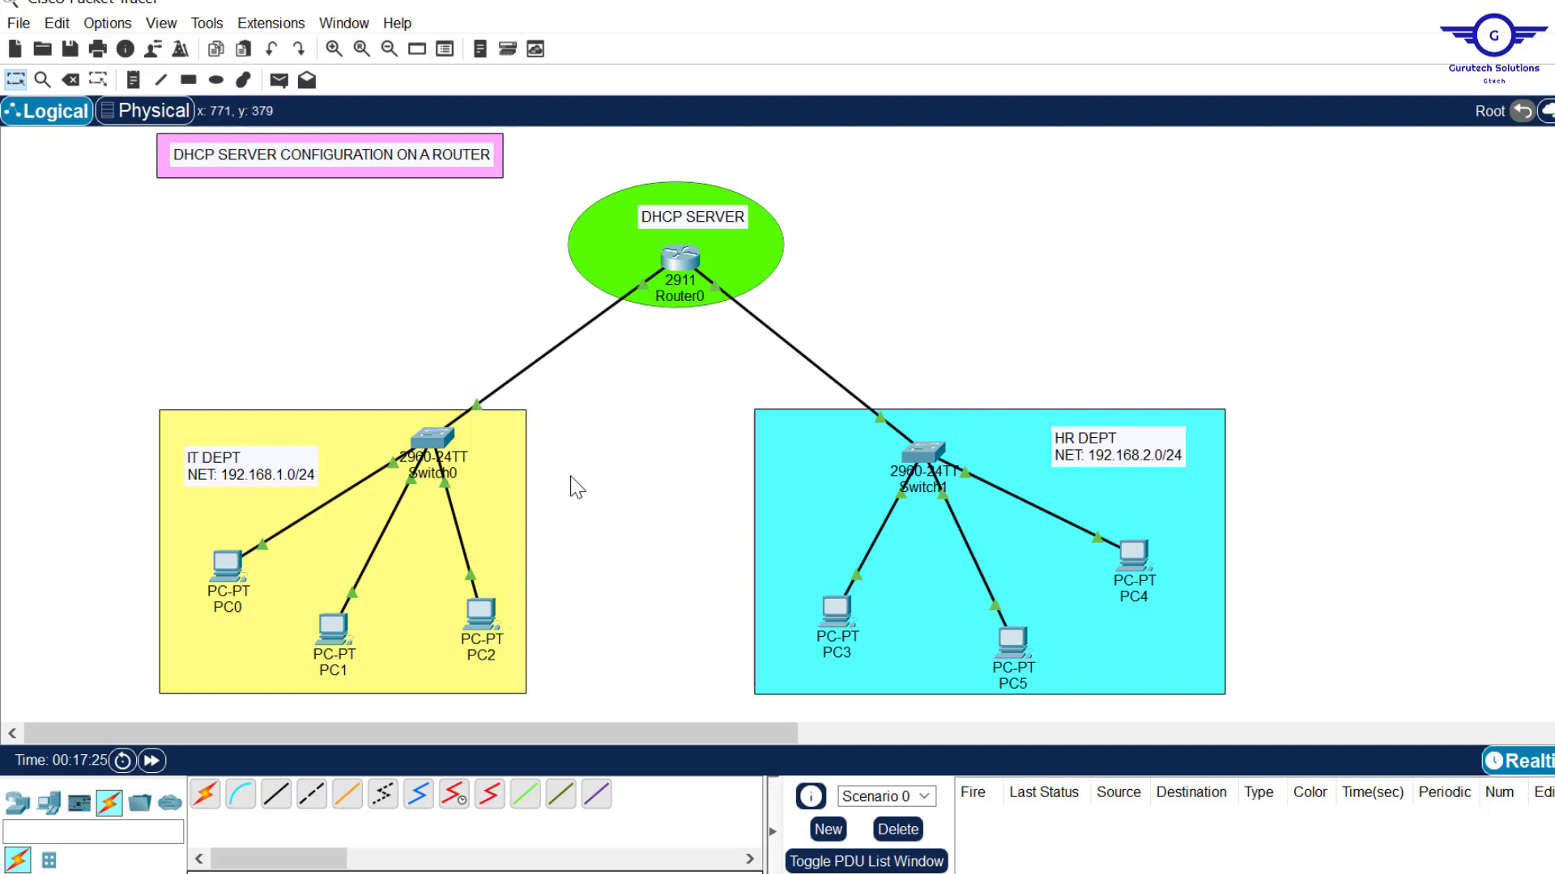
Set PC0's IP configuration to DHCP and close its window.
click(226, 570)
click(717, 172)
click(634, 232)
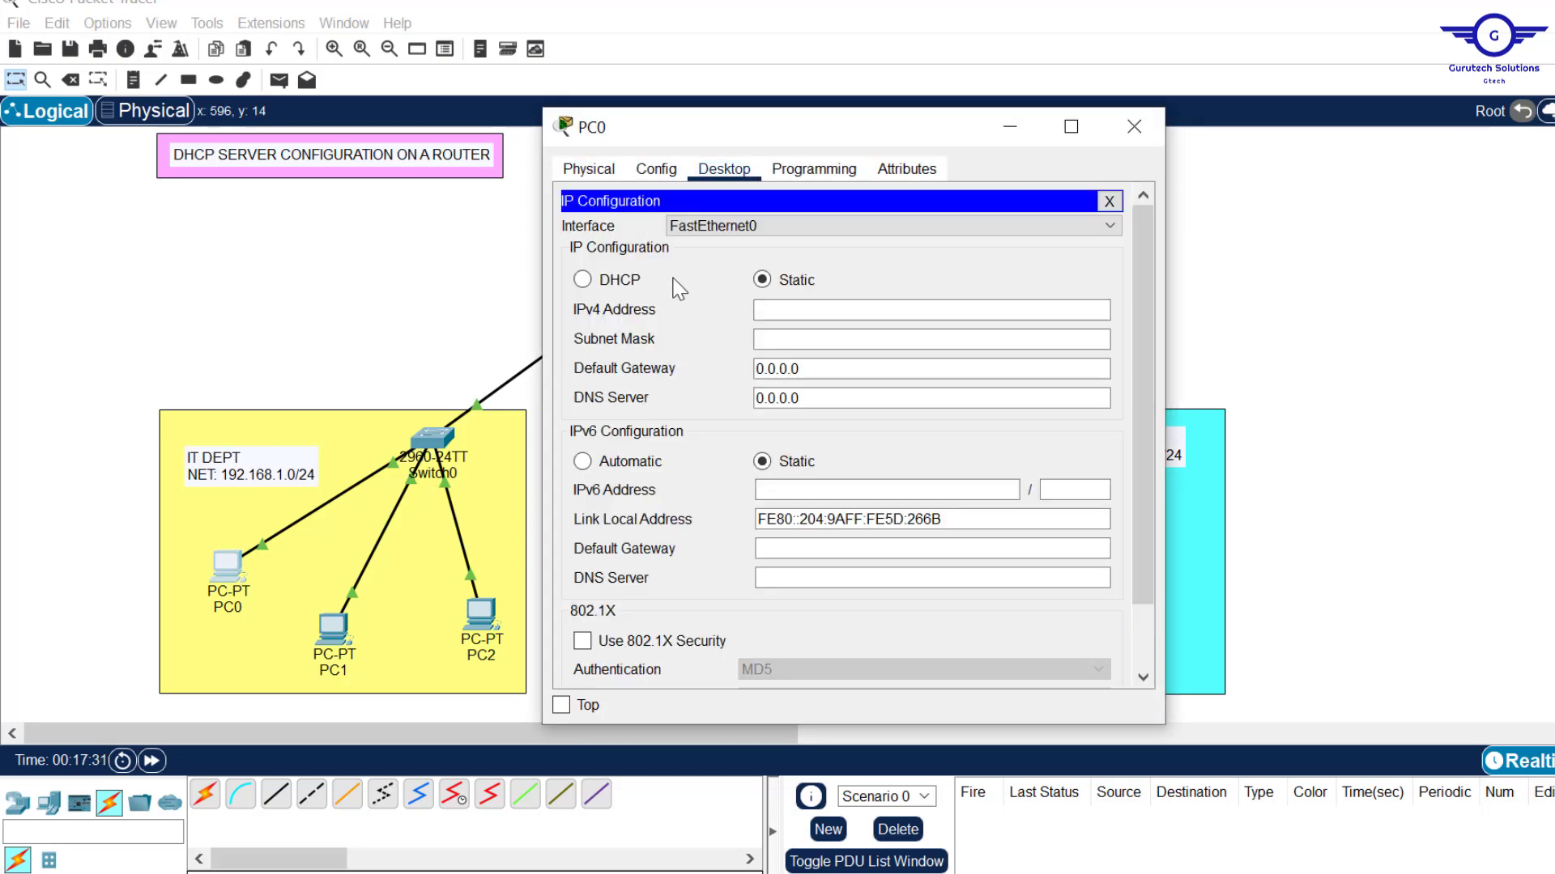
click(583, 280)
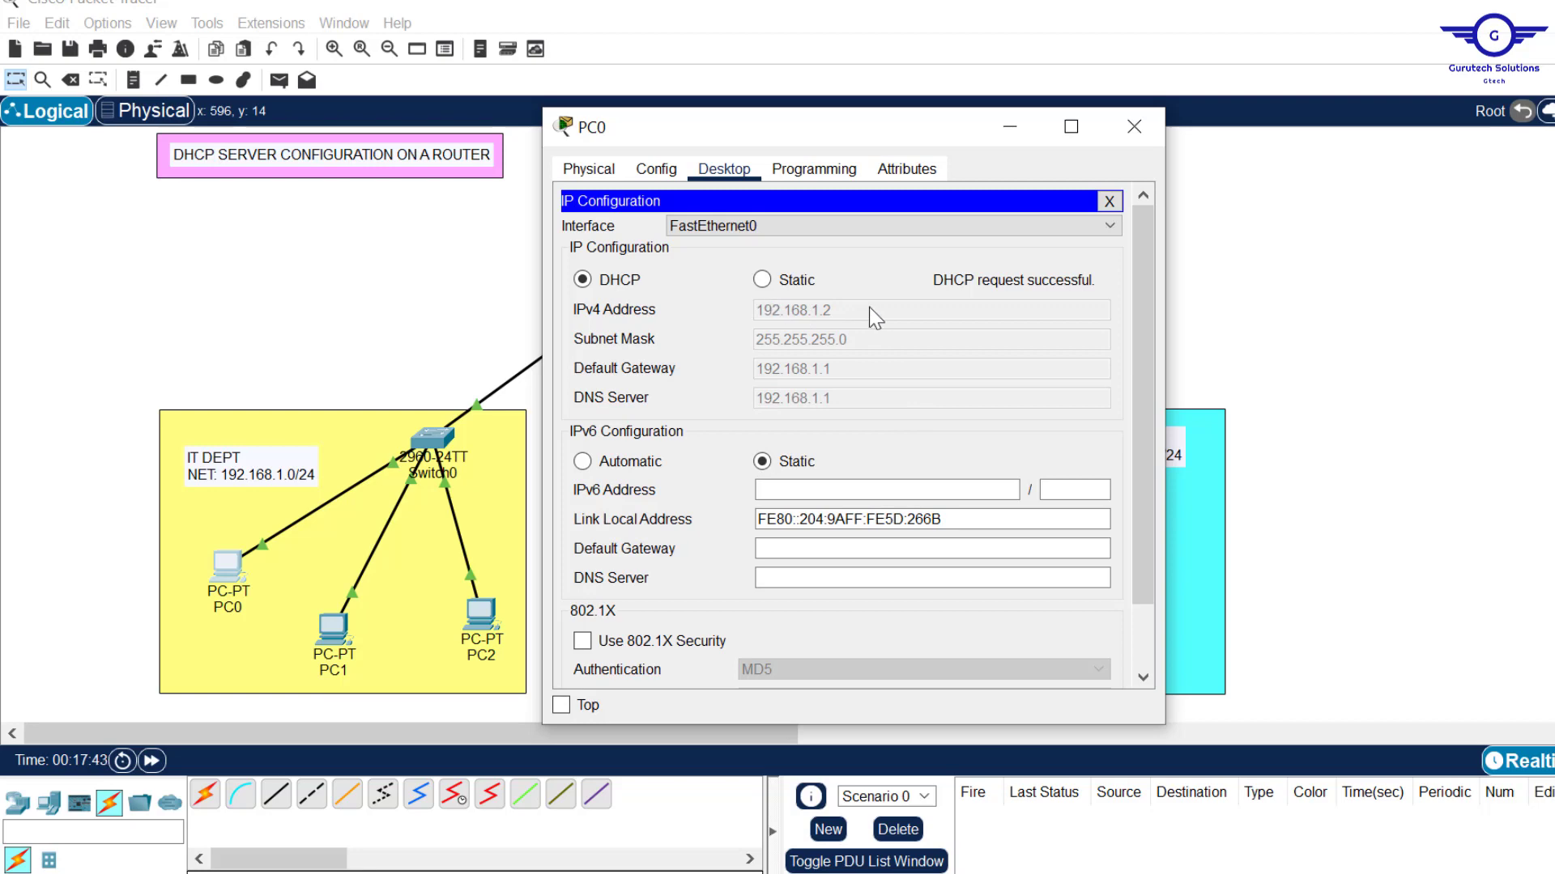
click(1134, 127)
Set PC4's IP configuration to DHCP and close its window.
click(1139, 557)
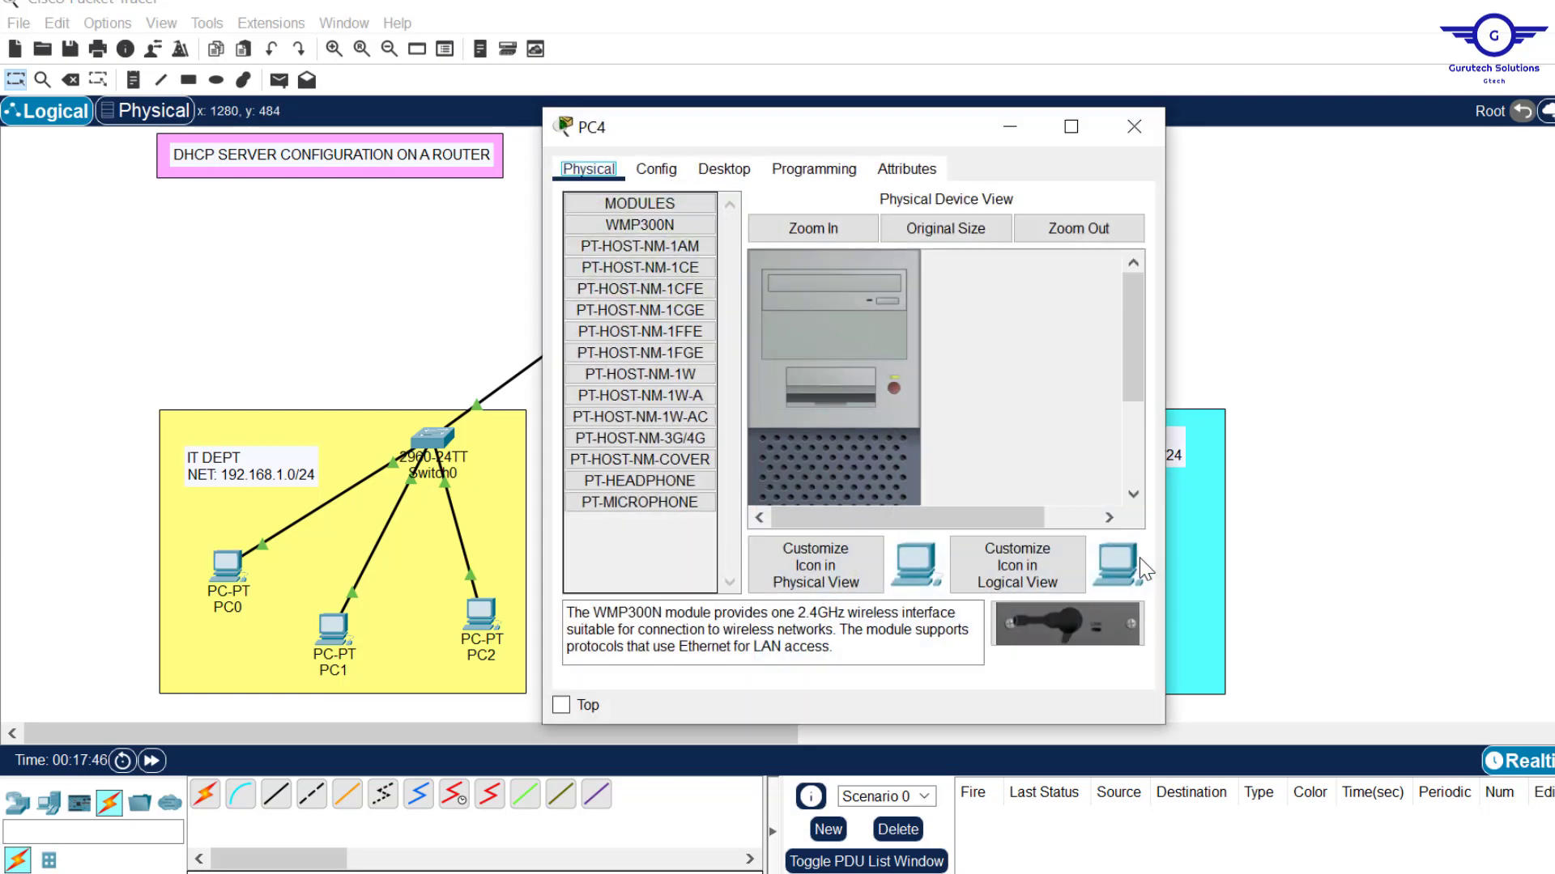
click(724, 168)
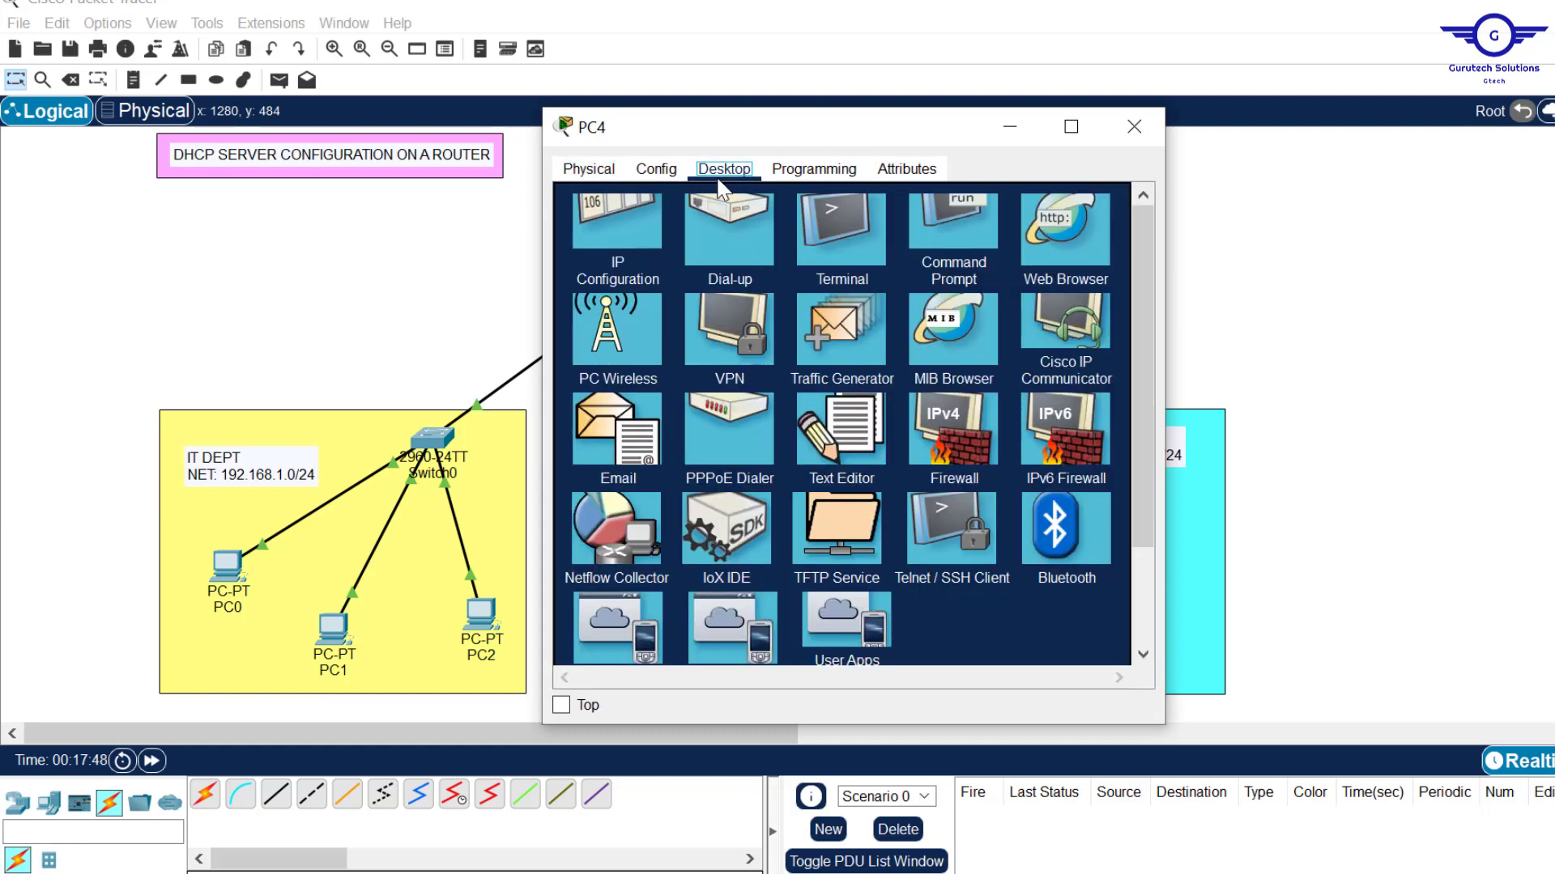
click(628, 228)
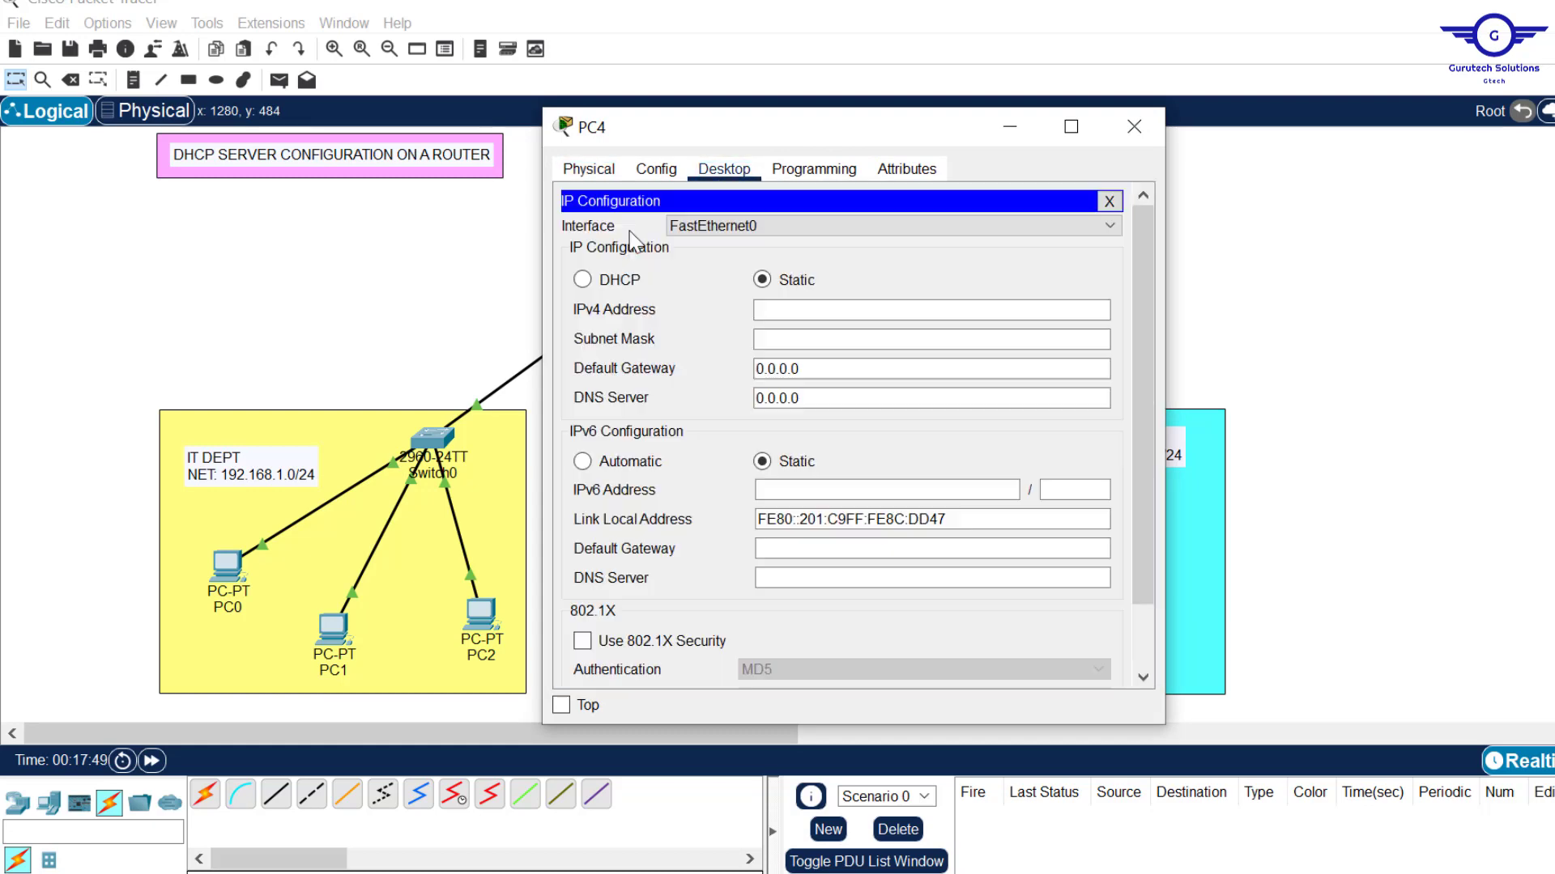
click(582, 280)
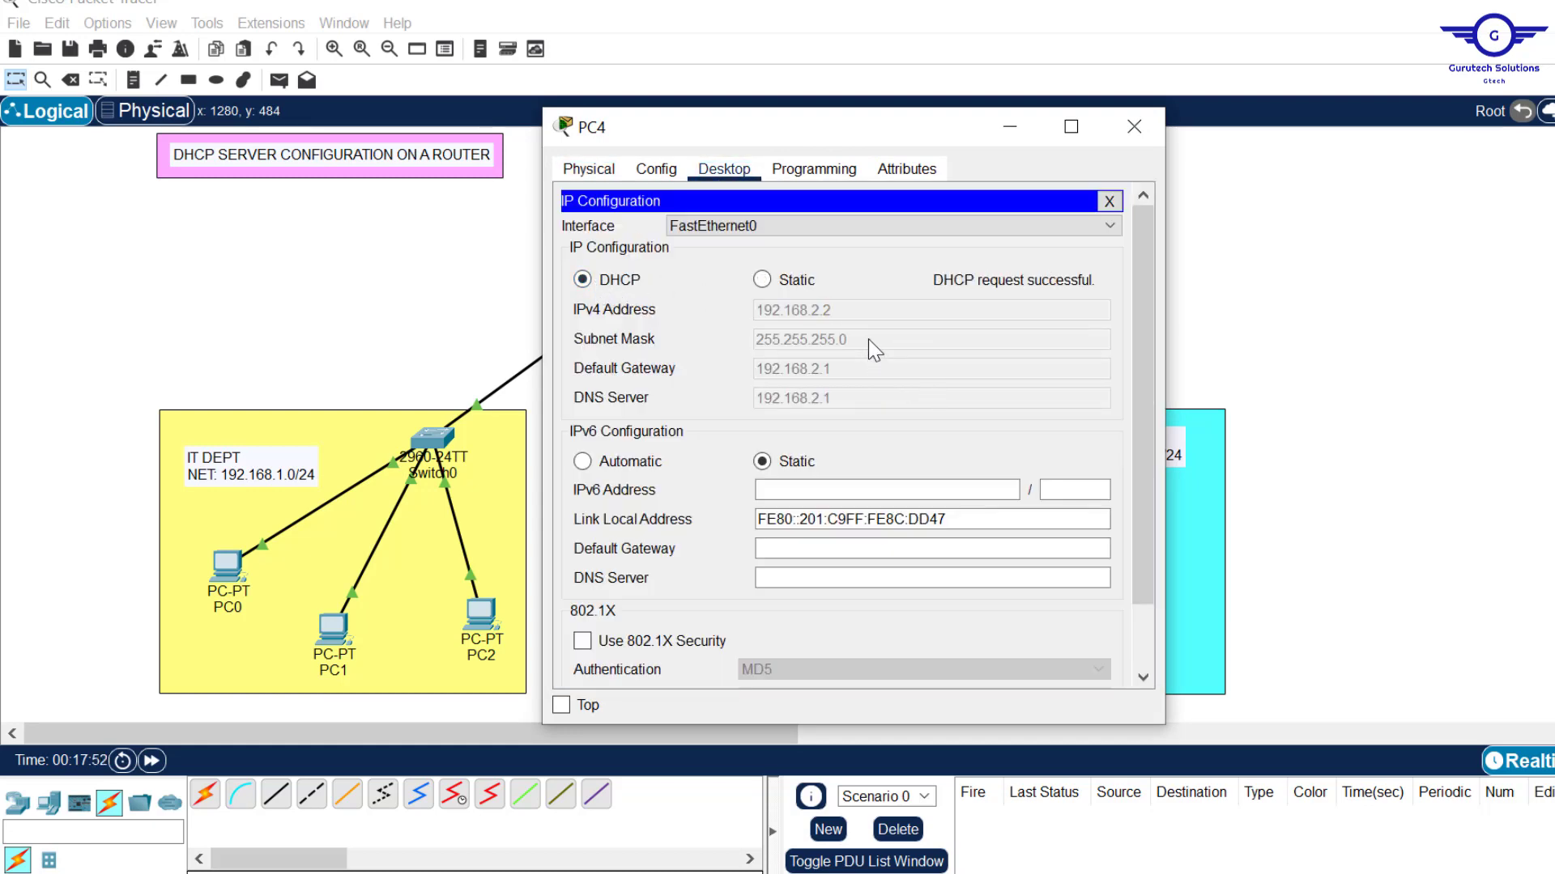
click(1134, 128)
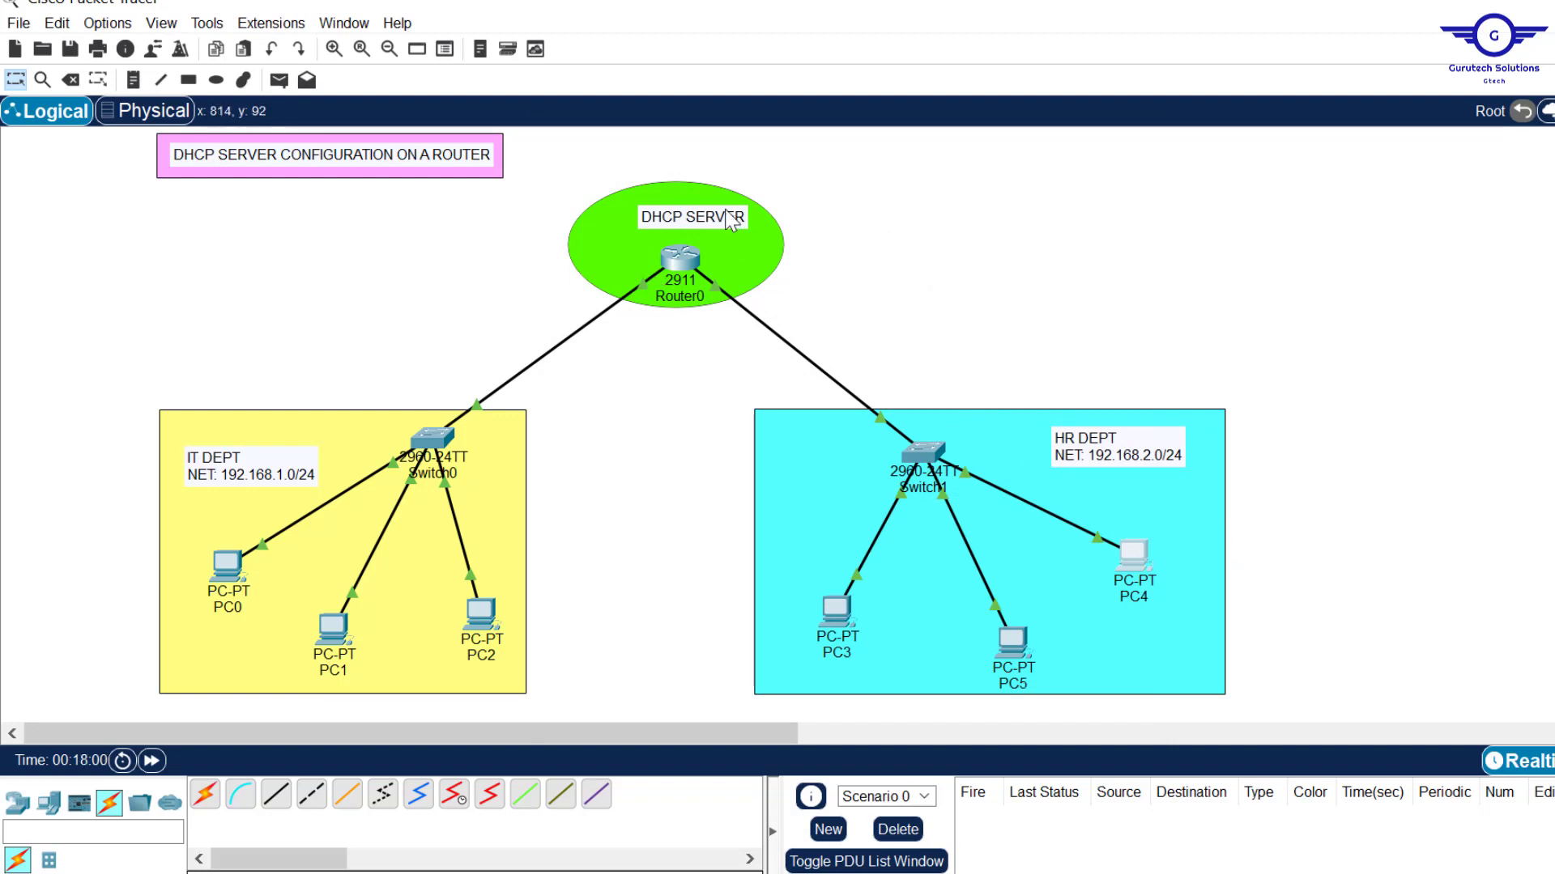
On Router0, exclude the IT range with ip dhcp excluded-address 192.168.1.1 192.168.1.10, widening the CLI window to fit the command.
click(679, 261)
key(Return)
key(Return)
key(Return)
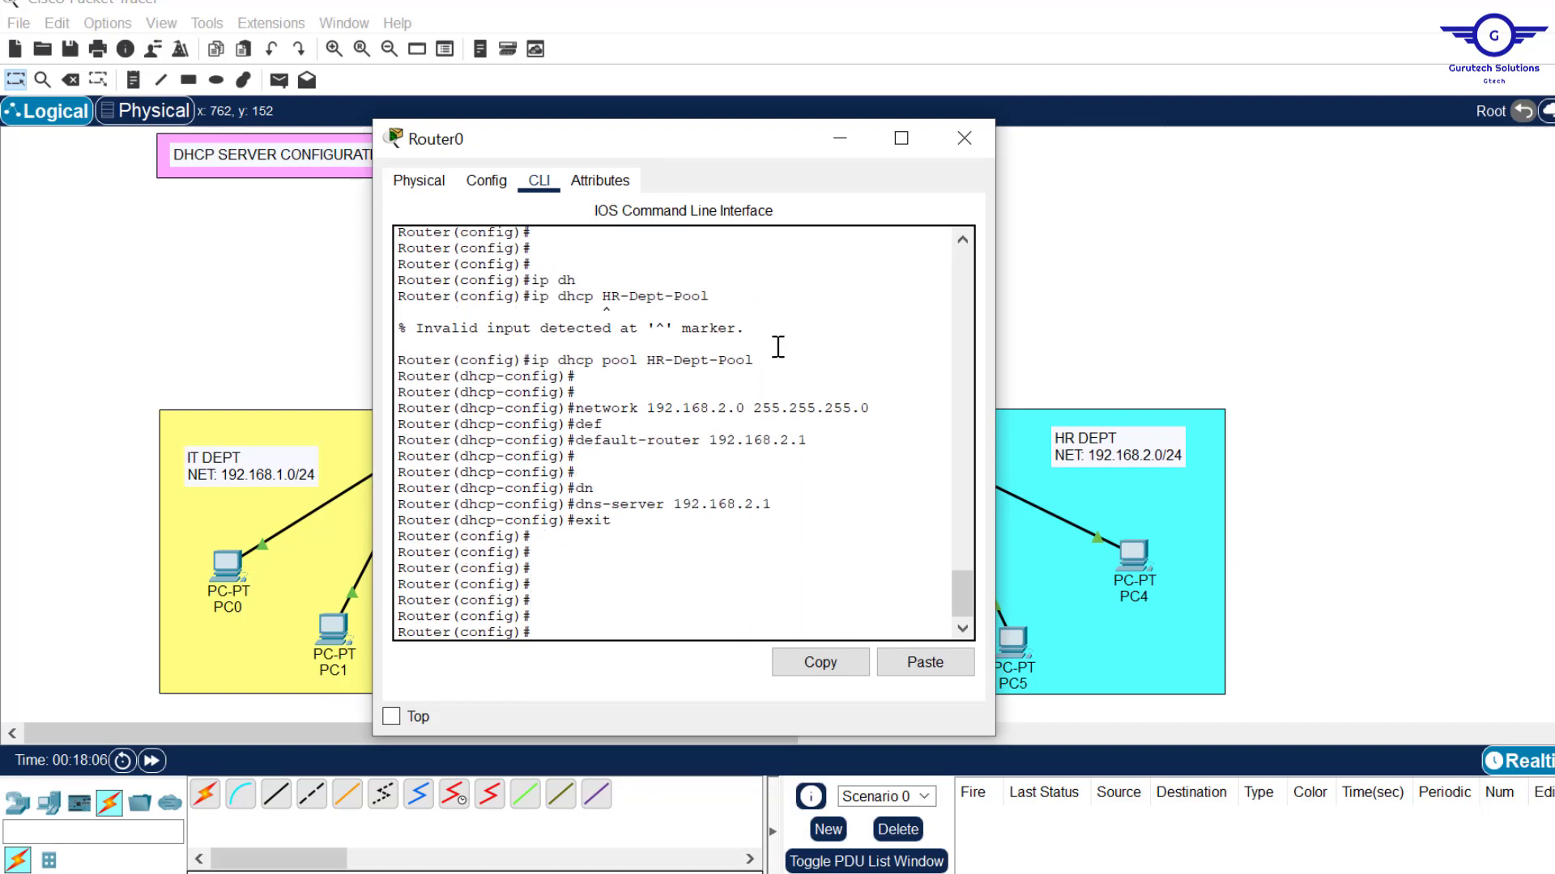
text(ip dhc)
key(Tab)
text(ex)
key(Tab)
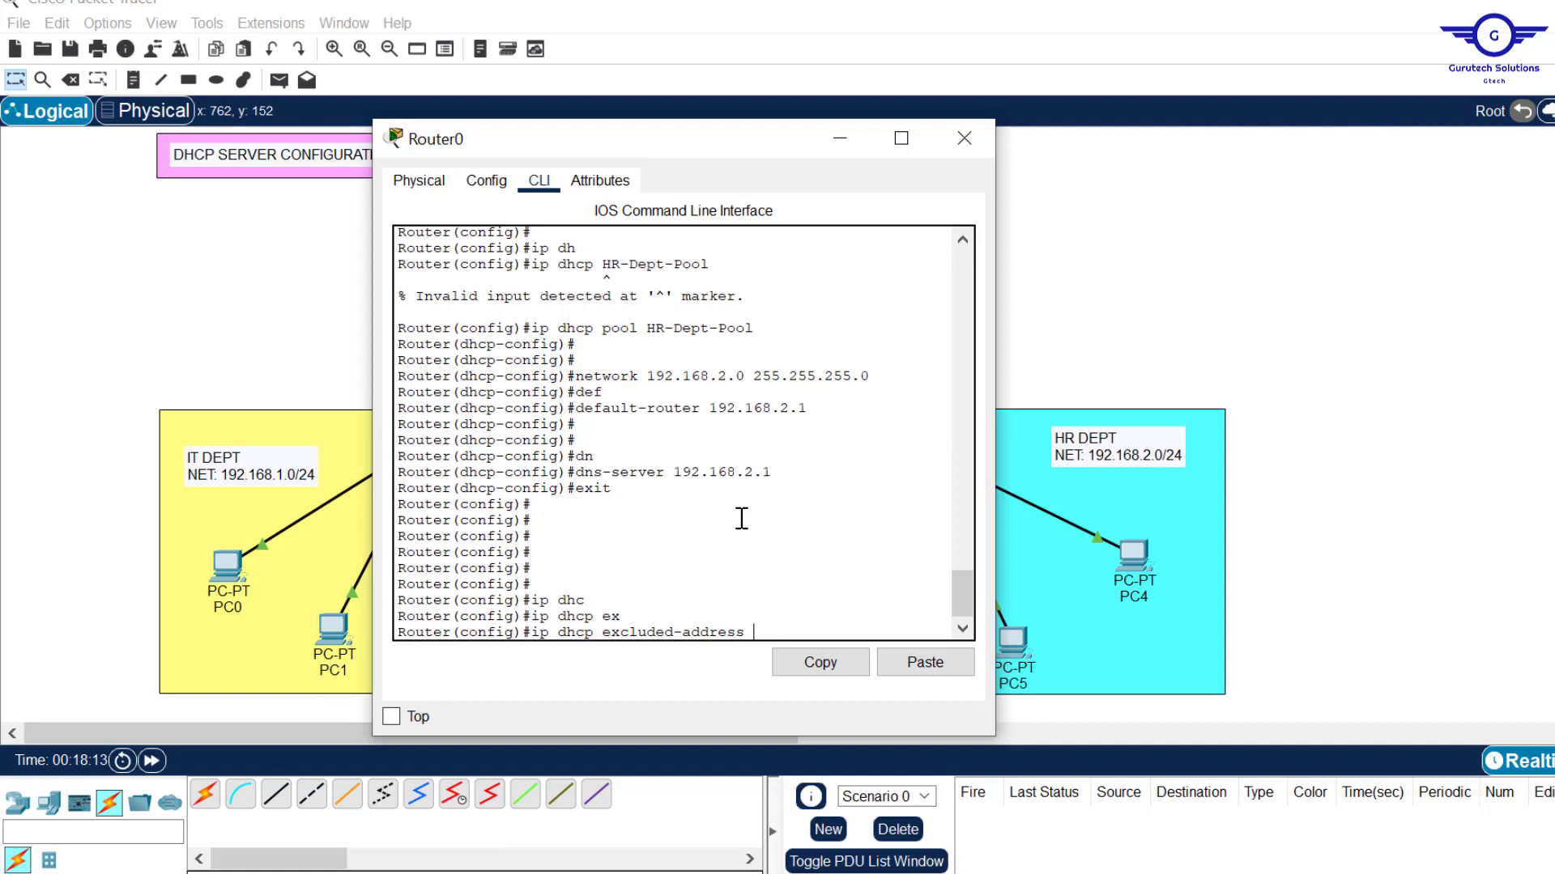
text(192.168.1.1 192.168.1.10)
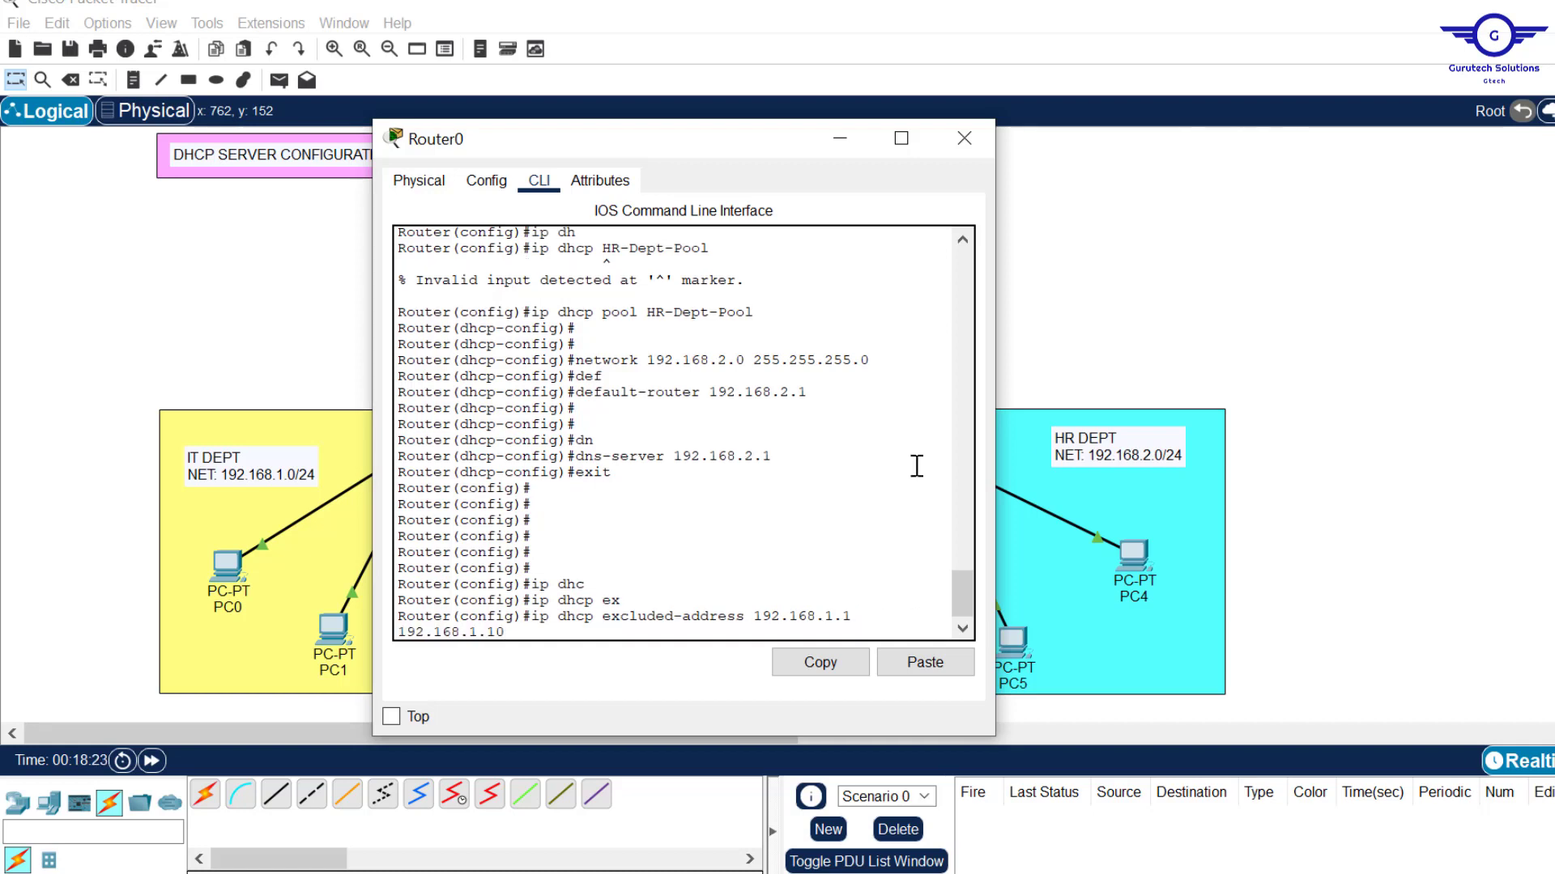
drag(997, 409, 1280, 441)
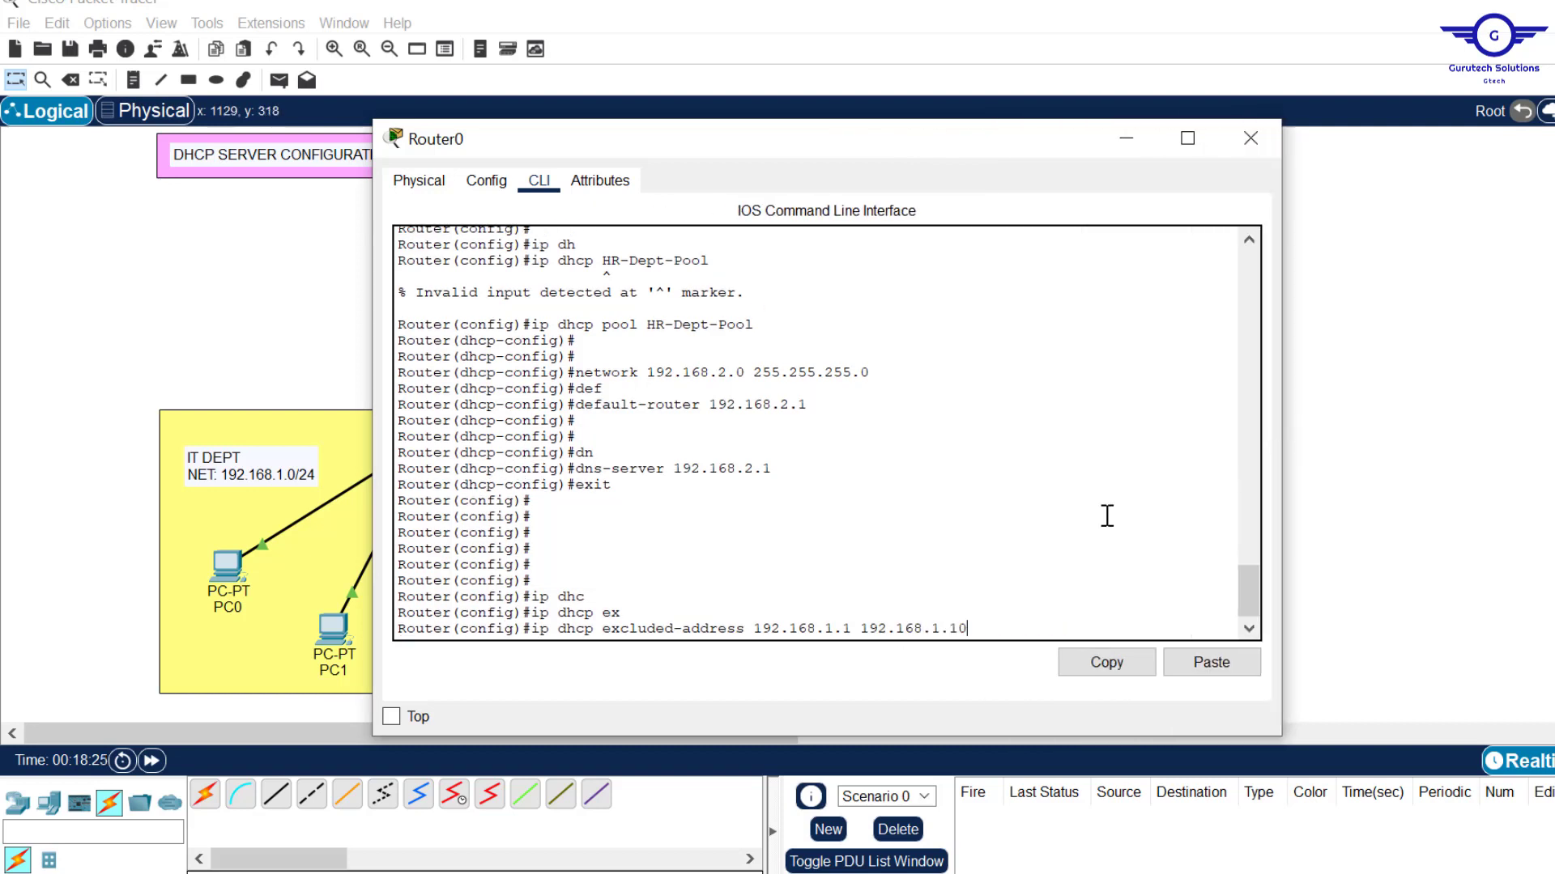
drag(648, 630, 759, 629)
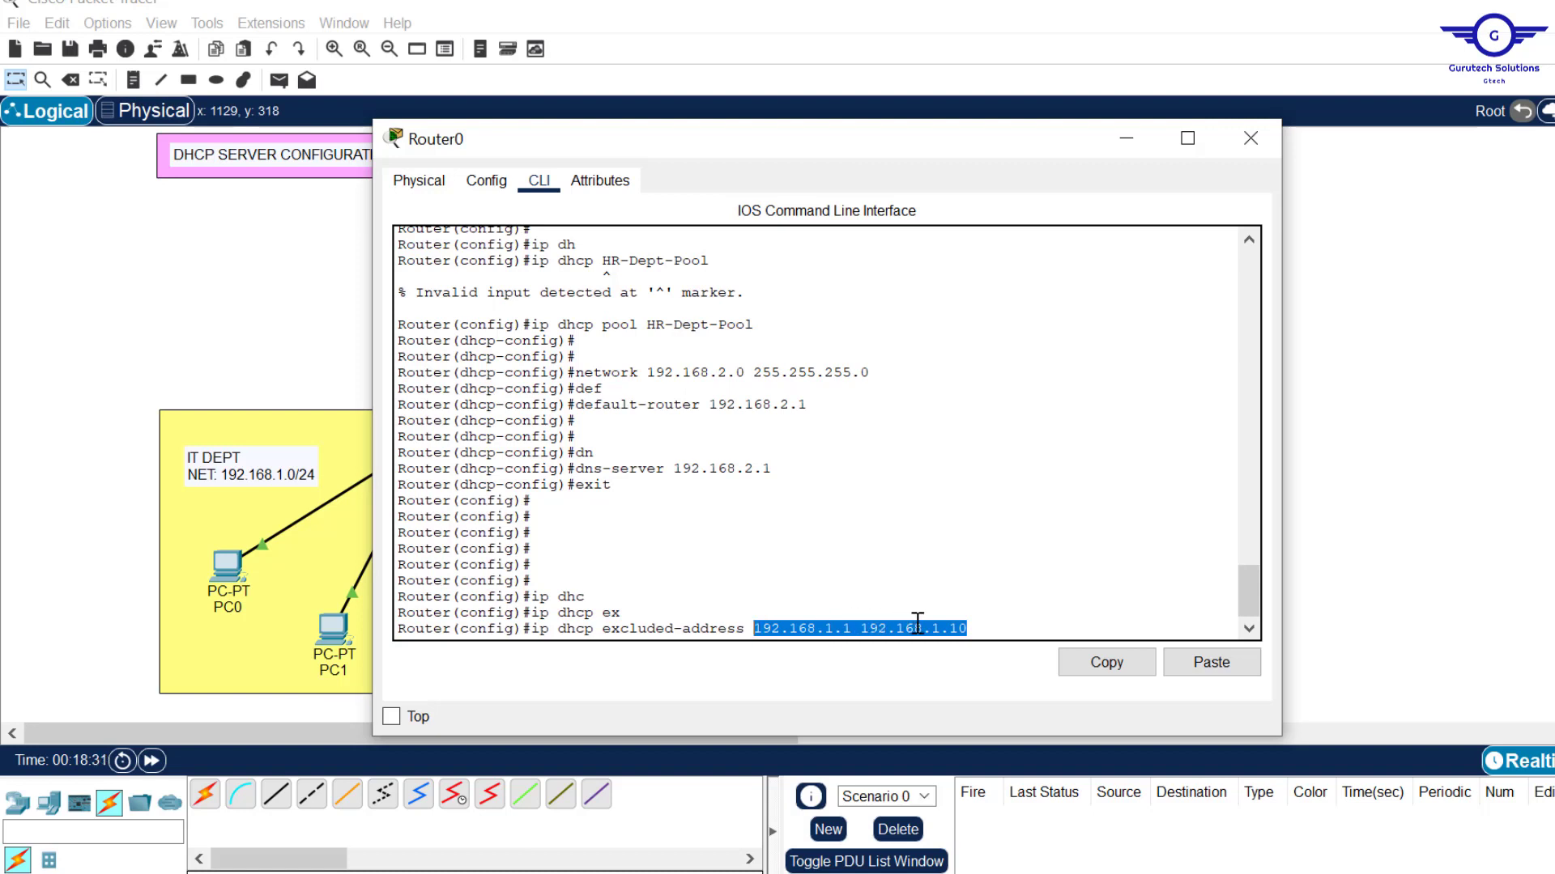
click(969, 630)
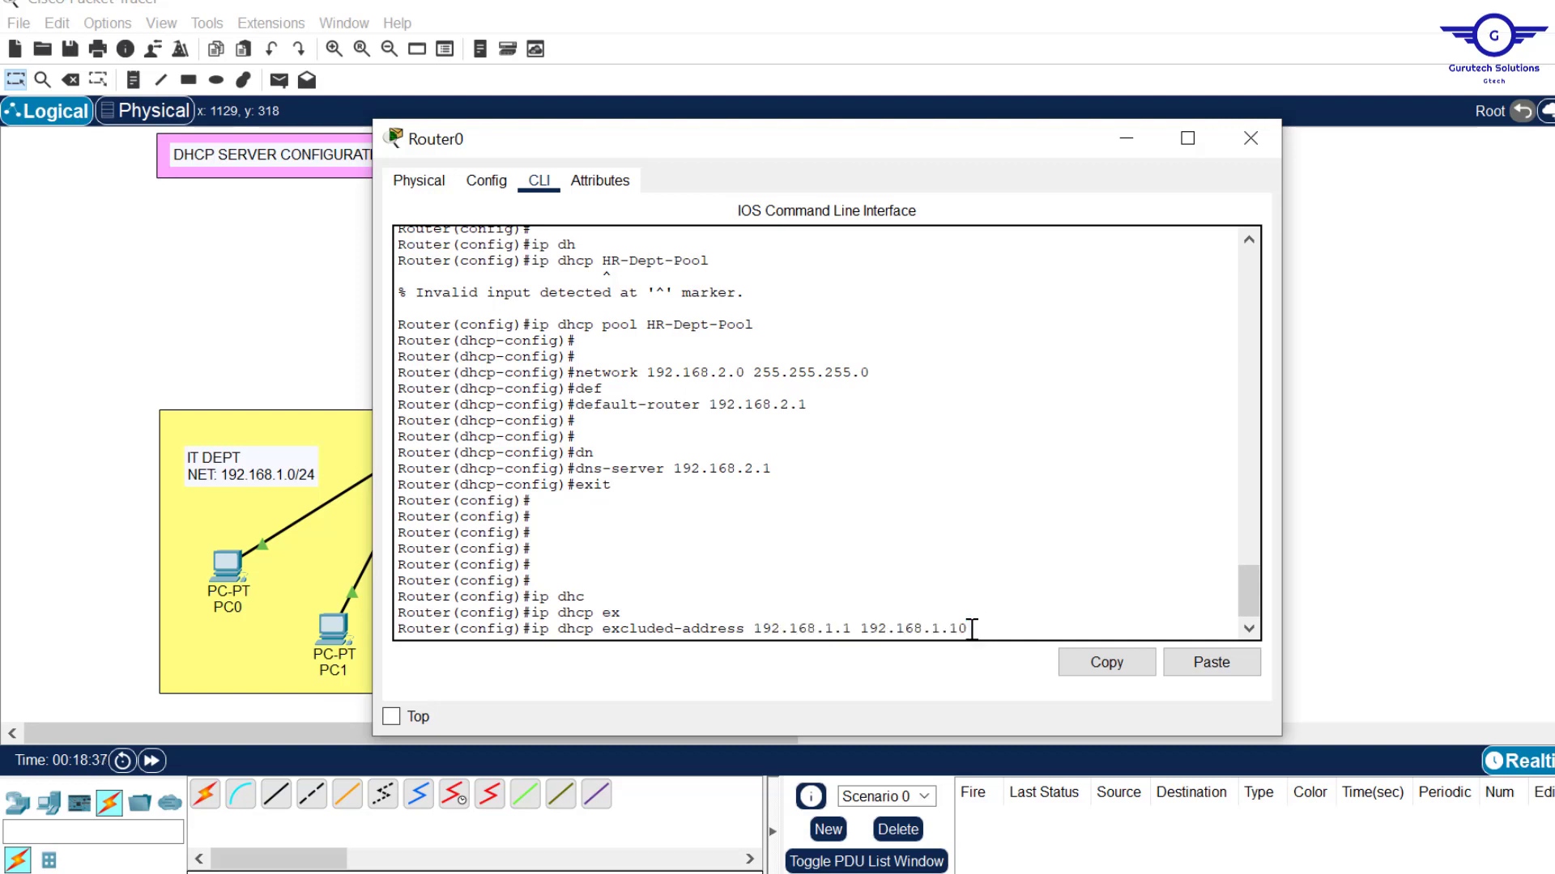
drag(966, 630, 755, 628)
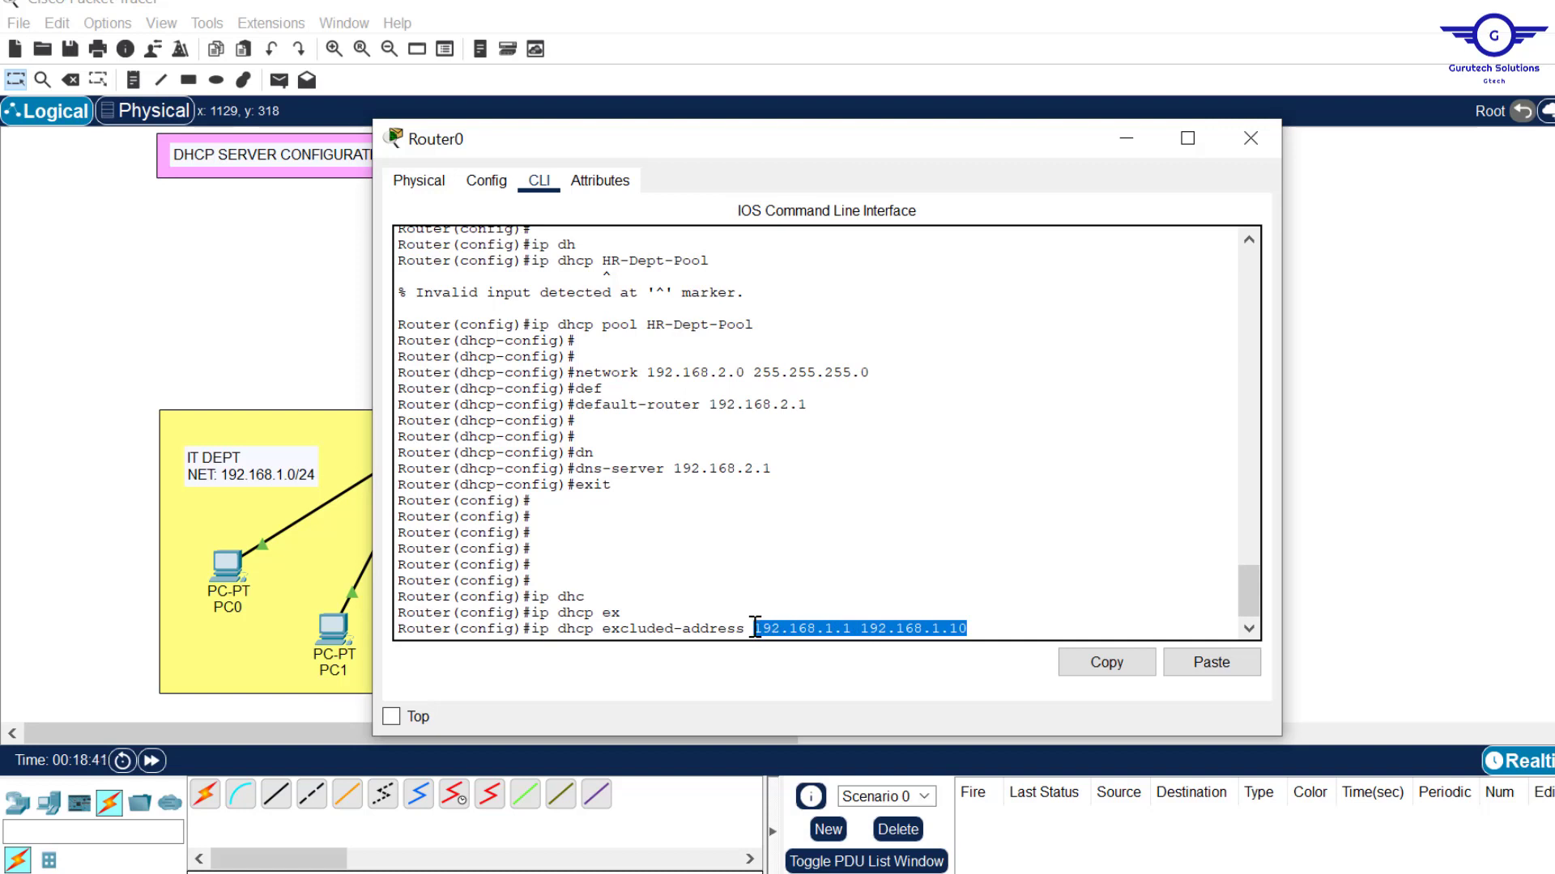
key(Return)
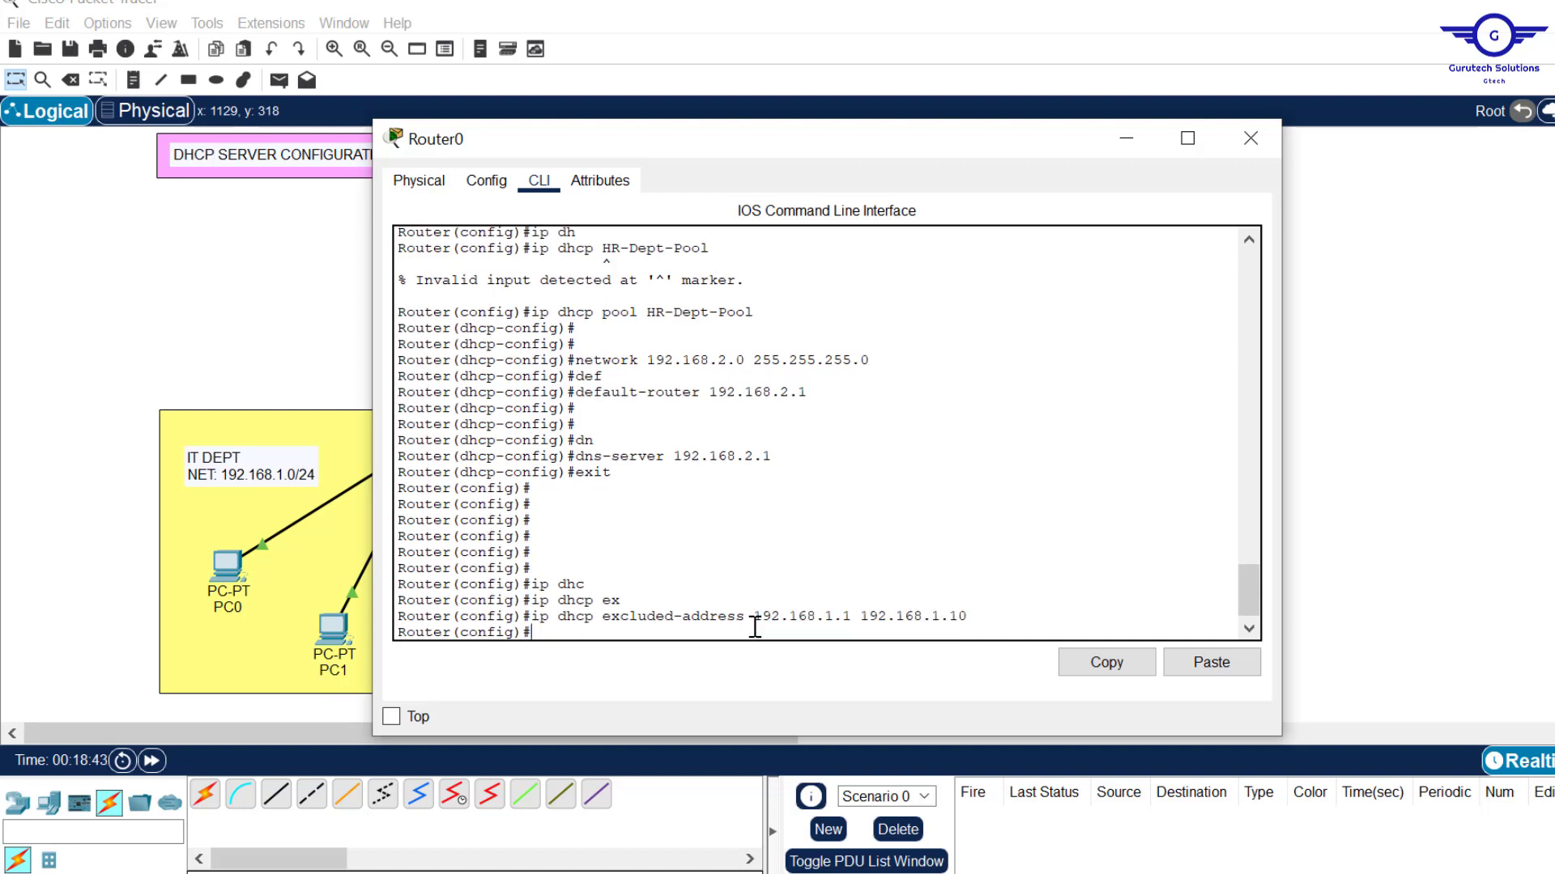
Reuse the exclusion command for the HR network as ip dhcp excluded-address 192.168.2.1 192.168.2.10.
key(Up)
key(BackSpace)
key(BackSpace)
key(BackSpace)
key(BackSpace)
text(2.10)
key(Left)
key(Left)
key(Left)
key(Left)
key(Left)
key(Left)
key(Left)
key(Left)
key(Left)
key(Left)
key(Left)
key(Left)
key(Left)
key(Left)
key(Left)
key(BackSpace)
text(2)
key(Return)
key(Return)
key(Return)
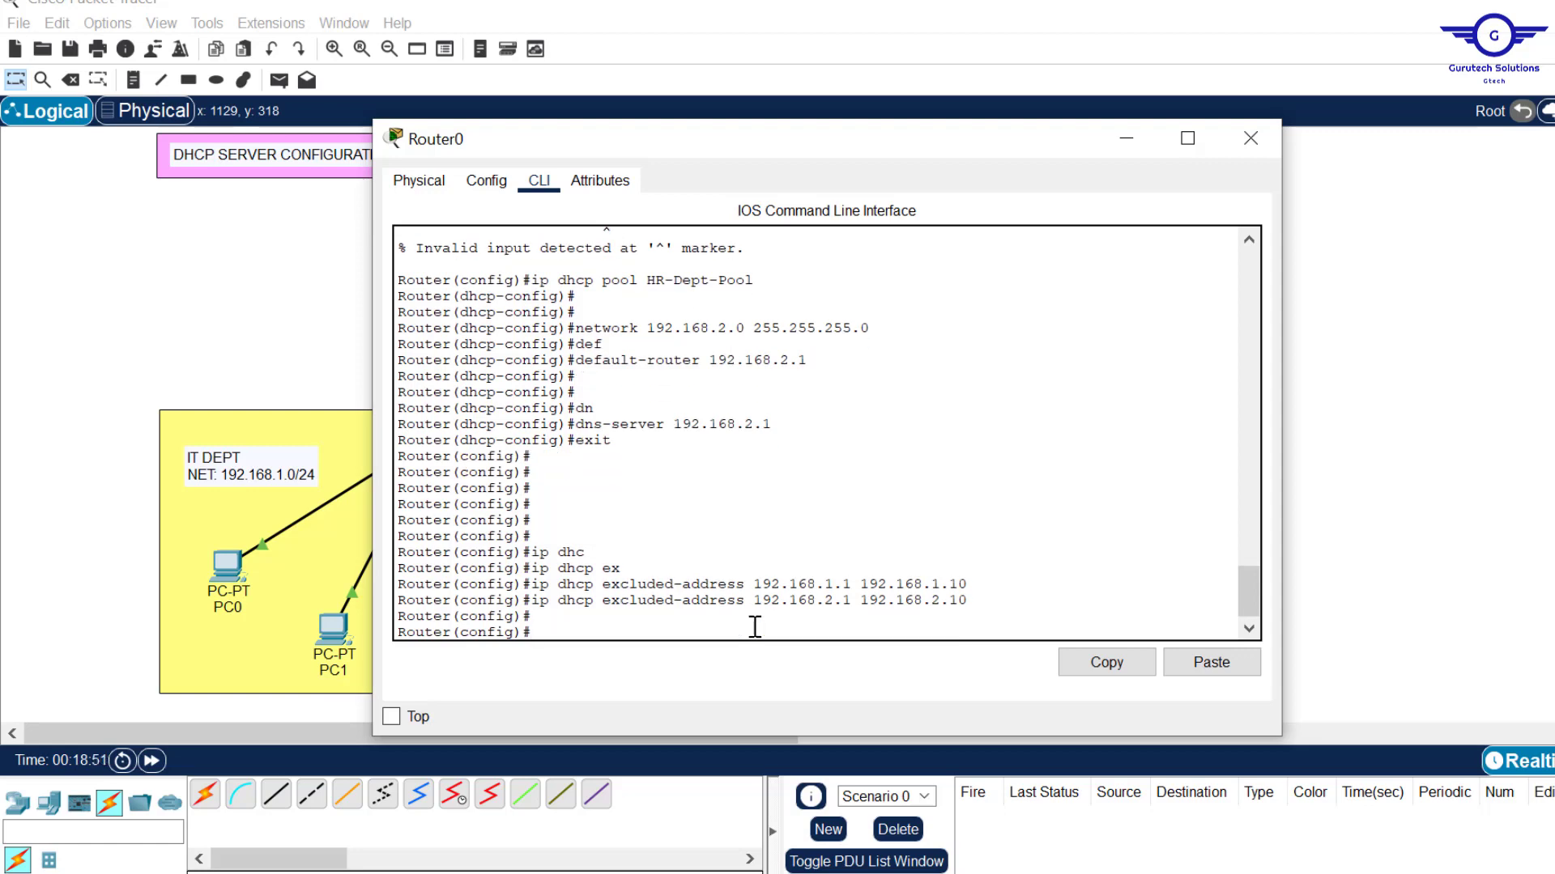
Save the router configuration with do wr and close the Router0 window.
text(do wr)
key(Return)
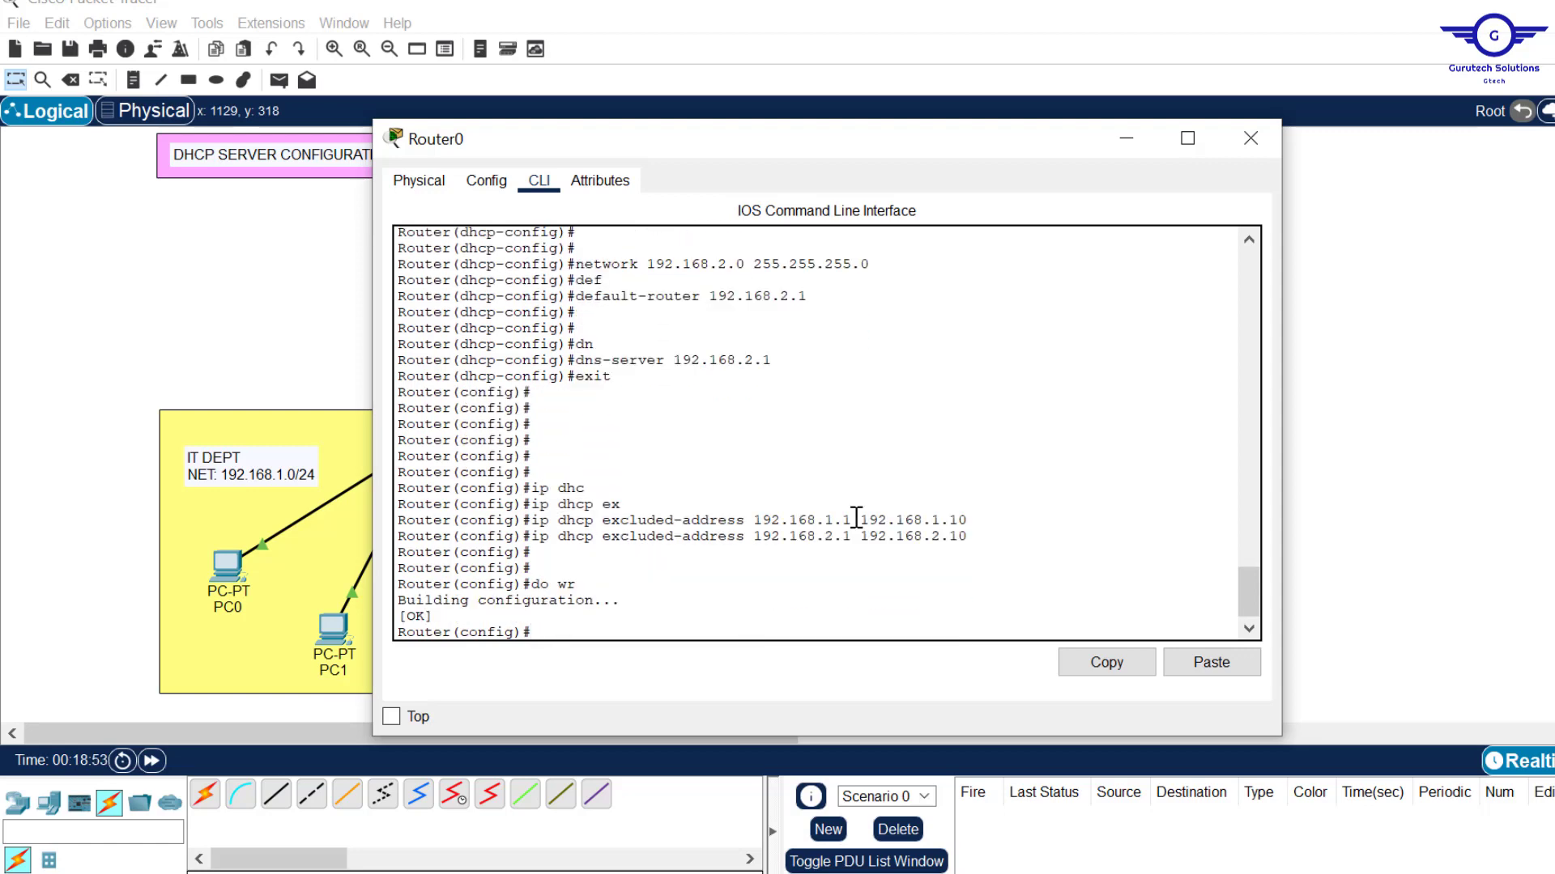
click(1250, 138)
Renew PC0's address by switching its IP configuration to Static and back to DHCP, then close its window.
click(226, 570)
click(615, 240)
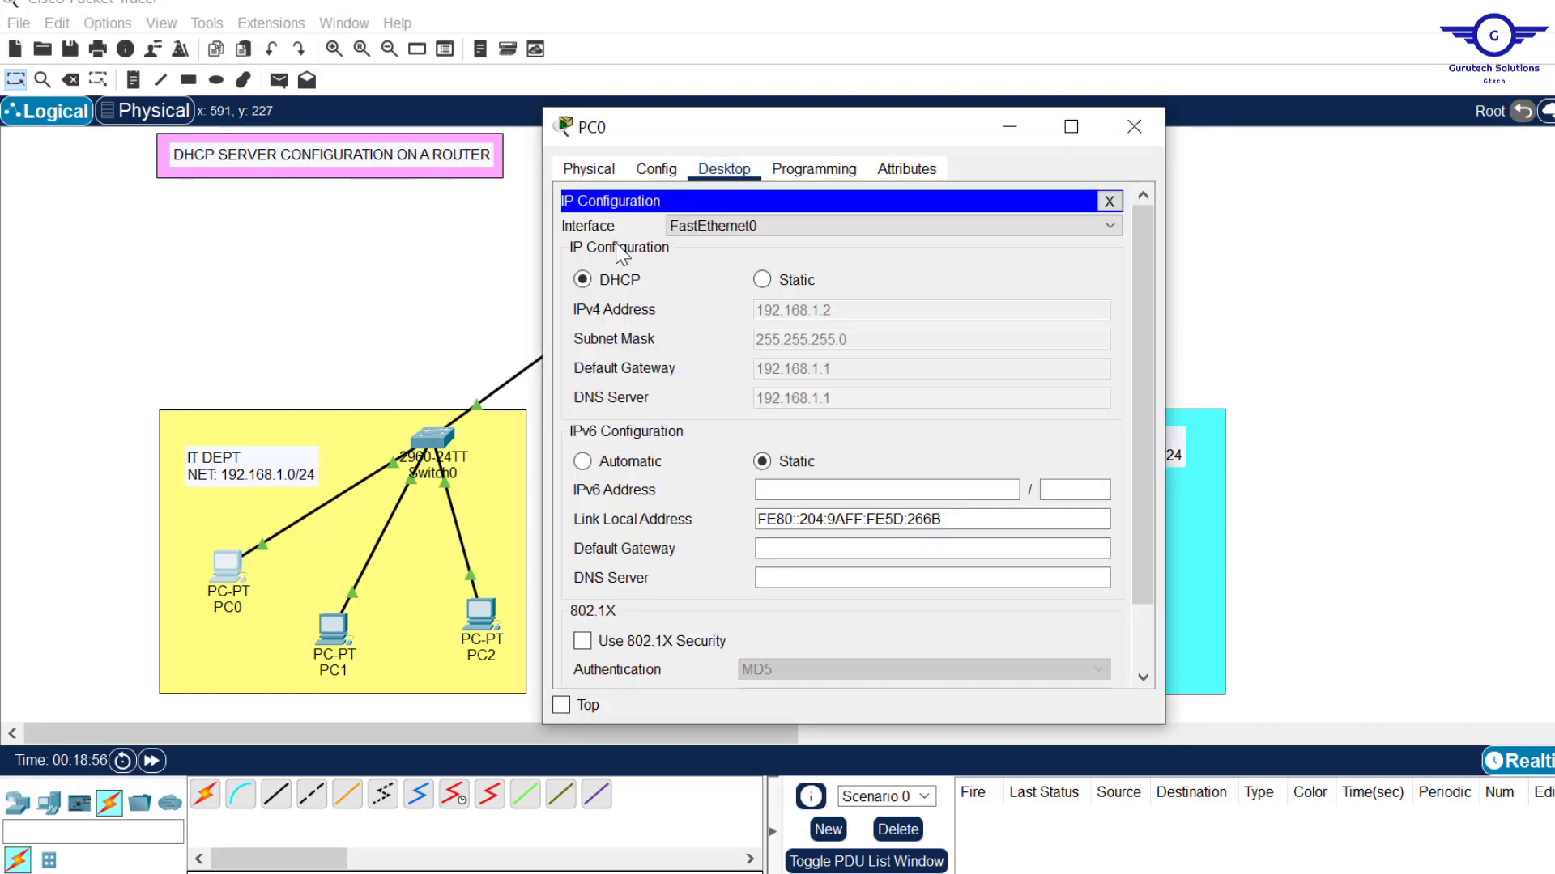
click(763, 279)
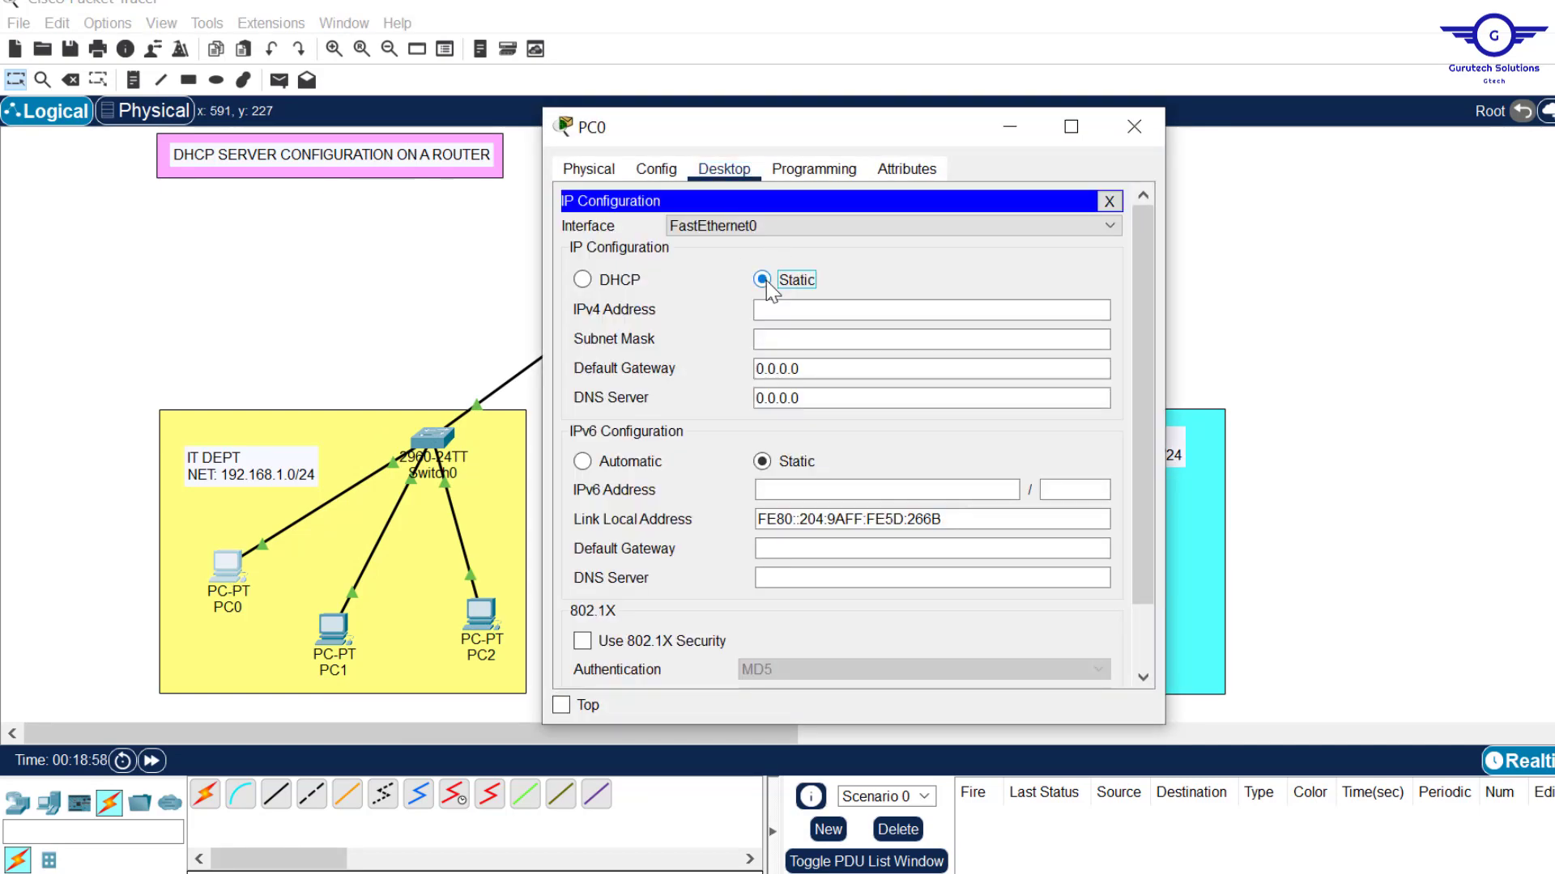
click(601, 279)
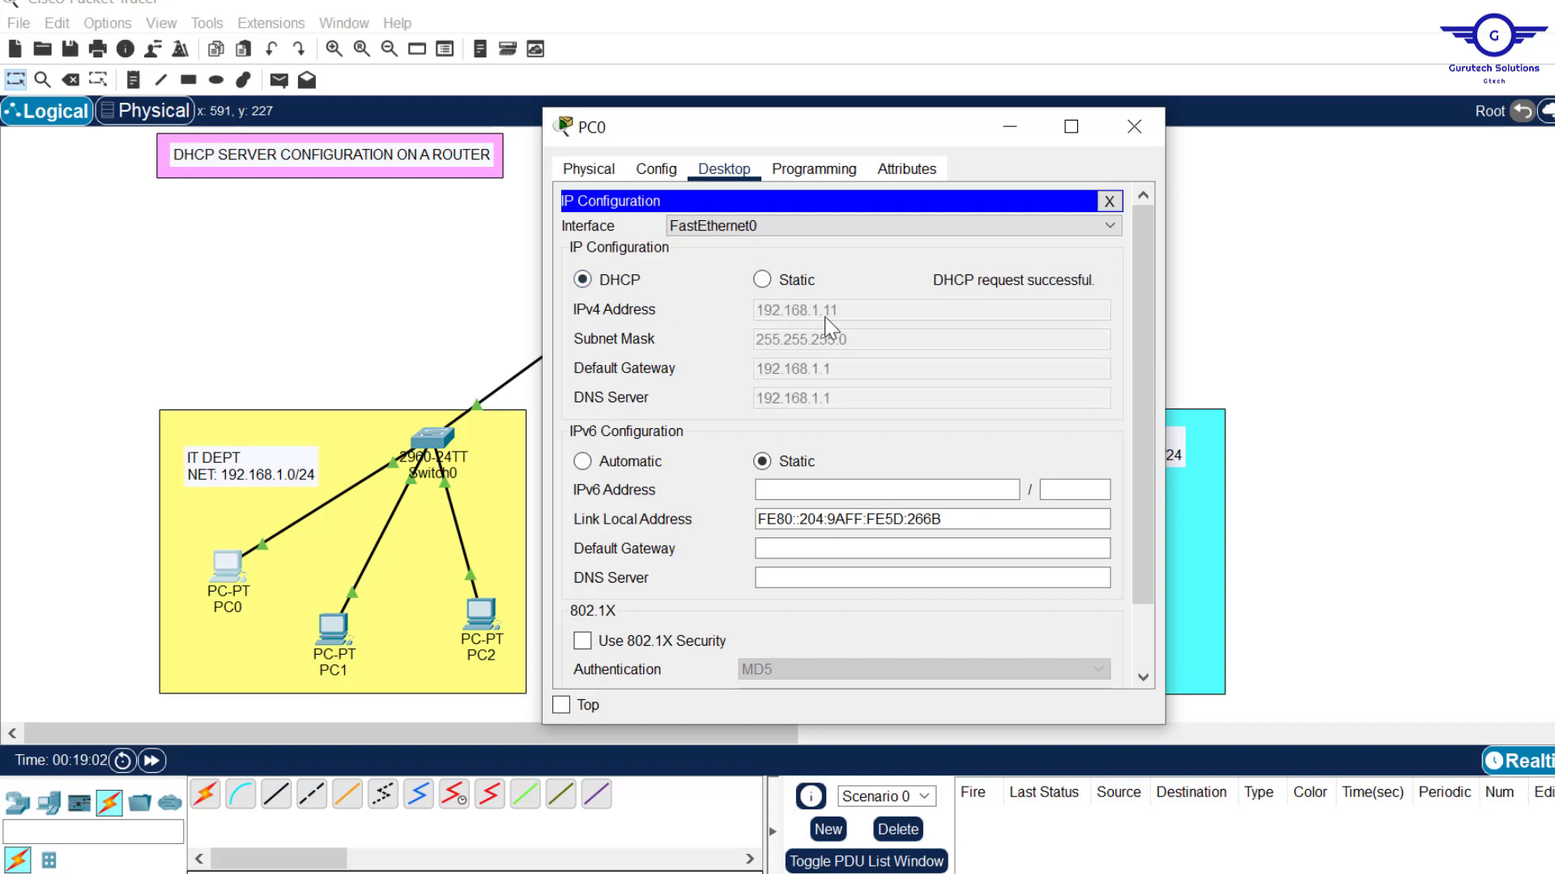
click(1137, 136)
Set PC1's IP configuration to DHCP and close its window.
click(333, 632)
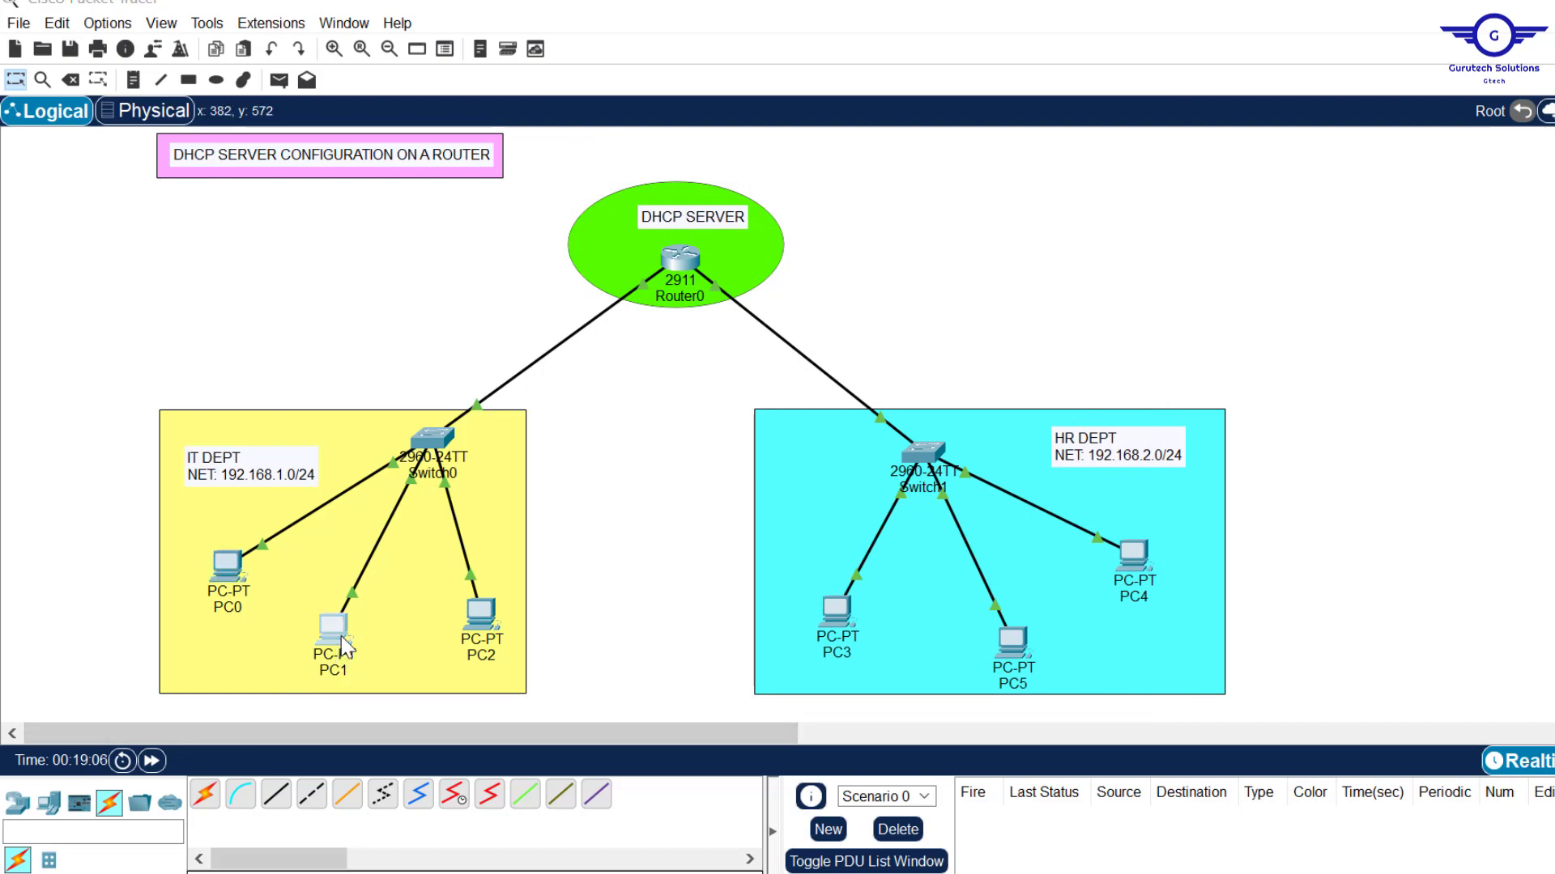
click(723, 170)
click(631, 276)
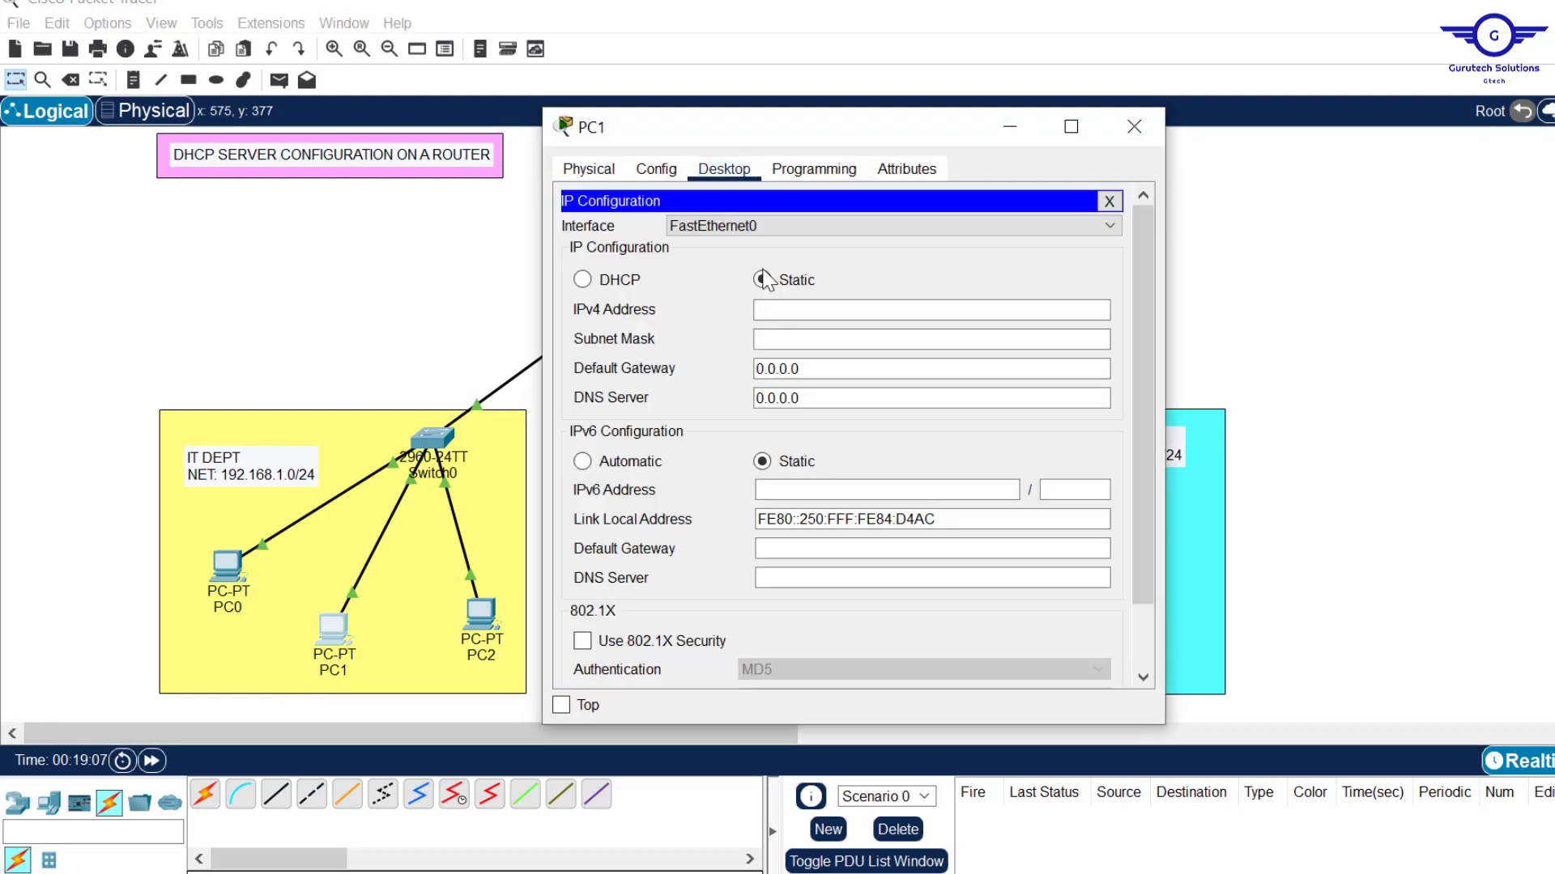
click(604, 278)
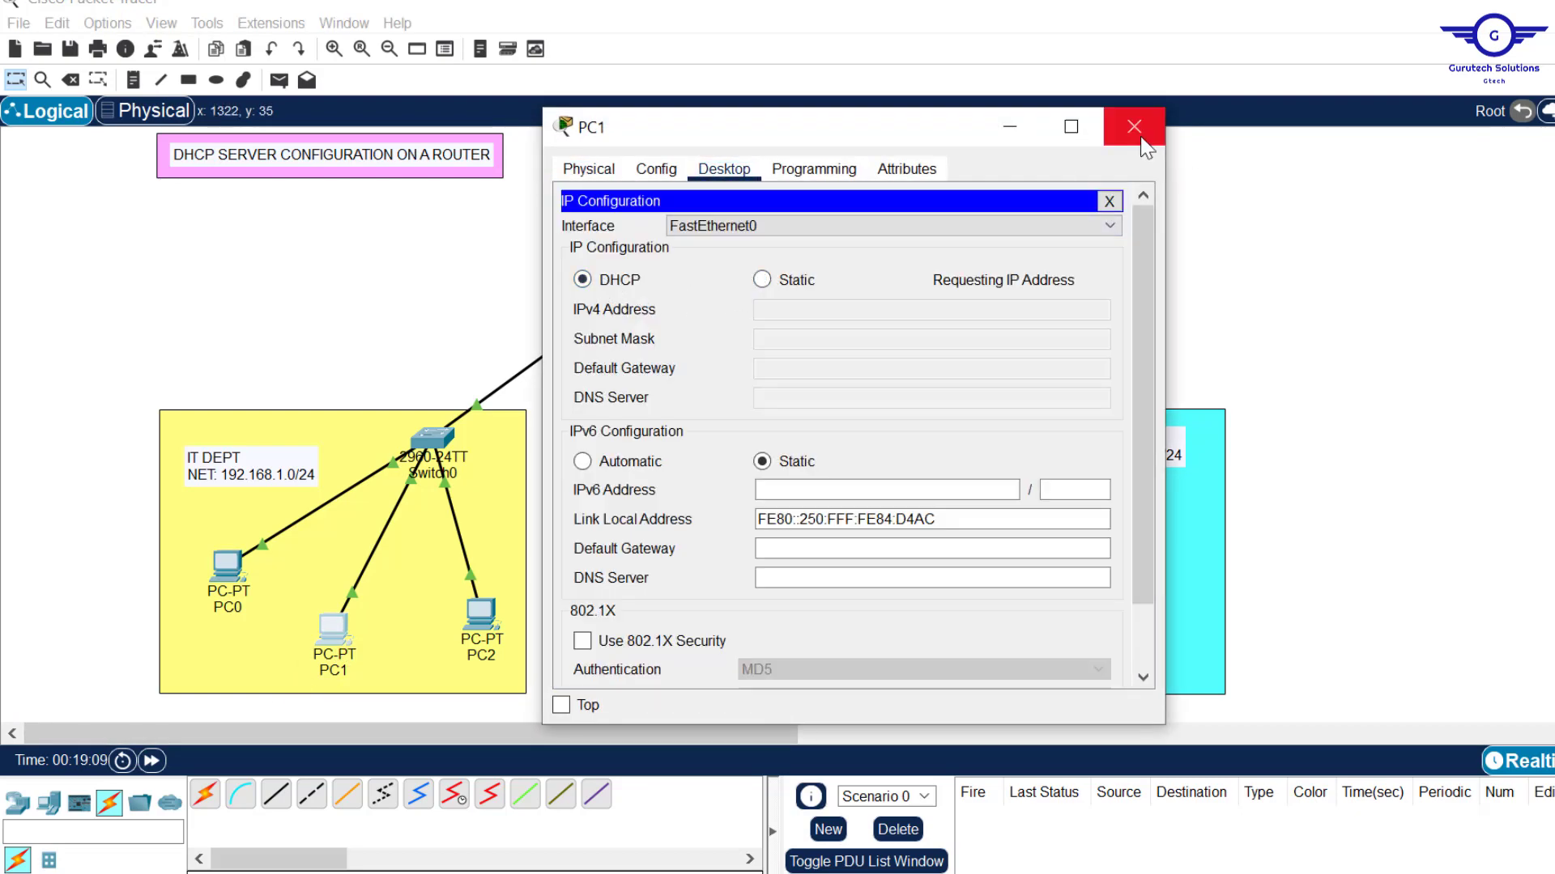
click(1137, 136)
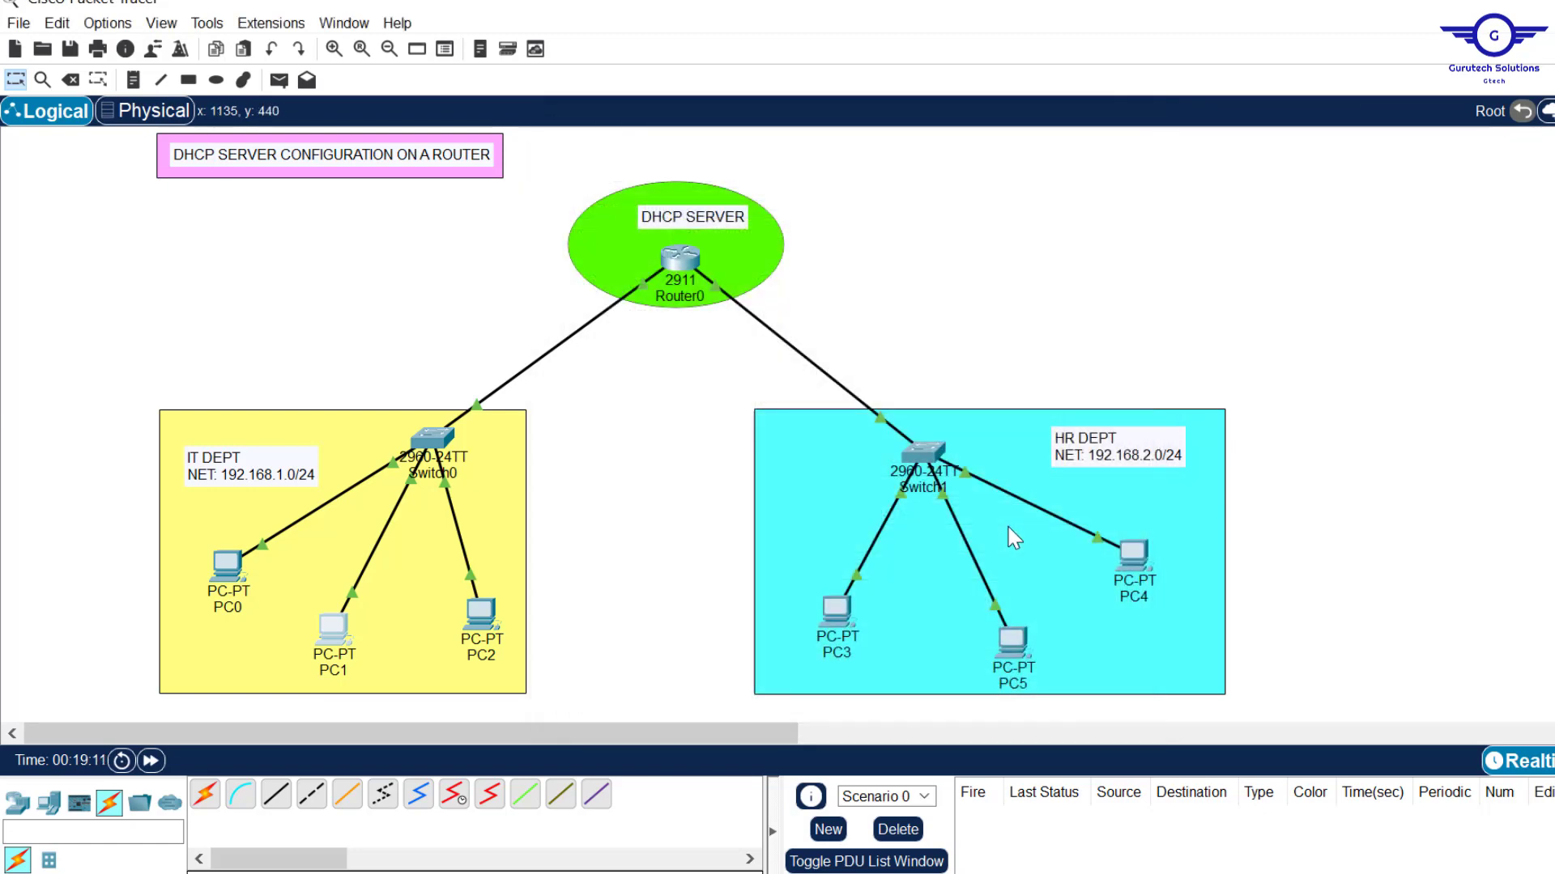
Renew PC4's address by switching its IP configuration to Static and back to DHCP, then close its window.
click(1137, 555)
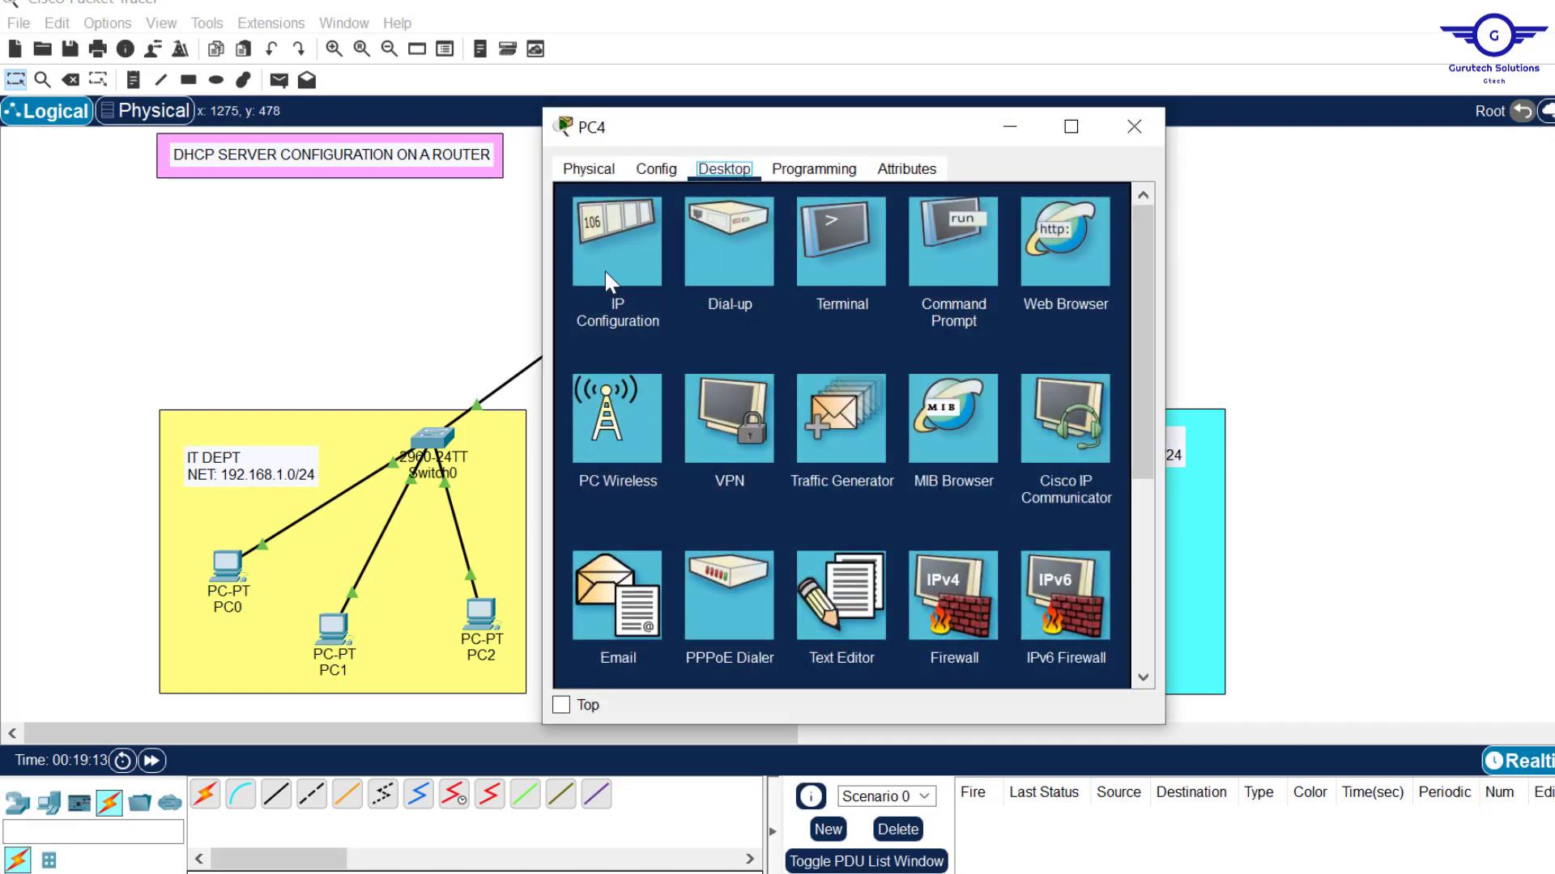
click(605, 271)
click(797, 282)
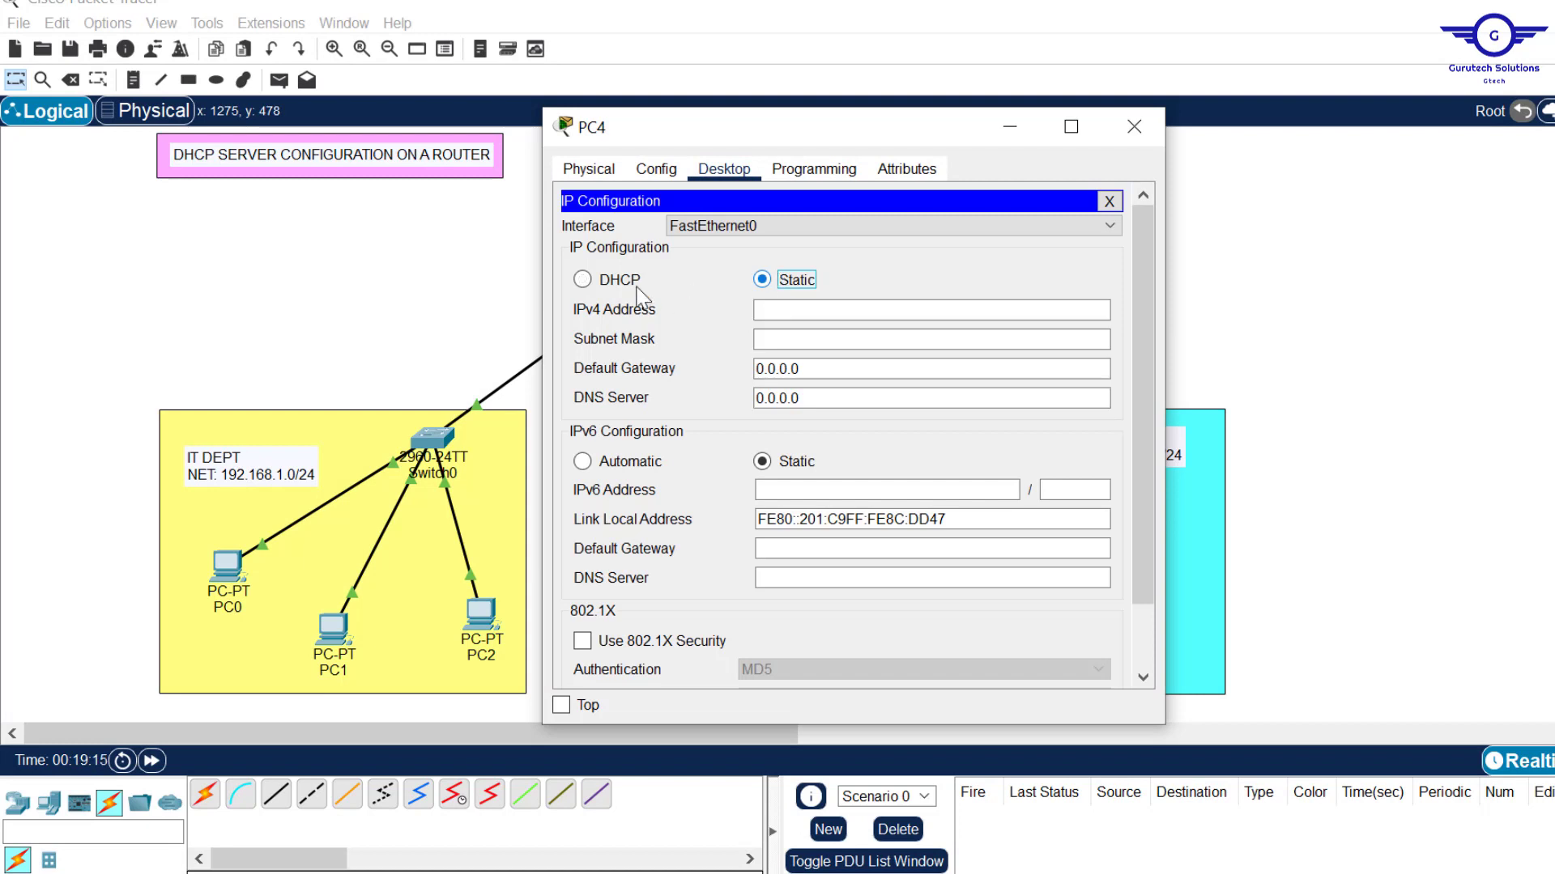
click(621, 286)
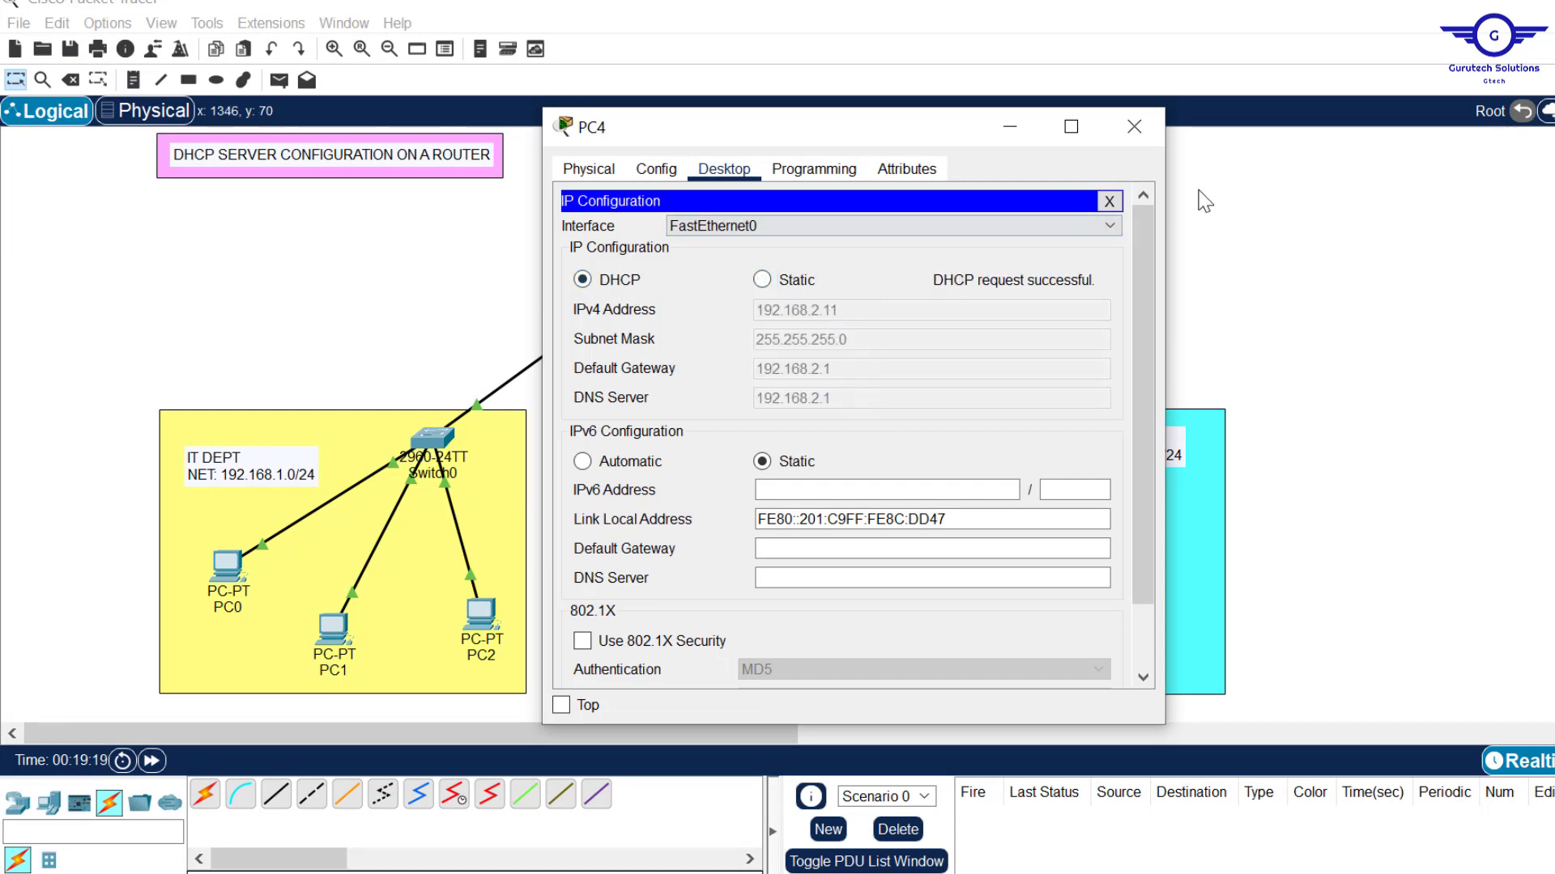
click(1132, 128)
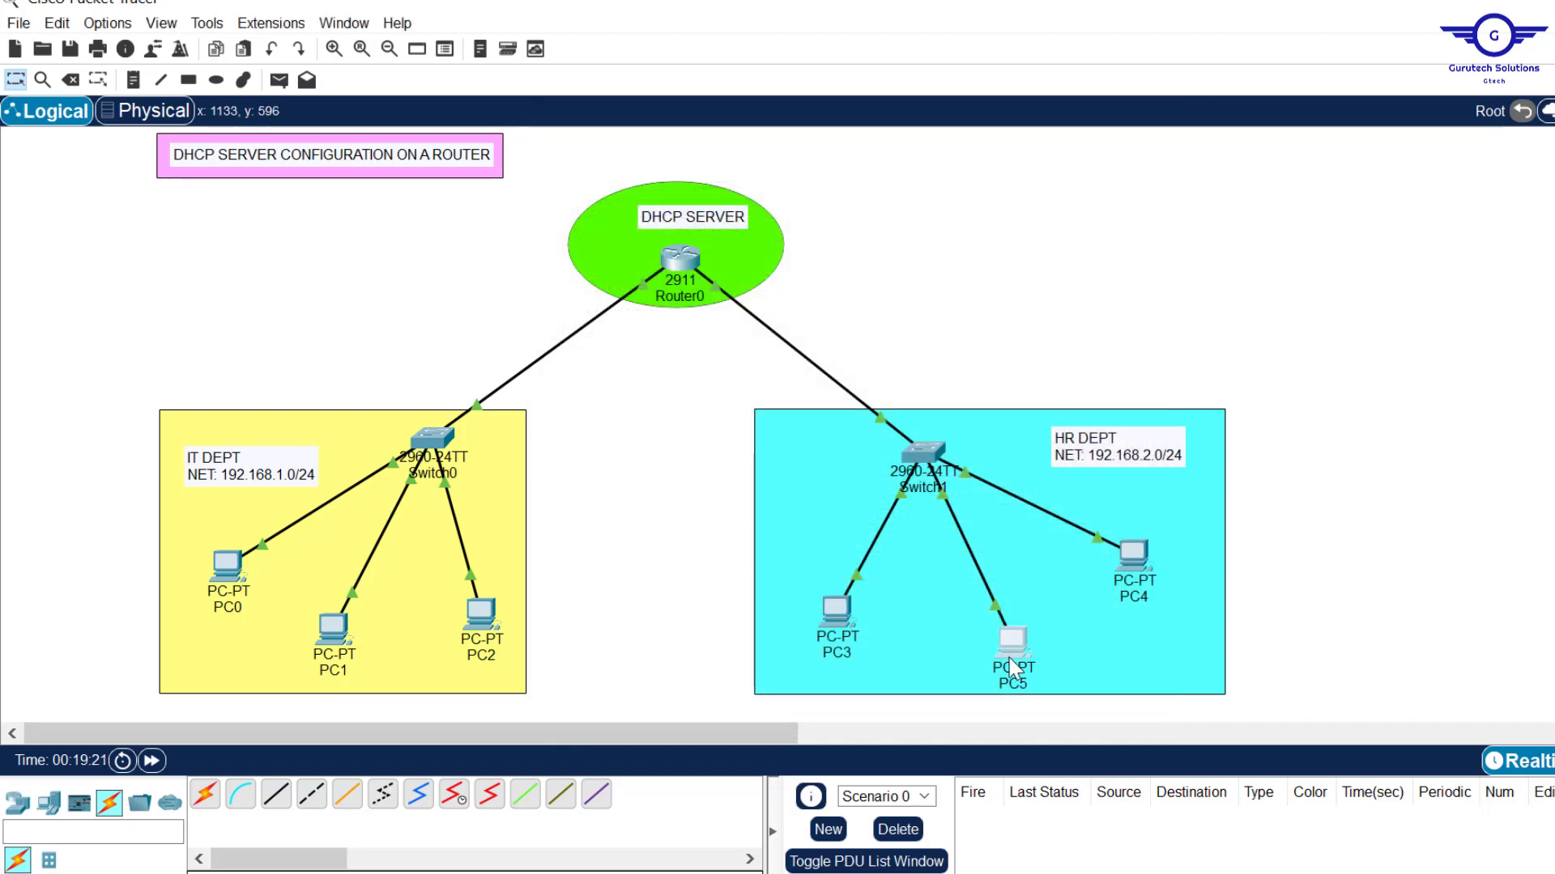
Set PC5's IP configuration to DHCP and close its window.
click(1012, 642)
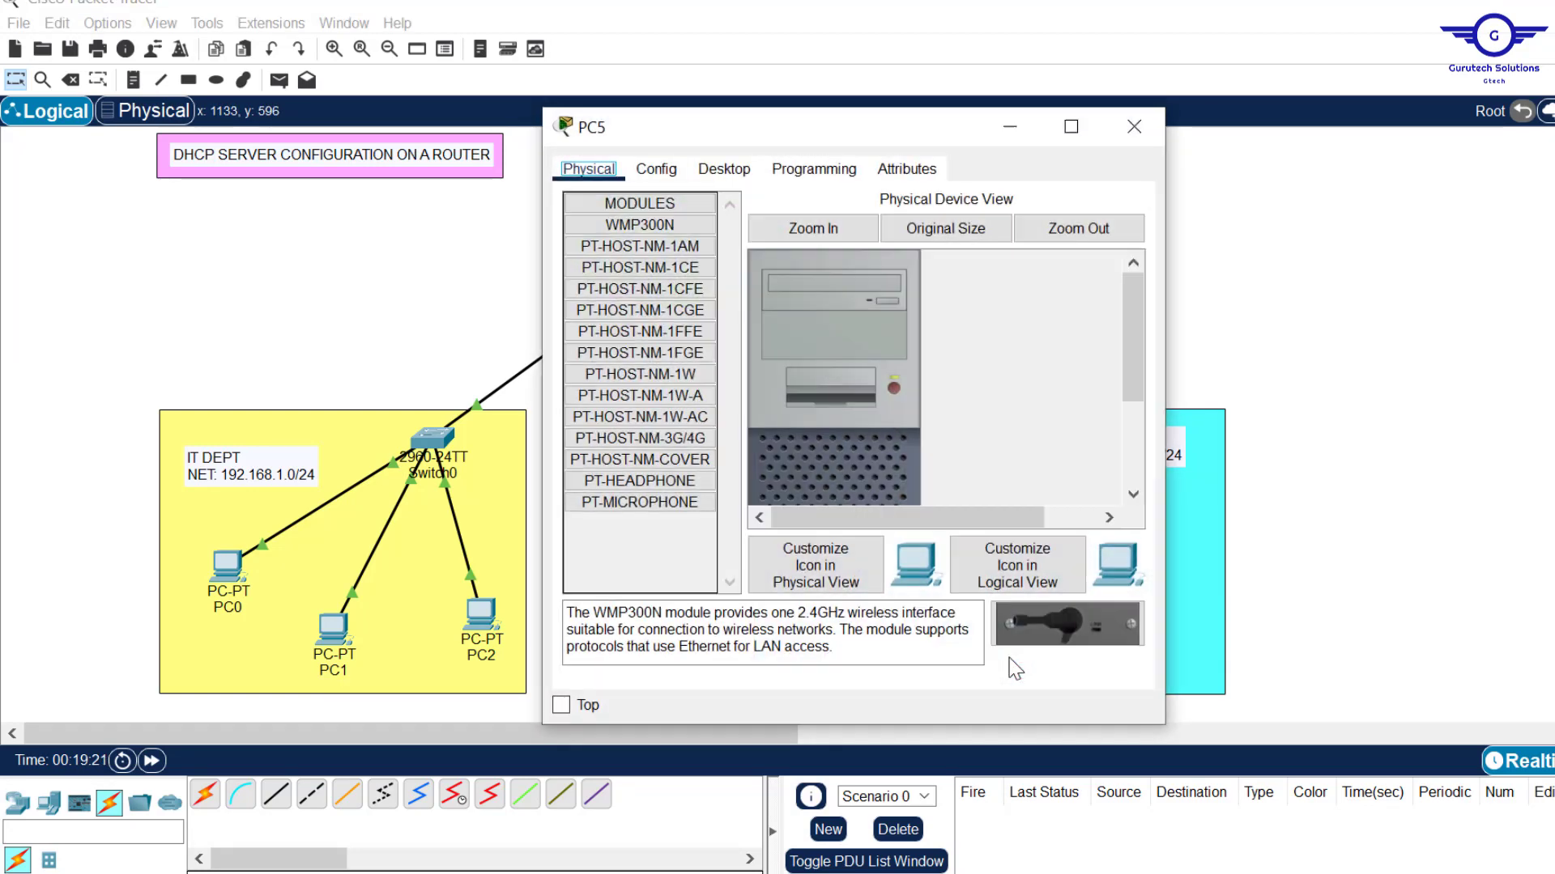
click(725, 172)
click(640, 274)
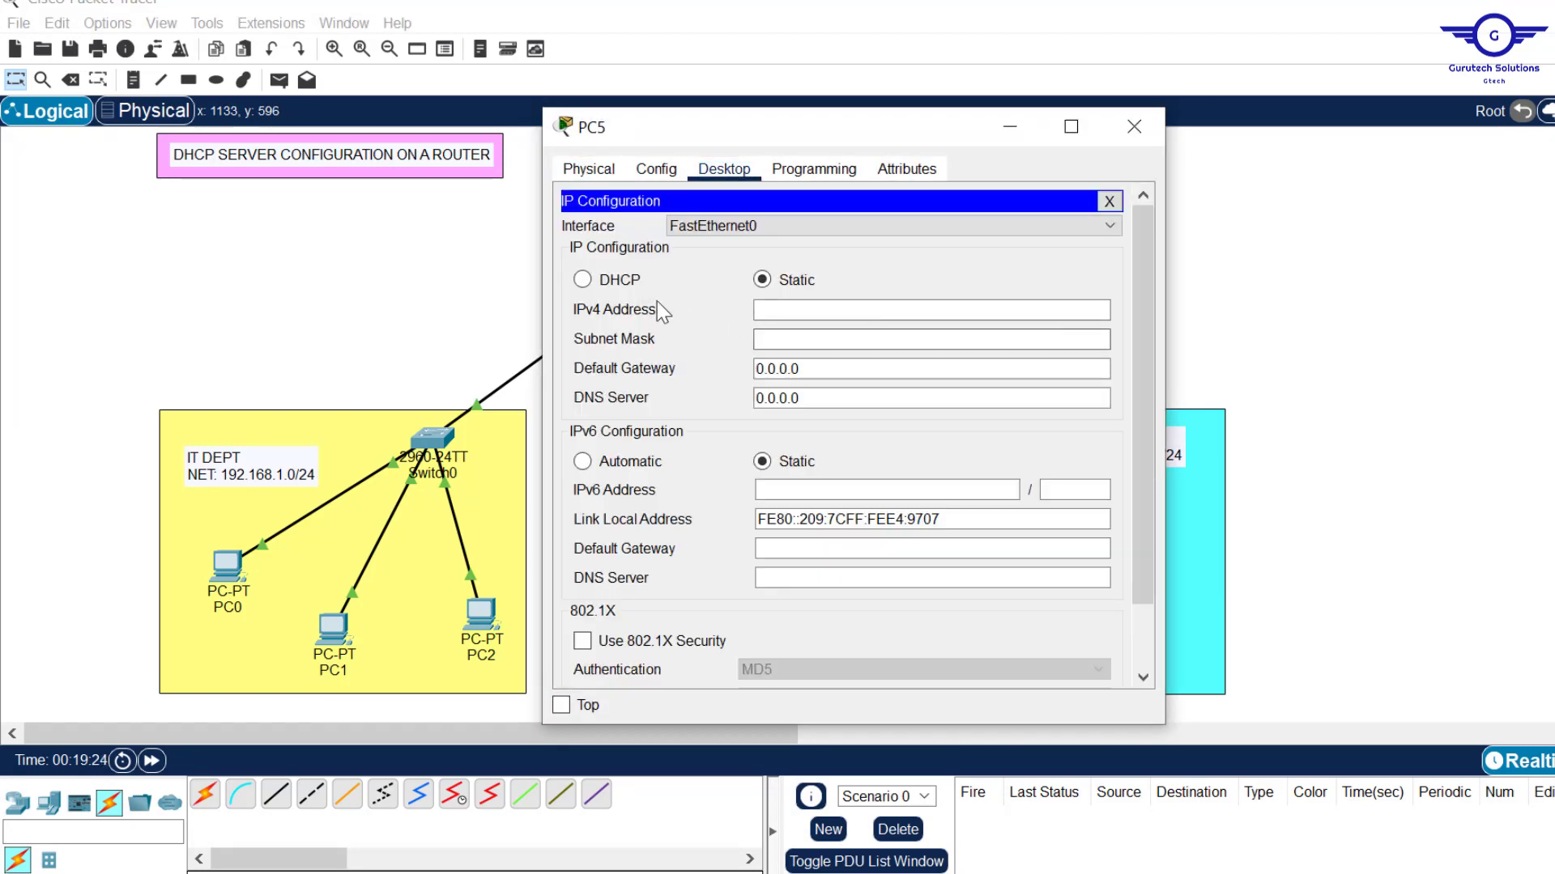
click(595, 283)
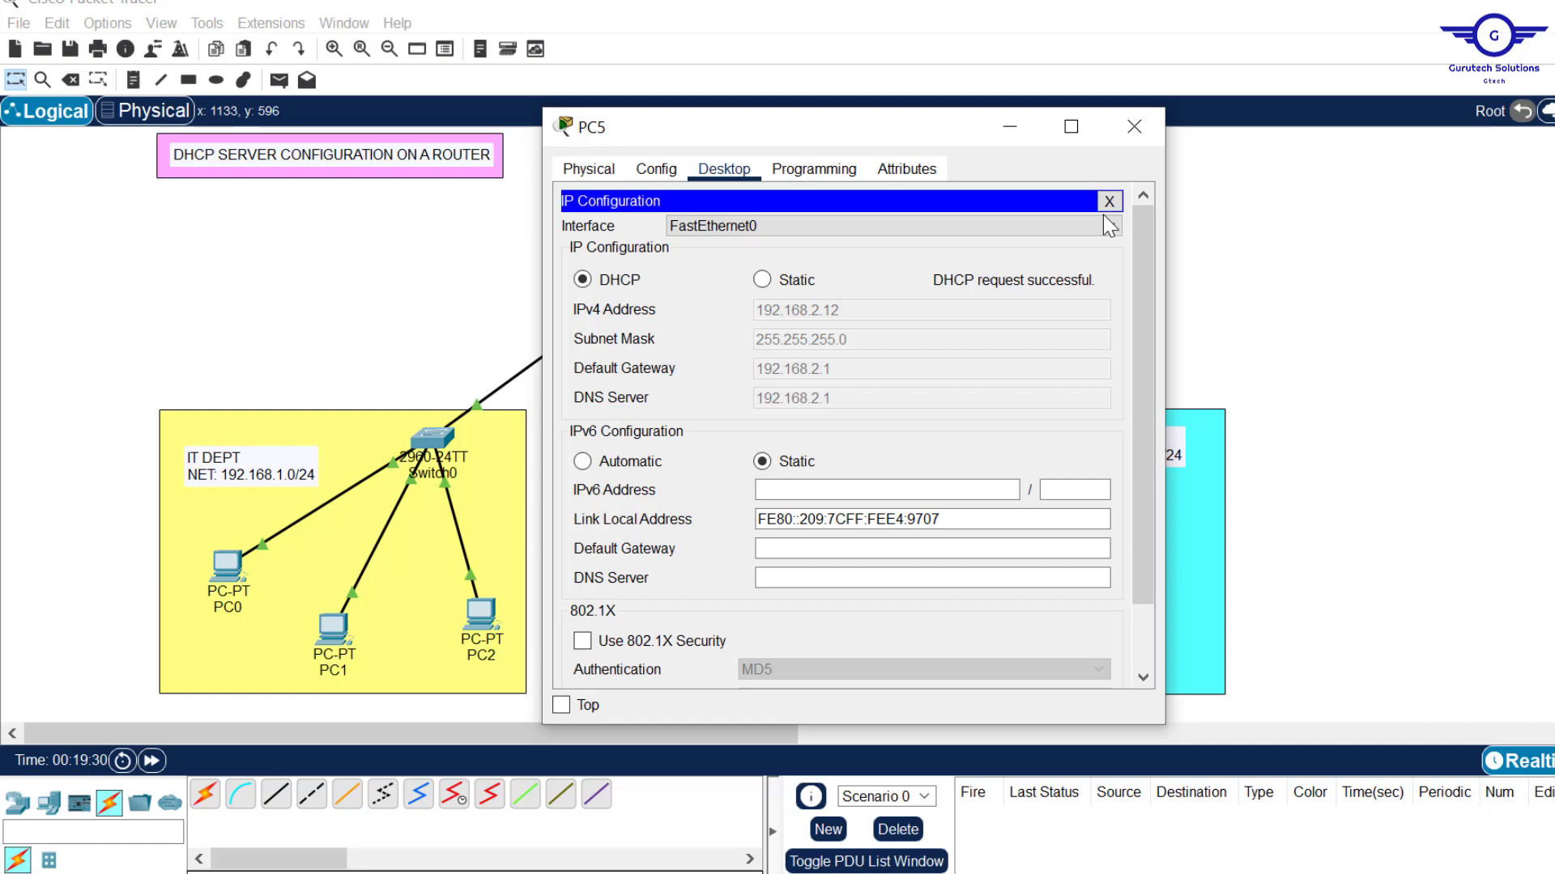
click(1131, 143)
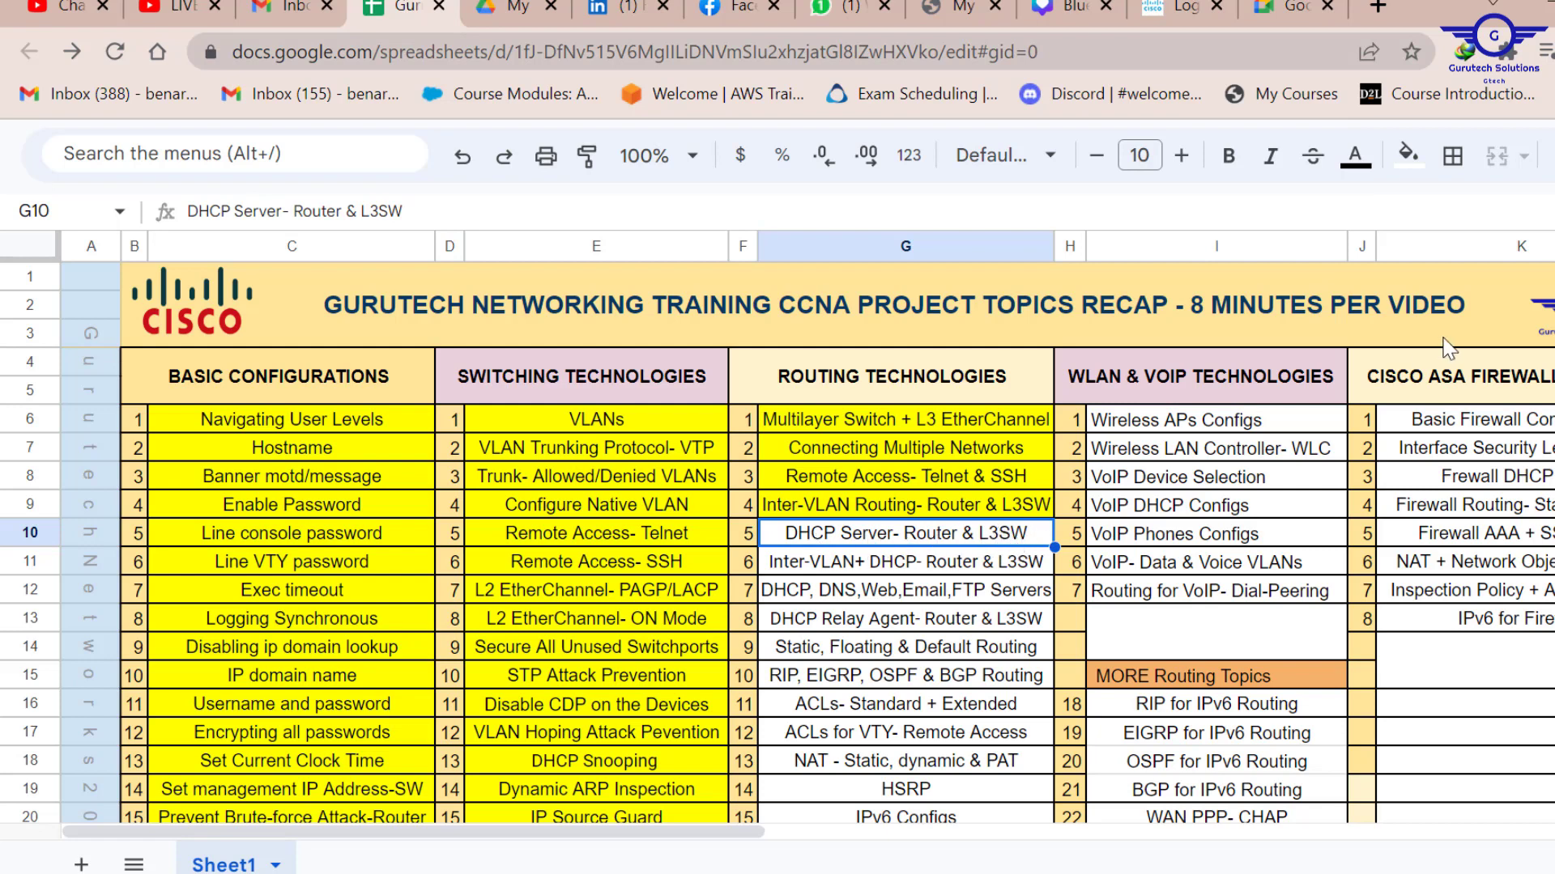
Switch from the course topics spreadsheet back to the network topology in Cisco Packet Tracer.
click(1520, 11)
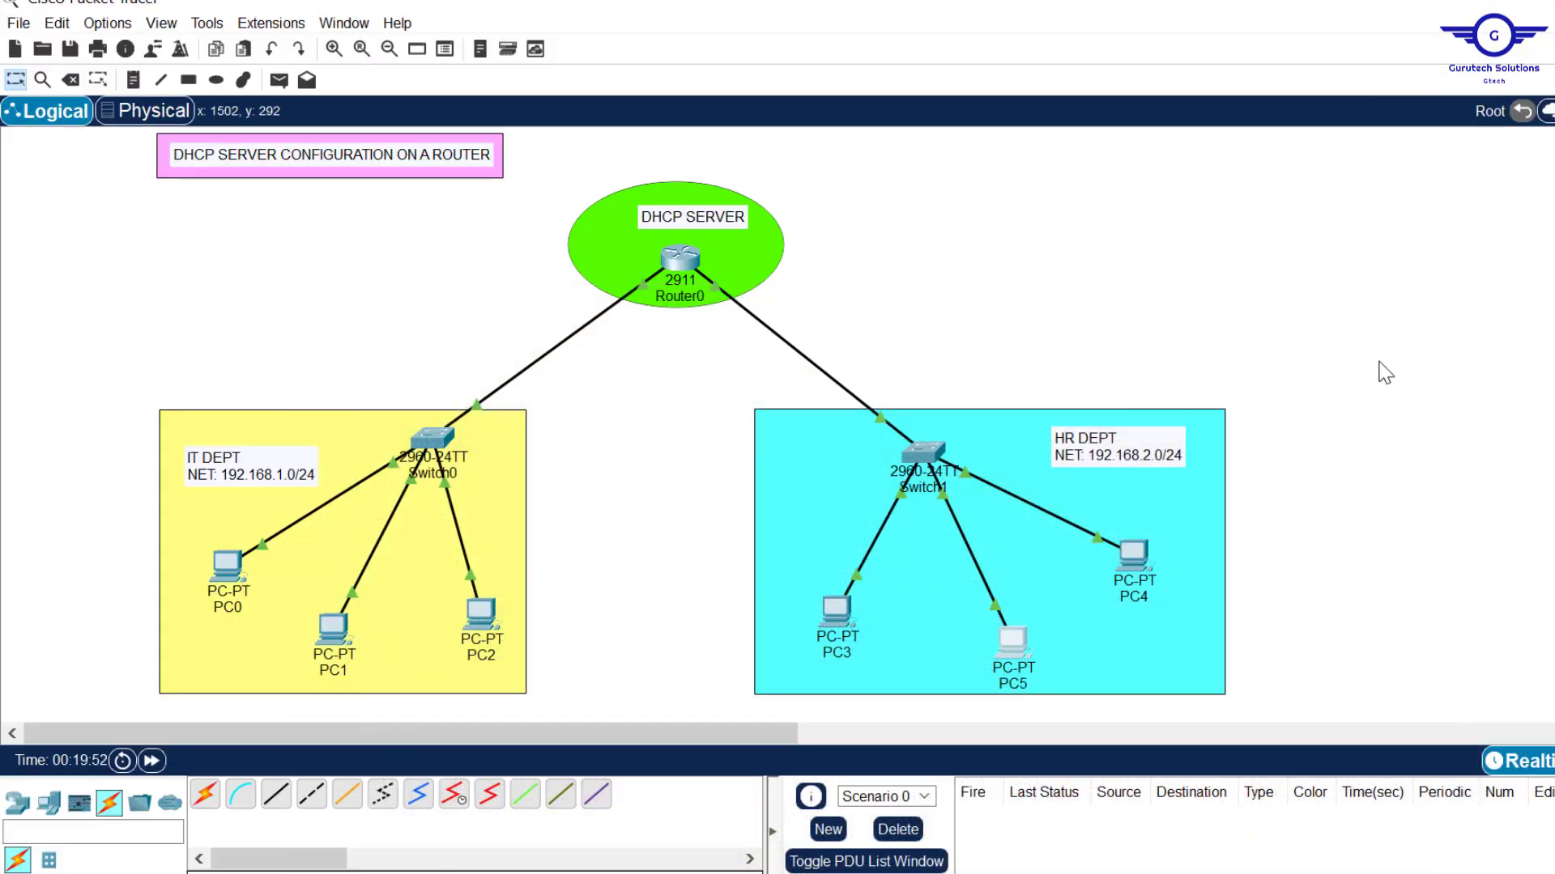